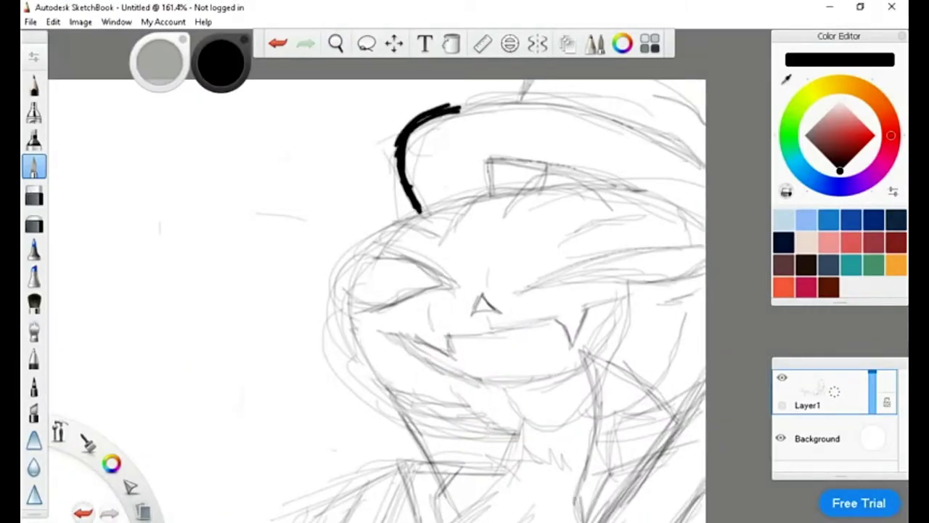
# Step: Ink the hat's top edge and brim and two hair tuft arches in bold black
pyautogui.moveTo(508, 102); pyautogui.dragTo(704, 162)
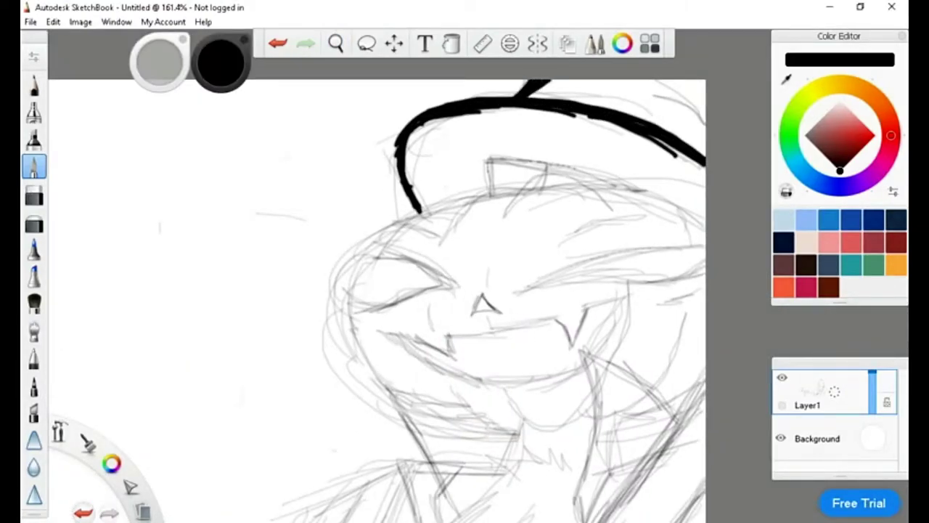
pyautogui.moveTo(648, 82); pyautogui.dragTo(704, 110)
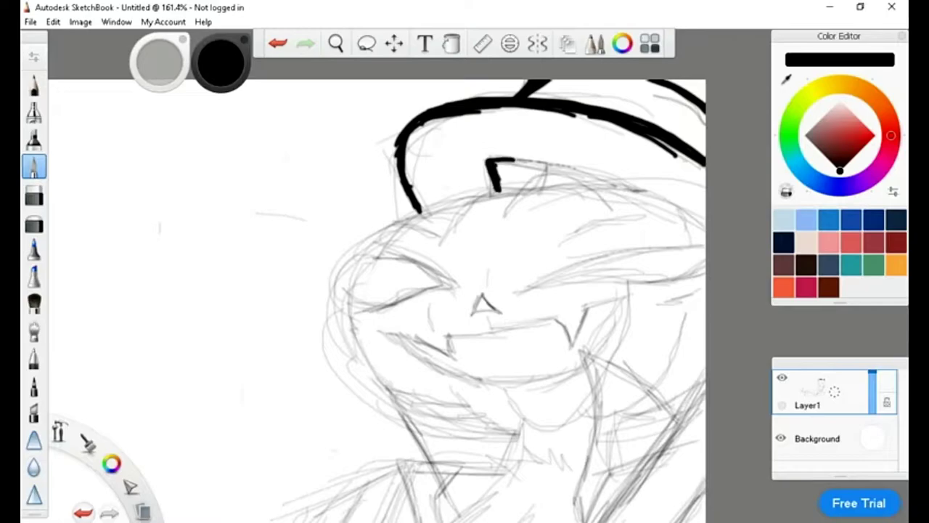
pyautogui.moveTo(513, 160); pyautogui.dragTo(597, 177)
pyautogui.moveTo(613, 214)
pyautogui.mouseDown()
pyautogui.moveTo(517, 181)
pyautogui.moveTo(503, 219)
pyautogui.mouseUp()
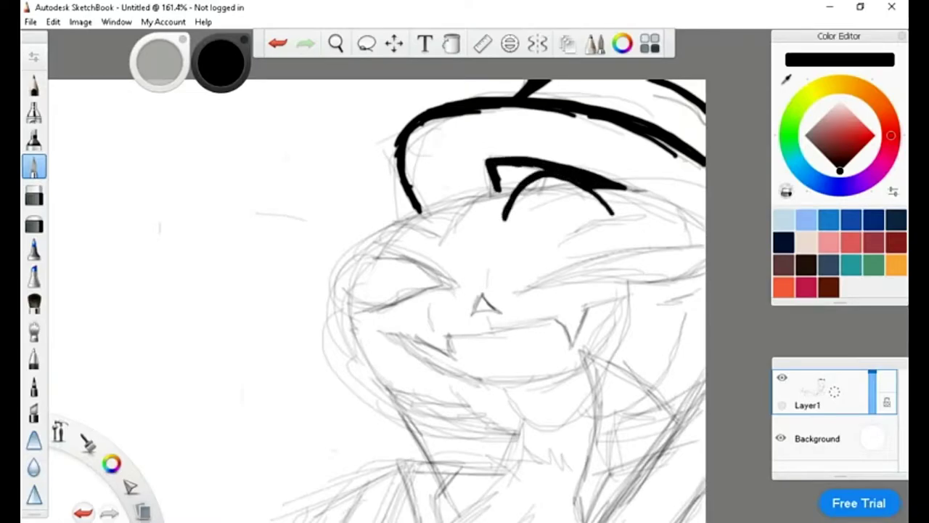
pyautogui.moveTo(445, 244); pyautogui.dragTo(514, 179)
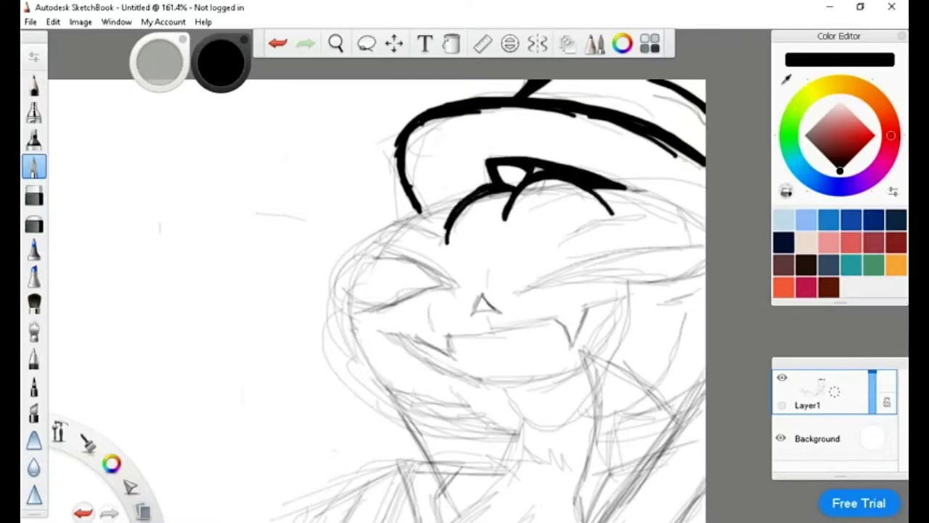
# Step: Ink the head's right side, left hair tuft, face contour and rounded chin
pyautogui.moveTo(624, 186); pyautogui.dragTo(691, 246)
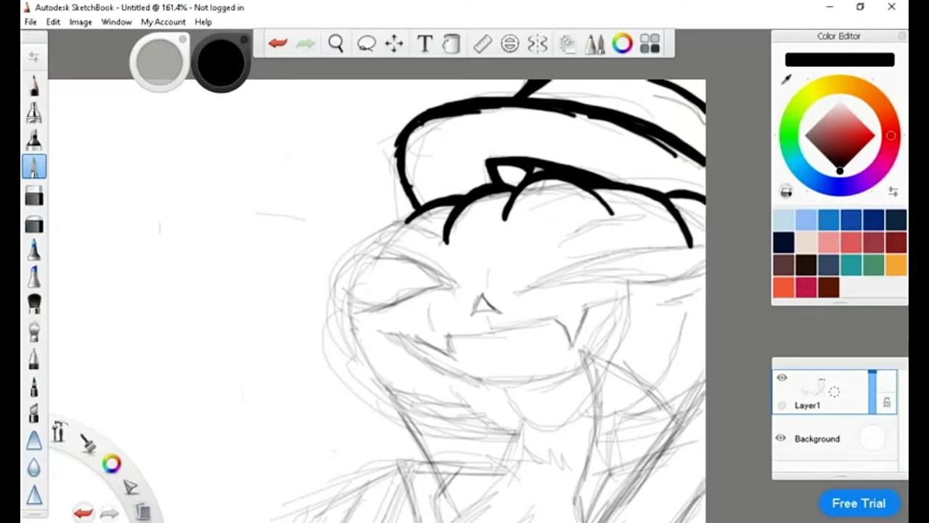
pyautogui.moveTo(440, 239)
pyautogui.mouseDown()
pyautogui.moveTo(359, 261)
pyautogui.moveTo(364, 289)
pyautogui.mouseUp()
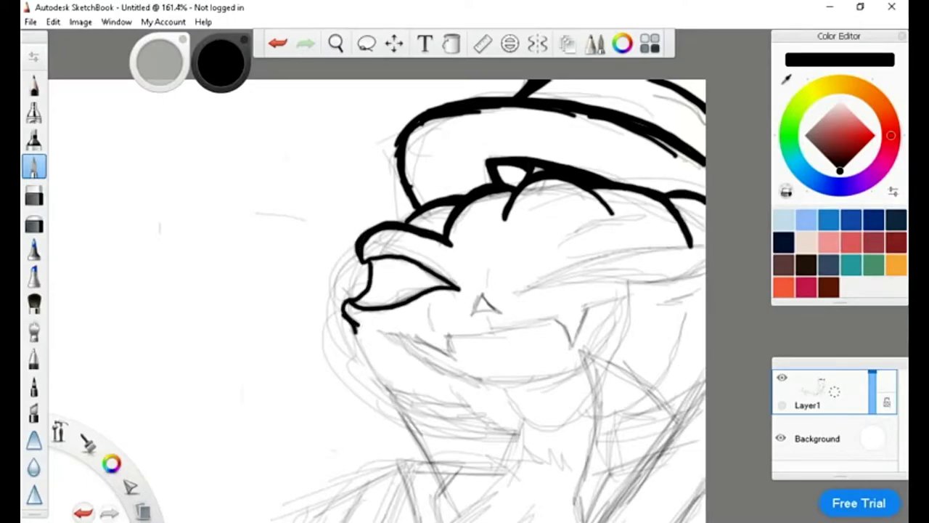
pyautogui.moveTo(351, 325)
pyautogui.mouseDown()
pyautogui.moveTo(480, 419)
pyautogui.moveTo(518, 435)
pyautogui.mouseUp()
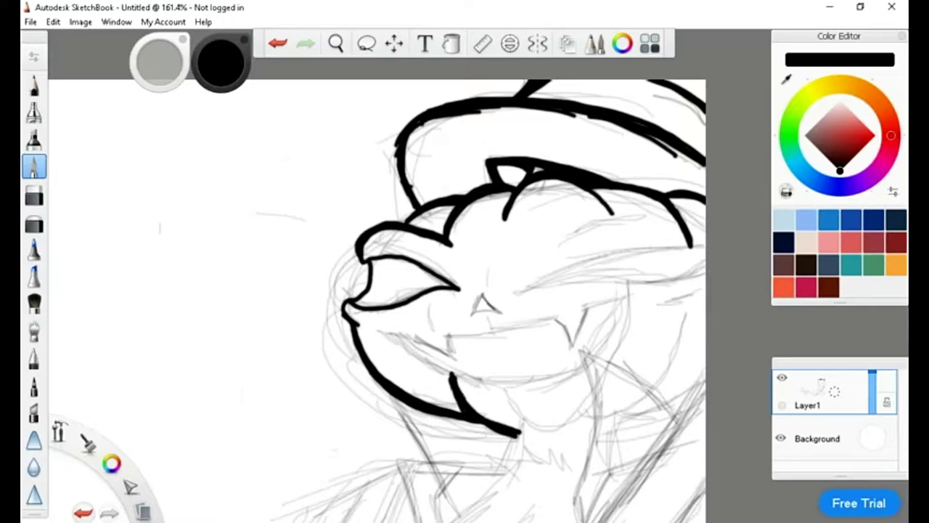
pyautogui.moveTo(504, 392); pyautogui.dragTo(596, 399)
pyautogui.moveTo(519, 427); pyautogui.dragTo(511, 449)
# Step: Erase the chin overlap, ink the right eye shape, and add a new layer
pyautogui.press('e')
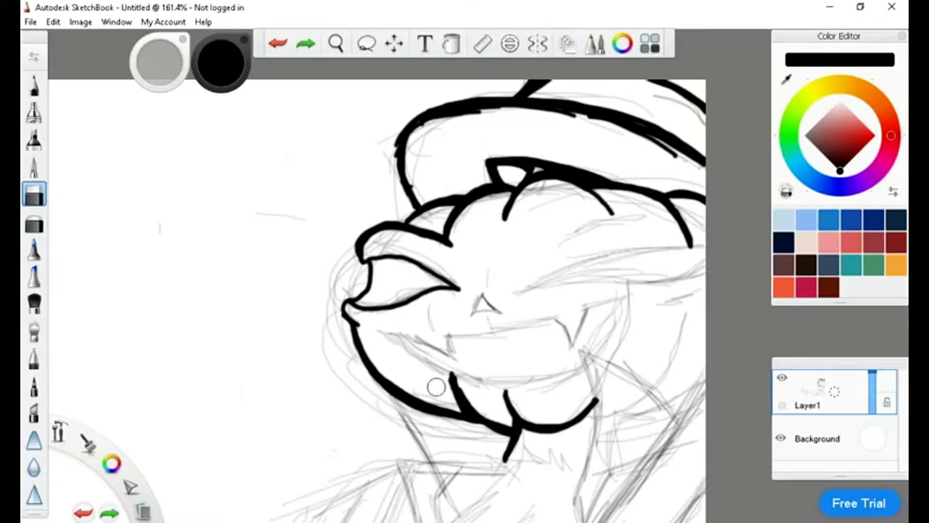
pyautogui.moveTo(443, 379); pyautogui.dragTo(470, 407)
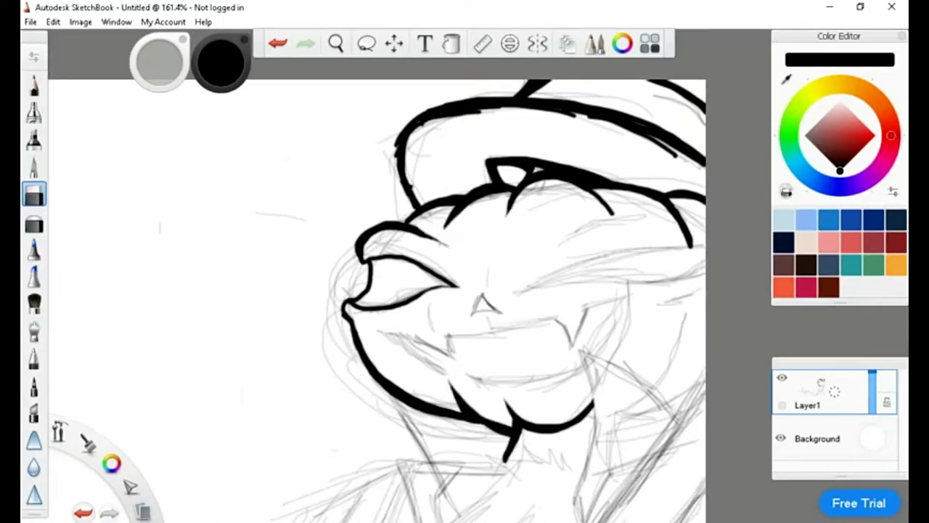
pyautogui.press('e')
pyautogui.moveTo(523, 291); pyautogui.dragTo(705, 245)
pyautogui.moveTo(524, 291); pyautogui.dragTo(705, 273)
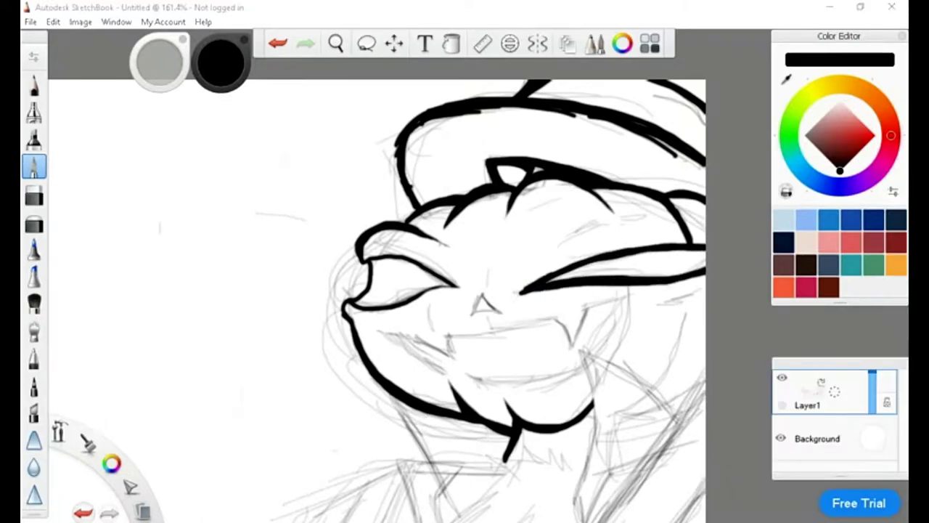
pyautogui.hotkey('ctrl', 'shift', 'n')
# Step: Ink the grinning mouth, brow, ear, cheek and jaw lines, undoing the last jaw stroke
pyautogui.moveTo(598, 341)
pyautogui.mouseDown()
pyautogui.moveTo(464, 383)
pyautogui.moveTo(380, 334)
pyautogui.moveTo(461, 360)
pyautogui.moveTo(570, 319)
pyautogui.mouseUp()
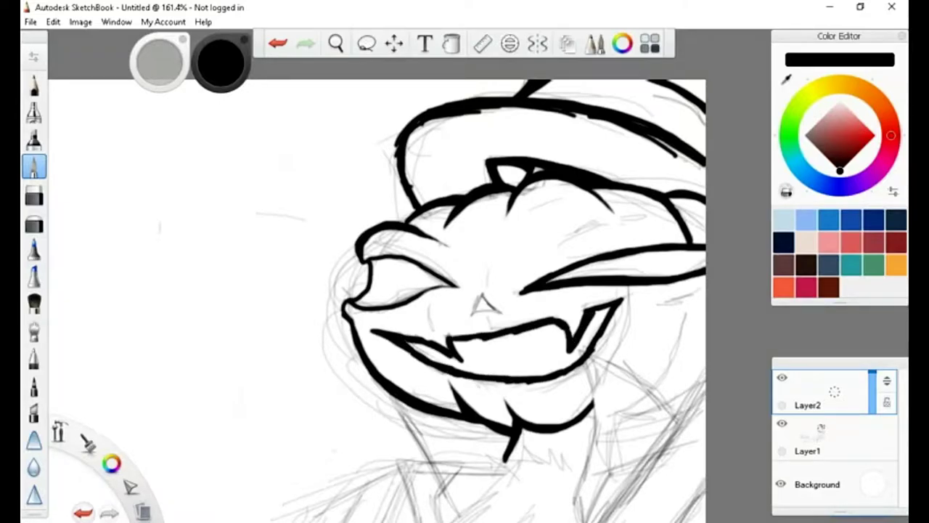
pyautogui.moveTo(555, 254); pyautogui.dragTo(650, 215)
pyautogui.moveTo(653, 306)
pyautogui.mouseDown()
pyautogui.moveTo(700, 291)
pyautogui.moveTo(650, 388)
pyautogui.mouseUp()
pyautogui.moveTo(631, 294)
pyautogui.mouseDown()
pyautogui.moveTo(613, 366)
pyautogui.moveTo(679, 421)
pyautogui.mouseUp()
pyautogui.hotkey('ctrl', 'z')
# Step: Ink the neck lines down from the fang, trimming stray strokes and thinning the upper hair stroke
pyautogui.moveTo(578, 347)
pyautogui.mouseDown()
pyautogui.moveTo(593, 414)
pyautogui.moveTo(574, 500)
pyautogui.mouseUp()
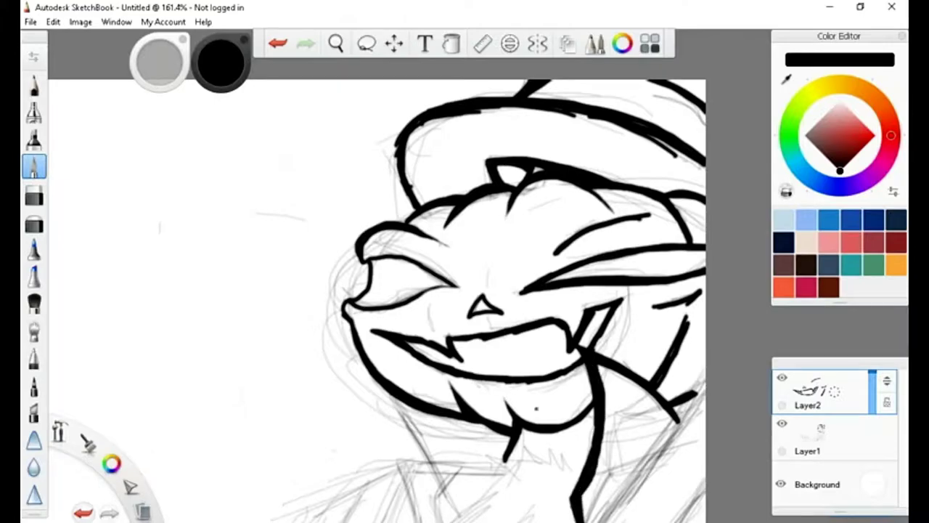
pyautogui.moveTo(504, 375); pyautogui.dragTo(549, 215)
pyautogui.moveTo(430, 247); pyautogui.dragTo(500, 374)
pyautogui.hotkey('ctrl', 'z')
pyautogui.press('e')
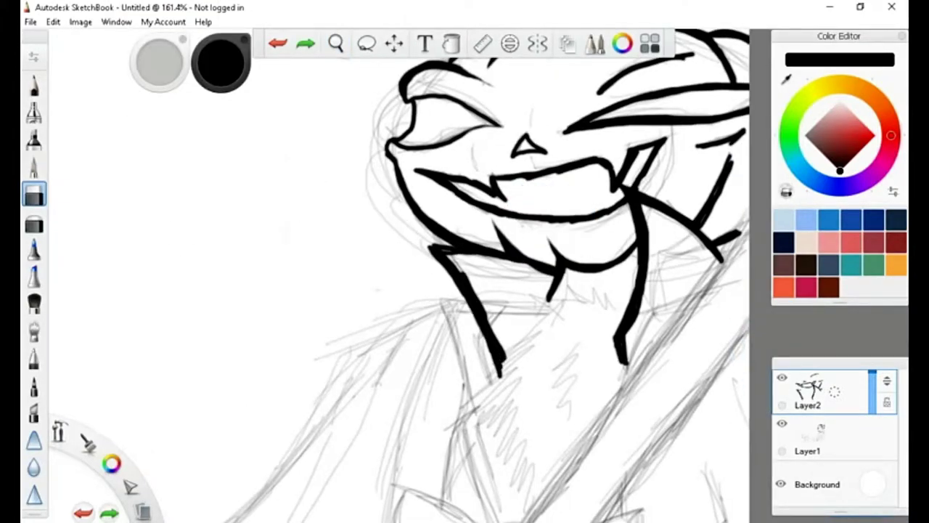
pyautogui.moveTo(430, 247); pyautogui.dragTo(500, 374)
pyautogui.moveTo(648, 265); pyautogui.dragTo(629, 215)
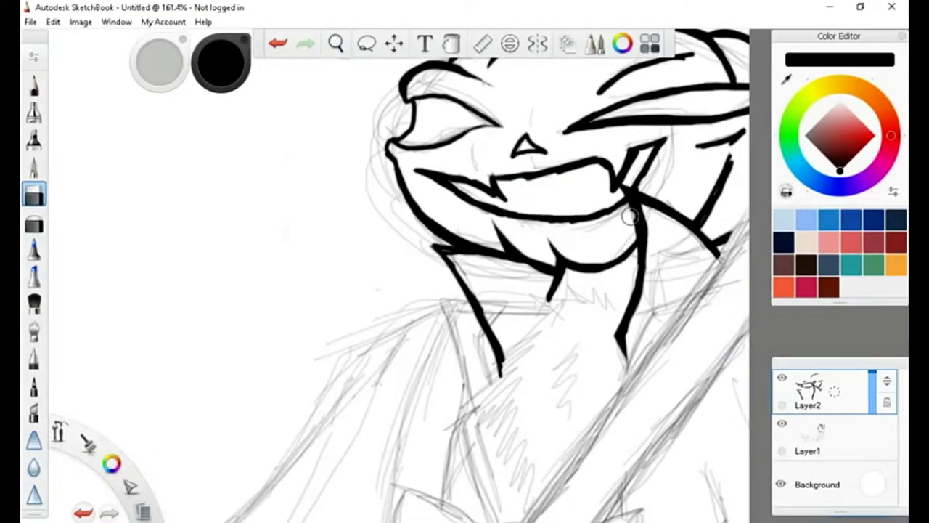
pyautogui.moveTo(601, 90); pyautogui.dragTo(653, 64)
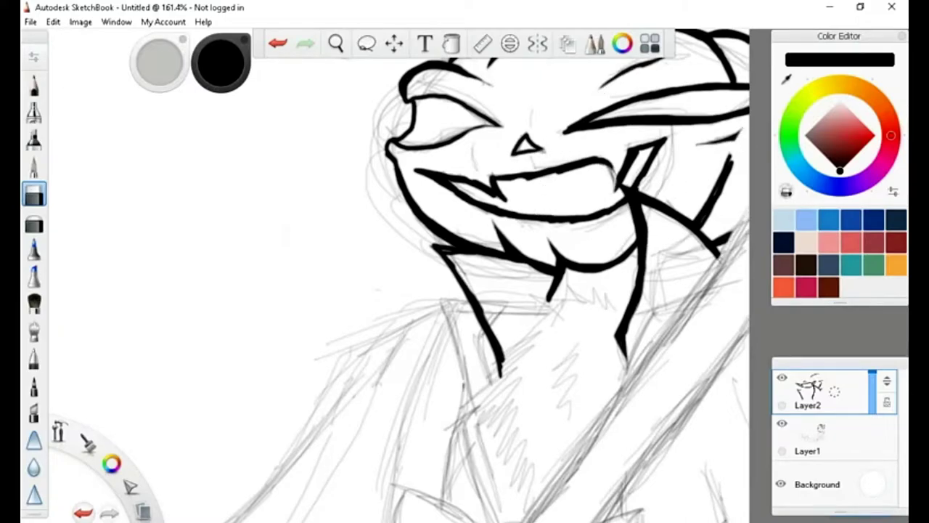
pyautogui.press('e')
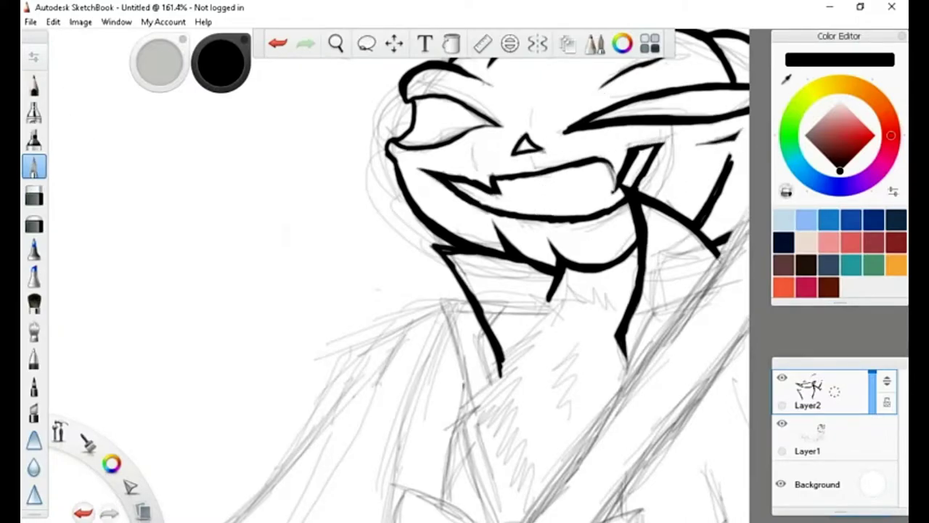
# Step: Zoom out to the neck and ink jagged fur along it
pyautogui.press('space')
pyautogui.moveTo(464, 270); pyautogui.dragTo(454, 196)
pyautogui.moveTo(590, 207)
pyautogui.mouseDown()
pyautogui.moveTo(505, 190)
pyautogui.moveTo(500, 360)
pyautogui.mouseUp()
# Step: Add fur squiggles inside the neck and erase the excess
pyautogui.moveTo(555, 221); pyautogui.dragTo(541, 304)
pyautogui.hotkey('ctrl', 'z')
pyautogui.scroll(3, 496, 209)
pyautogui.press('e')
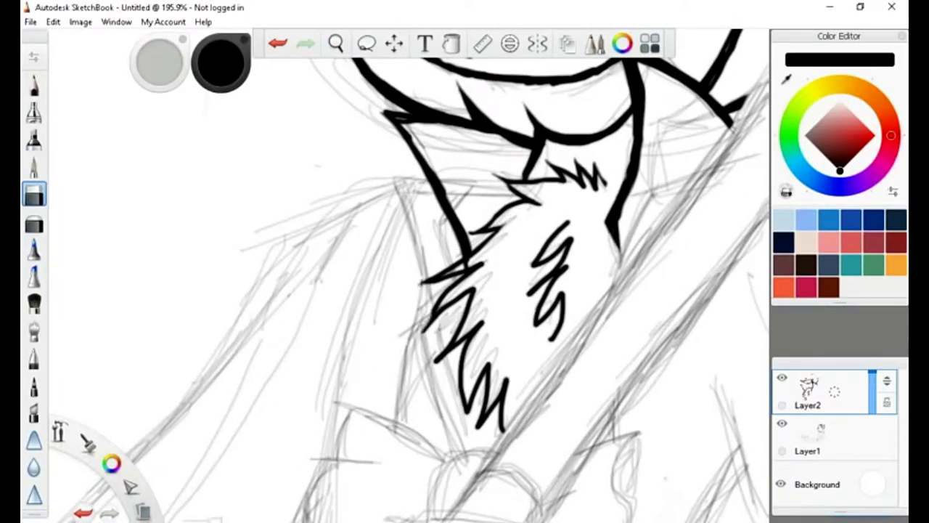
pyautogui.moveTo(538, 284); pyautogui.dragTo(556, 333)
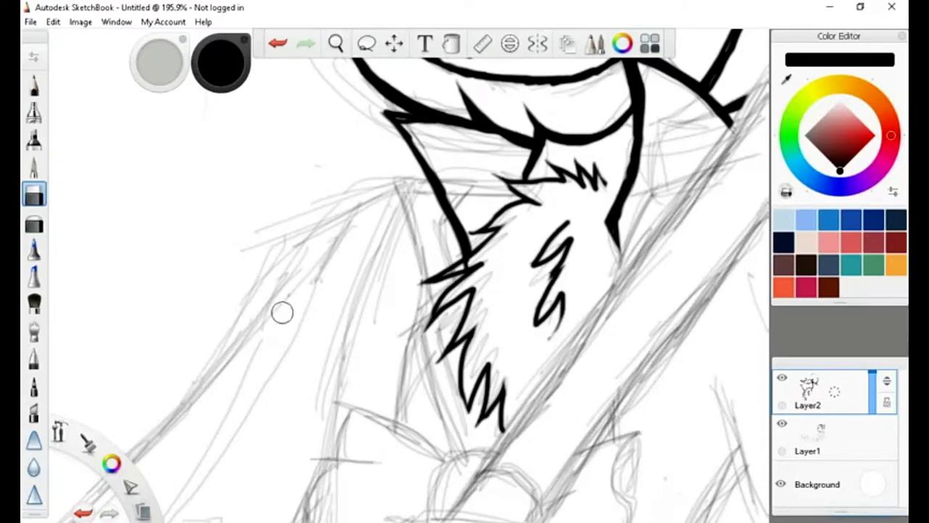
pyautogui.scroll(-5, 283, 312)
pyautogui.press('b')
# Step: Ink the cane shaft as two parallel diagonal lines and clean them up
pyautogui.moveTo(433, 429)
pyautogui.mouseDown()
pyautogui.moveTo(622, 135)
pyautogui.moveTo(649, 123)
pyautogui.mouseUp()
pyautogui.moveTo(494, 438); pyautogui.dragTo(649, 210)
pyautogui.press('e')
pyautogui.moveTo(602, 246); pyautogui.dragTo(551, 333)
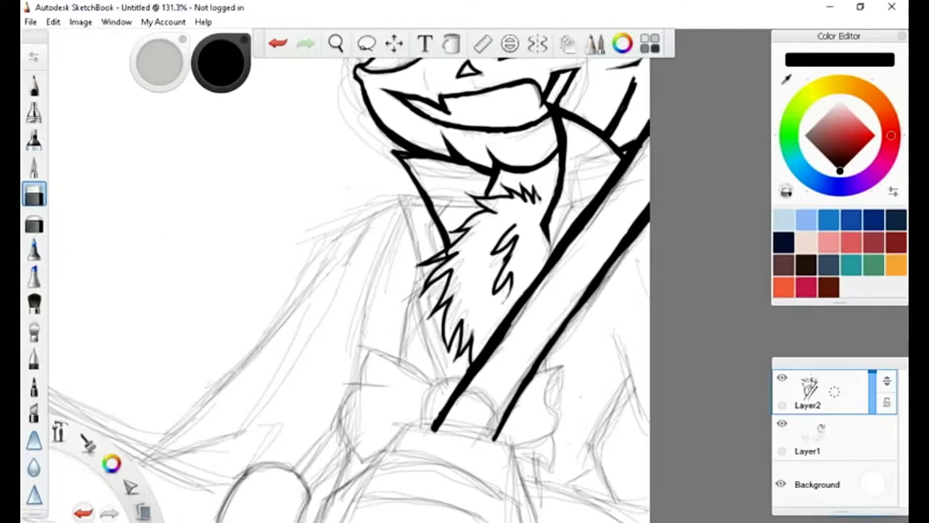
pyautogui.press('b')
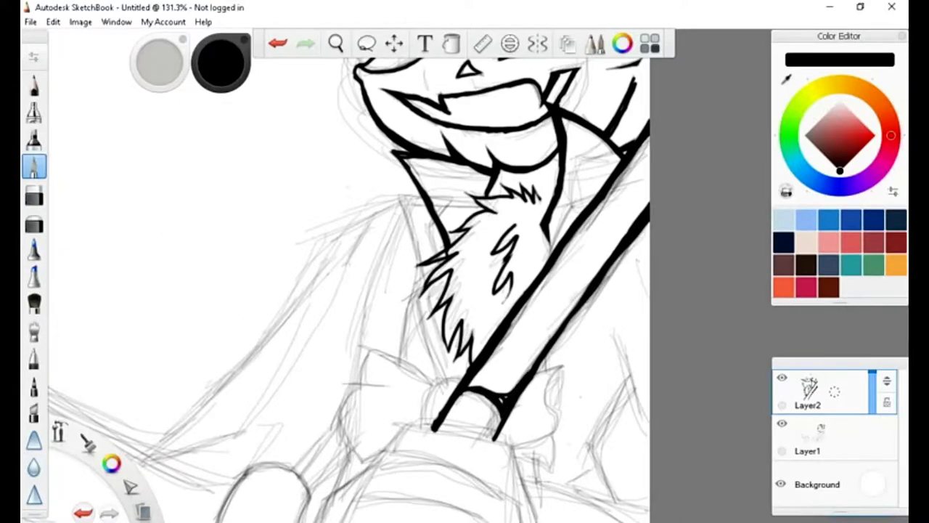
# Step: Ink the top, right side, knuckle curve and left edge of the gripping hand
pyautogui.scroll(-5, 348, 275)
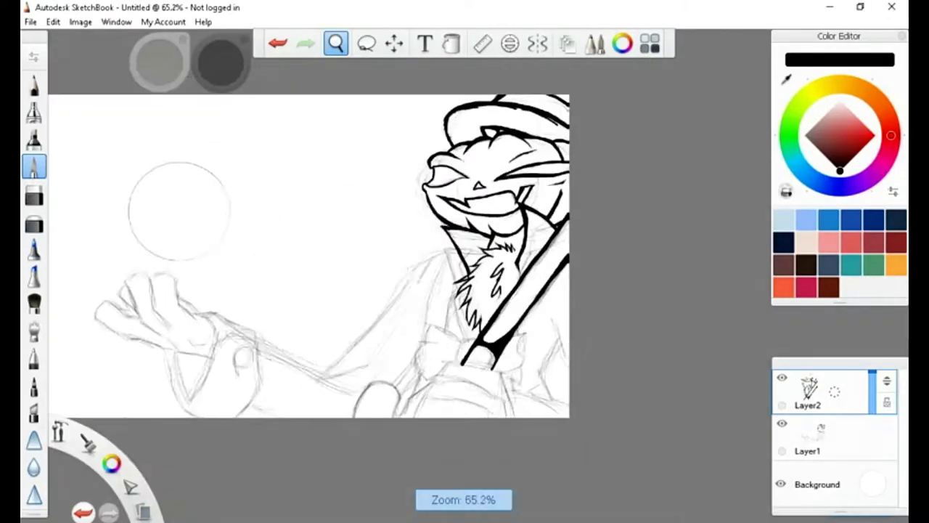
pyautogui.scroll(6, 348, 276)
pyautogui.moveTo(418, 244)
pyautogui.mouseDown()
pyautogui.moveTo(544, 254)
pyautogui.moveTo(562, 336)
pyautogui.mouseUp()
pyautogui.moveTo(556, 290)
pyautogui.mouseDown()
pyautogui.moveTo(571, 363)
pyautogui.moveTo(491, 305)
pyautogui.moveTo(407, 287)
pyautogui.mouseUp()
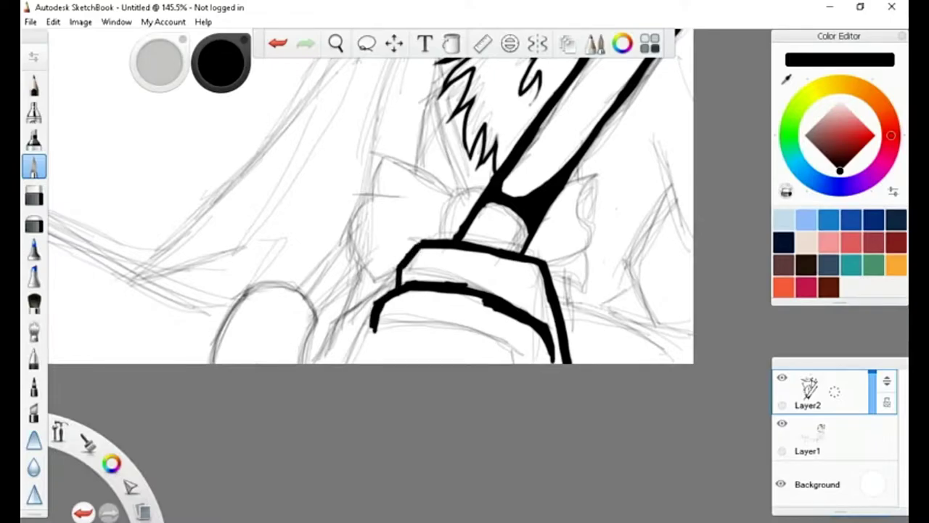
pyautogui.moveTo(512, 363)
pyautogui.mouseDown()
pyautogui.moveTo(435, 325)
pyautogui.moveTo(344, 362)
pyautogui.mouseUp()
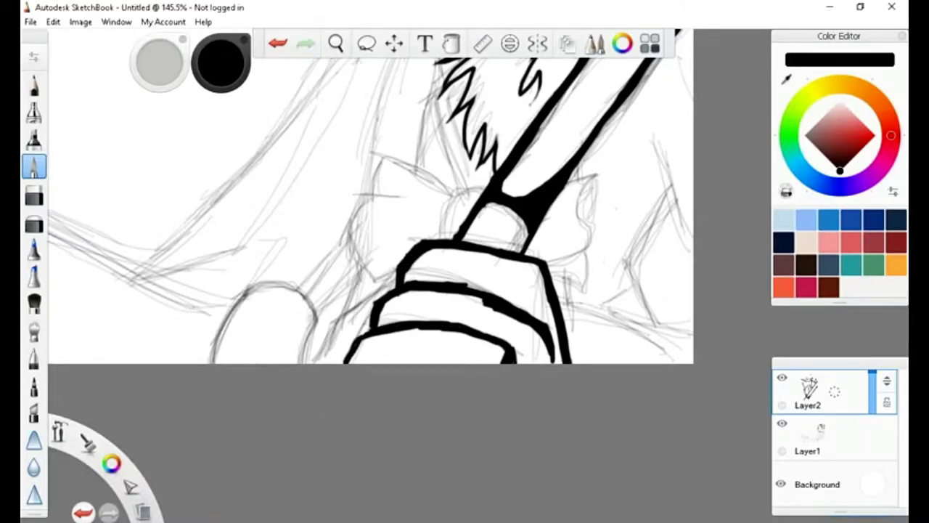
pyautogui.press('e')
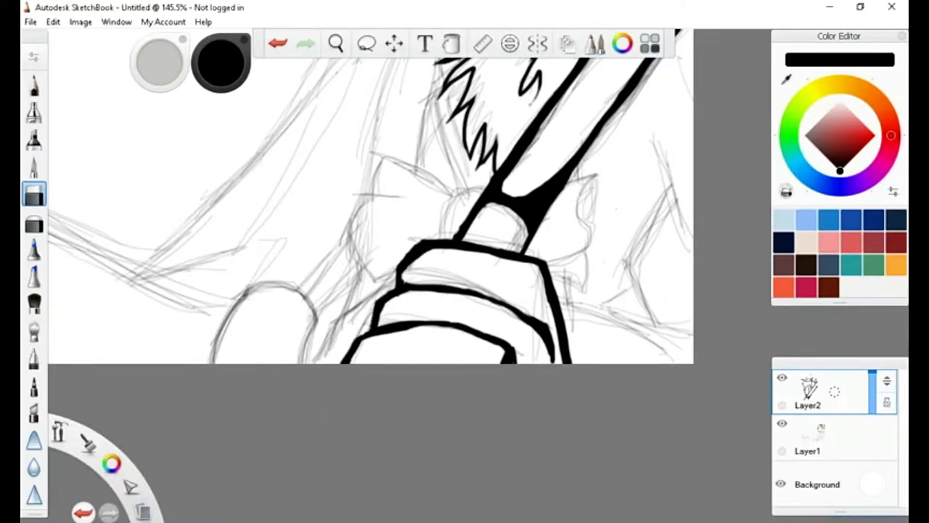
pyautogui.press('e')
pyautogui.moveTo(397, 278); pyautogui.dragTo(325, 345)
# Step: Ink the lower-right sleeve line and a dark shape on the right, trimming its edge
pyautogui.moveTo(580, 294)
pyautogui.mouseDown()
pyautogui.moveTo(675, 363)
pyautogui.moveTo(693, 327)
pyautogui.mouseUp()
pyautogui.moveTo(654, 133)
pyautogui.mouseDown()
pyautogui.moveTo(677, 187)
pyautogui.moveTo(630, 254)
pyautogui.moveTo(646, 304)
pyautogui.mouseUp()
pyautogui.moveTo(660, 162); pyautogui.dragTo(690, 234)
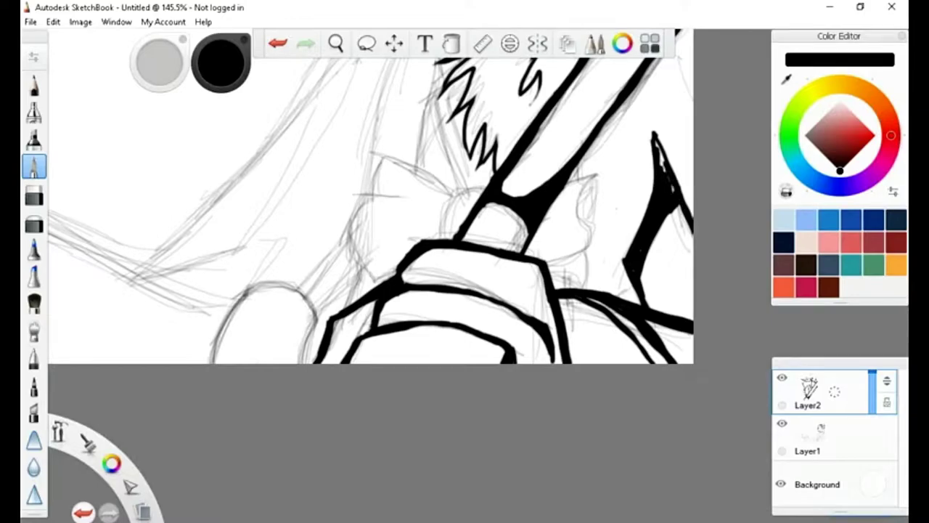
pyautogui.click(33, 196)
pyautogui.moveTo(653, 134); pyautogui.dragTo(625, 261)
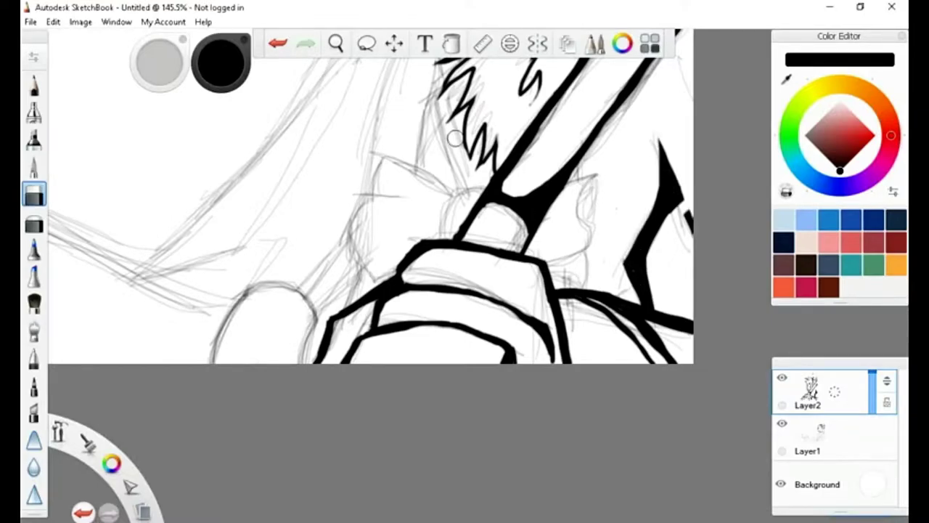
pyautogui.click(33, 166)
# Step: Ink the thumb, knuckles and fingers curling around the cane
pyautogui.moveTo(598, 172); pyautogui.dragTo(552, 270)
pyautogui.moveTo(568, 197); pyautogui.dragTo(597, 204)
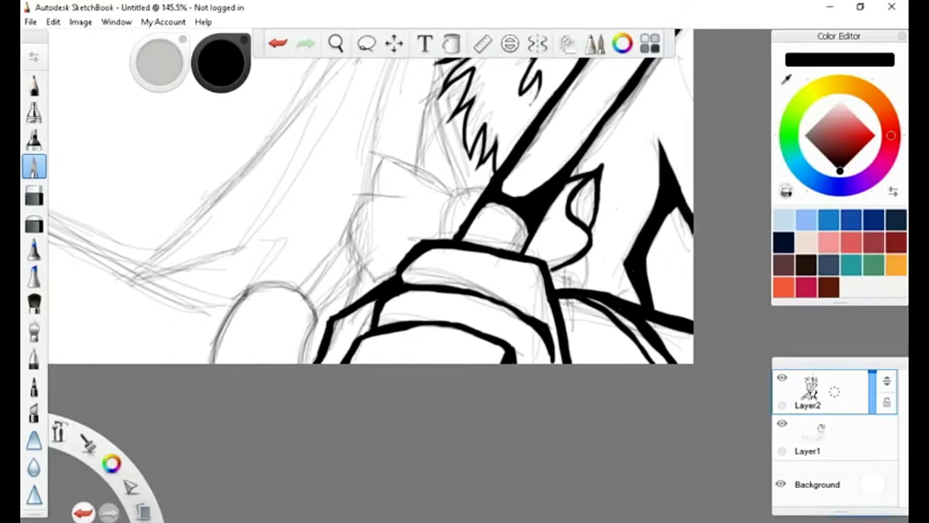
pyautogui.press('e')
pyautogui.press('e')
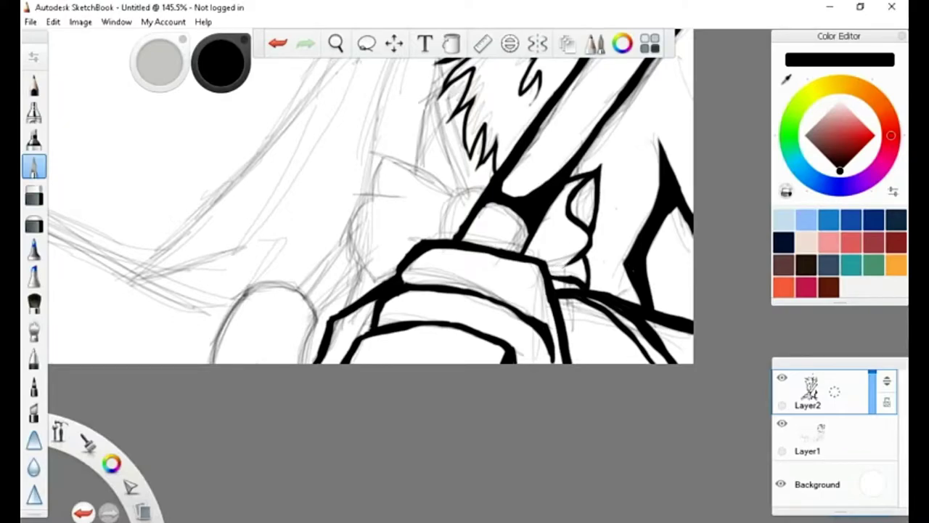
pyautogui.press('e')
pyautogui.press('e')
pyautogui.moveTo(473, 186); pyautogui.dragTo(436, 239)
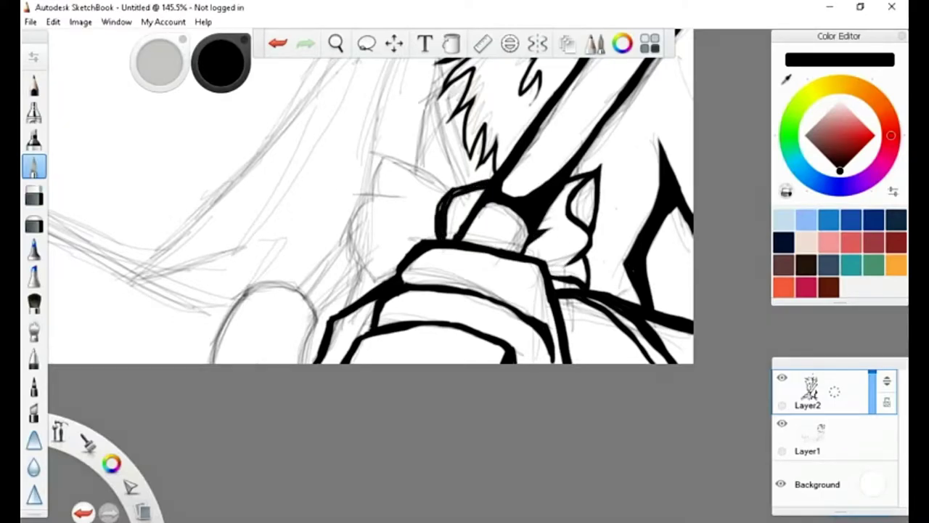
pyautogui.moveTo(454, 185); pyautogui.dragTo(372, 197)
pyautogui.moveTo(392, 144); pyautogui.dragTo(457, 185)
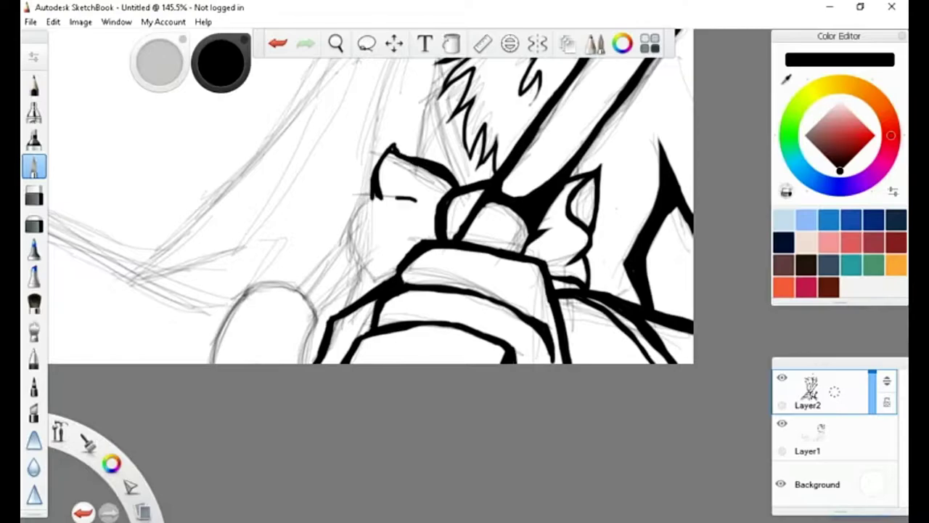
pyautogui.moveTo(373, 194); pyautogui.dragTo(378, 283)
pyautogui.moveTo(412, 195); pyautogui.dragTo(376, 280)
# Step: Zoom in and reposition the view on the hand
pyautogui.press('e')
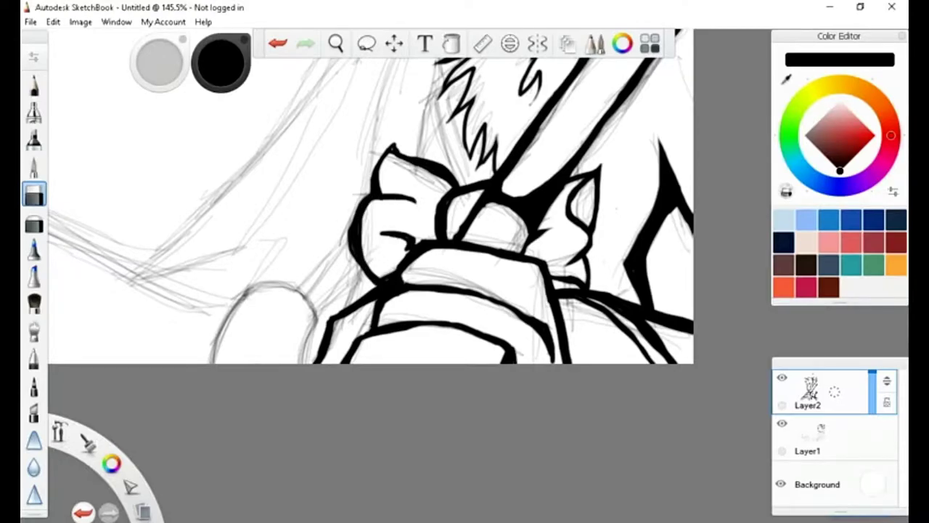
pyautogui.press('e')
pyautogui.press('space')
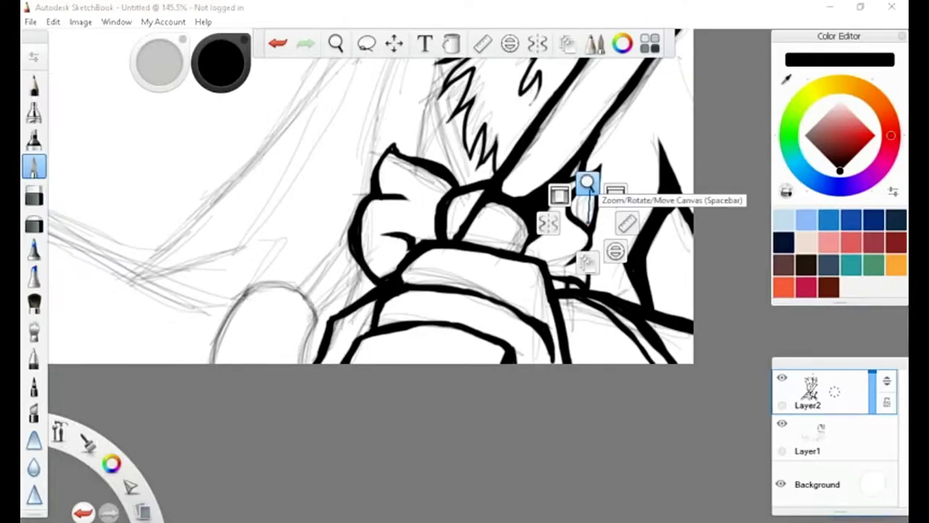
pyautogui.moveTo(587, 182); pyautogui.dragTo(733, 290)
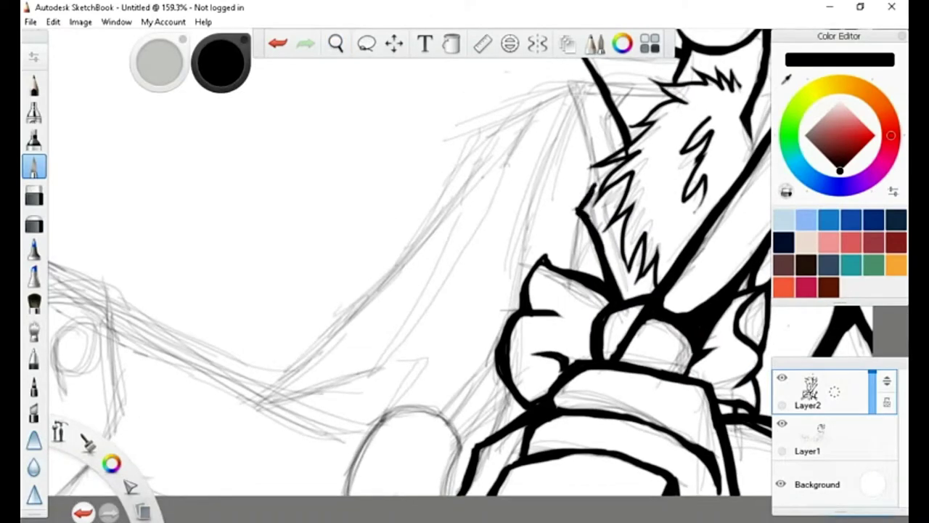
# Step: Ink the angled lines beside the fur collar and the coat's left edge
pyautogui.moveTo(596, 181); pyautogui.dragTo(560, 72)
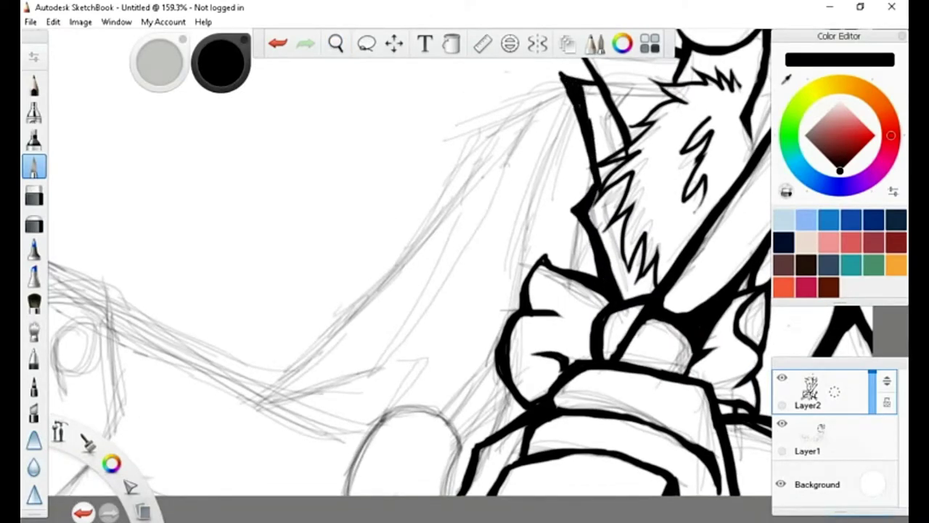
pyautogui.press('e')
pyautogui.click(33, 165)
pyautogui.moveTo(623, 181)
pyautogui.mouseDown()
pyautogui.moveTo(613, 290)
pyautogui.moveTo(617, 265)
pyautogui.mouseUp()
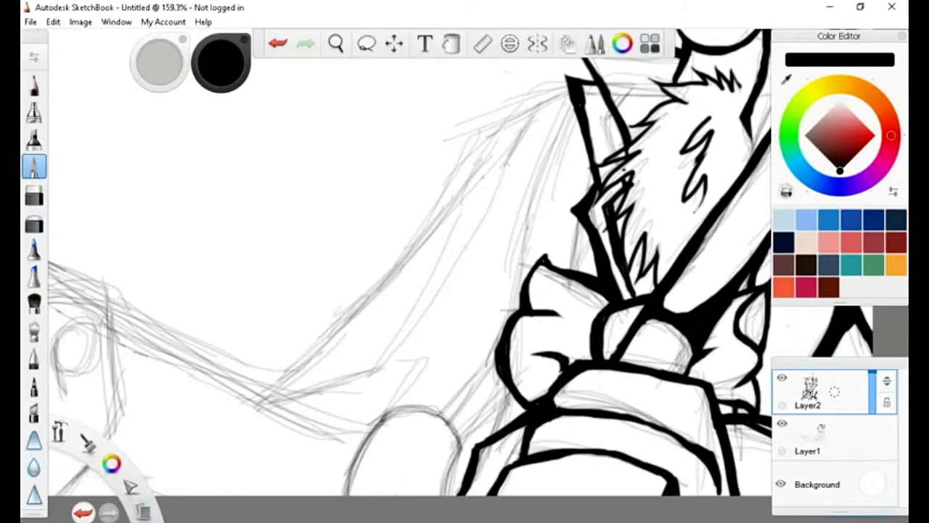
pyautogui.moveTo(526, 263); pyautogui.dragTo(462, 276)
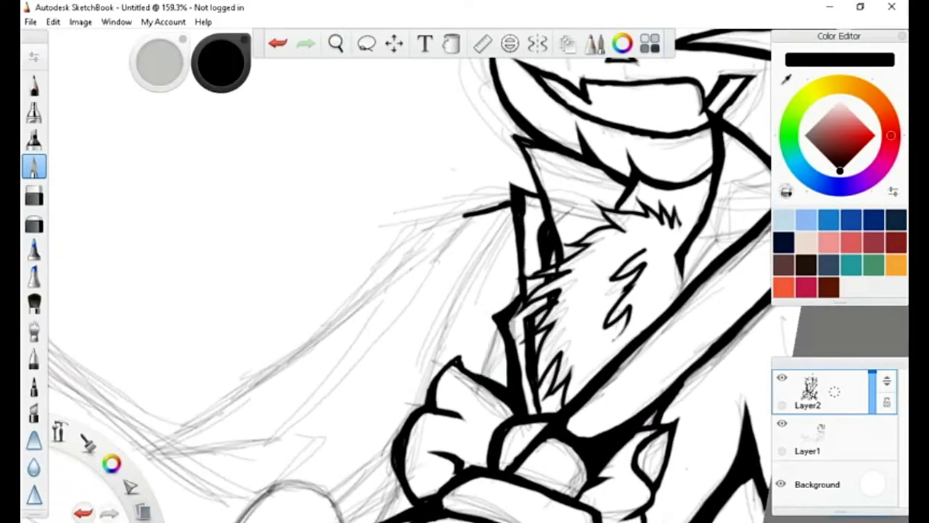
pyautogui.moveTo(432, 217)
pyautogui.mouseDown()
pyautogui.moveTo(511, 194)
pyautogui.moveTo(464, 298)
pyautogui.mouseUp()
pyautogui.moveTo(517, 283); pyautogui.dragTo(490, 366)
pyautogui.moveTo(464, 326)
pyautogui.mouseDown()
pyautogui.moveTo(537, 189)
pyautogui.moveTo(466, 287)
pyautogui.mouseUp()
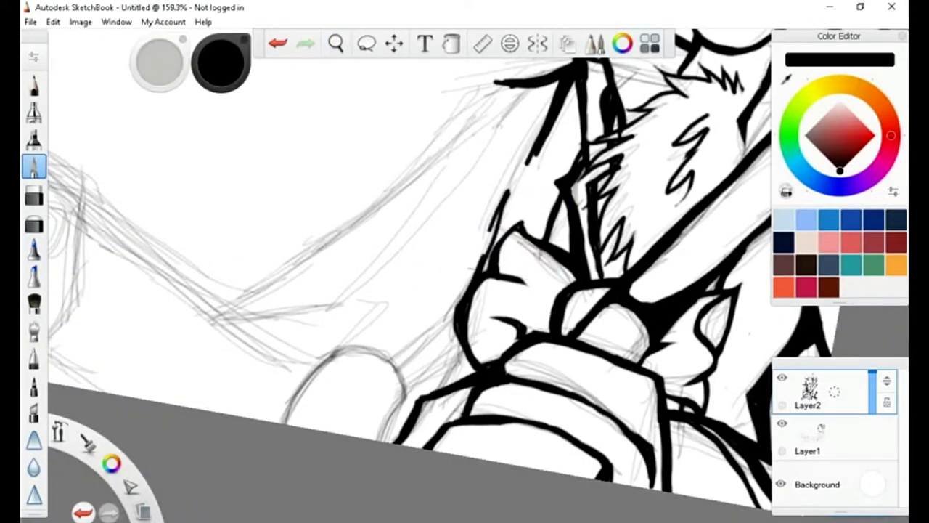
pyautogui.moveTo(496, 217); pyautogui.dragTo(437, 357)
pyautogui.moveTo(466, 334)
pyautogui.mouseDown()
pyautogui.moveTo(403, 386)
pyautogui.moveTo(379, 439)
pyautogui.mouseUp()
# Step: Trace the round fist outline and a stroke above it, then reposition the view
pyautogui.moveTo(285, 422)
pyautogui.mouseDown()
pyautogui.moveTo(363, 347)
pyautogui.moveTo(402, 399)
pyautogui.mouseUp()
pyautogui.moveTo(386, 419); pyautogui.dragTo(381, 440)
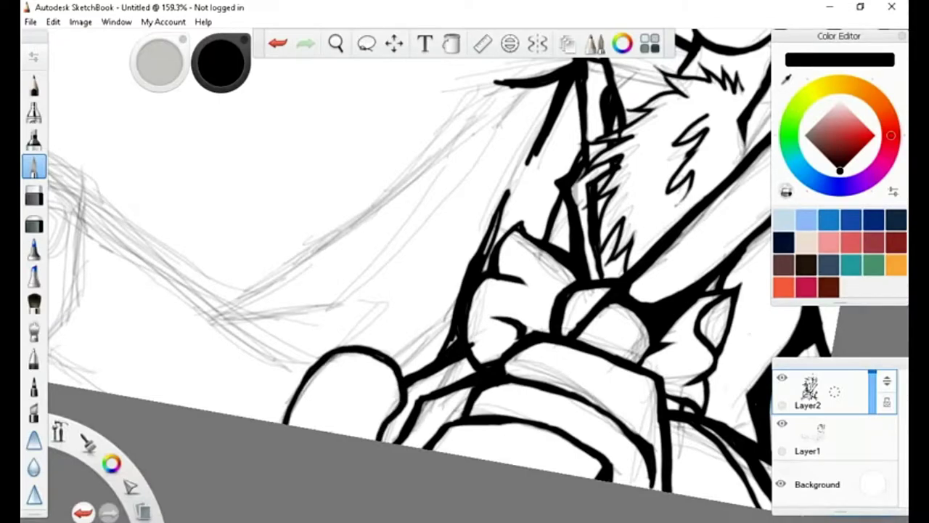
pyautogui.moveTo(387, 348); pyautogui.dragTo(452, 323)
pyautogui.click(34, 194)
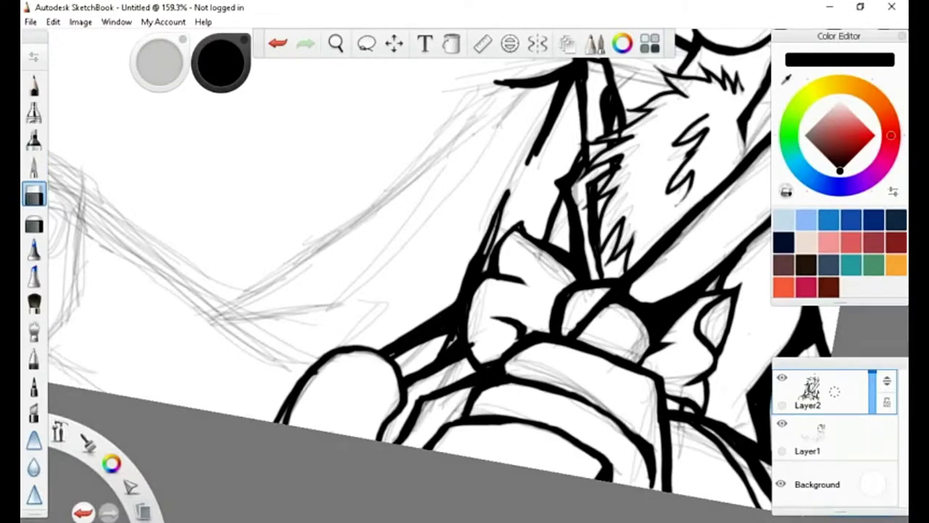
pyautogui.press('e')
pyautogui.press('e')
pyautogui.press('e')
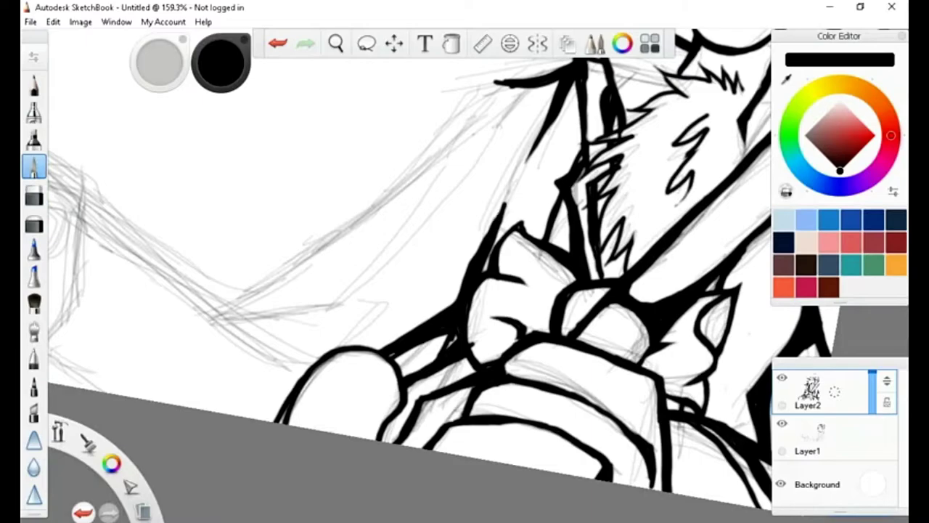
pyautogui.press('e')
pyautogui.moveTo(433, 164)
pyautogui.mouseDown()
pyautogui.moveTo(463, 276)
pyautogui.moveTo(562, 272)
pyautogui.mouseUp()
pyautogui.press('e')
# Step: Zoom out and ink the outstretched arm's sleeve and upper edges, trimming the tip
pyautogui.moveTo(666, 182); pyautogui.dragTo(601, 258)
pyautogui.moveTo(606, 234); pyautogui.dragTo(558, 316)
pyautogui.moveTo(479, 395)
pyautogui.mouseDown()
pyautogui.moveTo(604, 238)
pyautogui.moveTo(585, 365)
pyautogui.mouseUp()
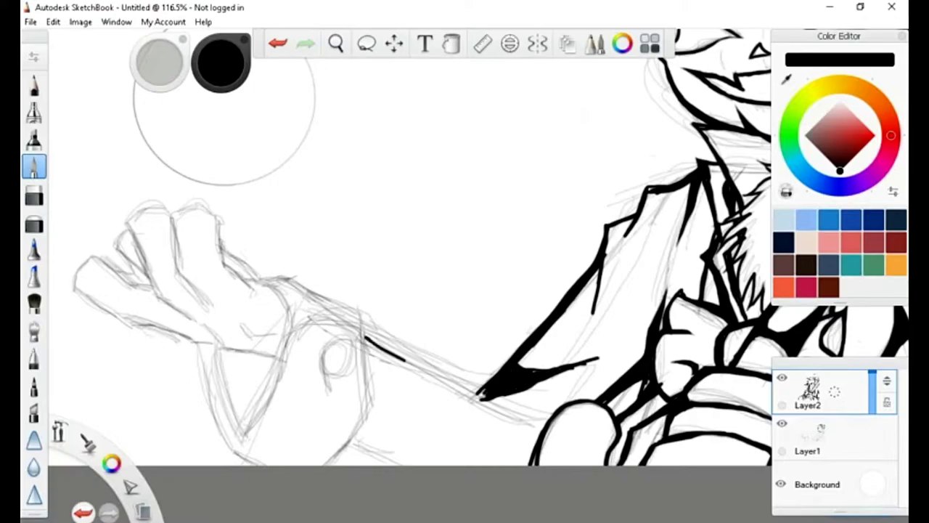
pyautogui.moveTo(358, 324); pyautogui.dragTo(547, 425)
pyautogui.moveTo(454, 383); pyautogui.dragTo(508, 440)
pyautogui.moveTo(358, 322); pyautogui.dragTo(450, 393)
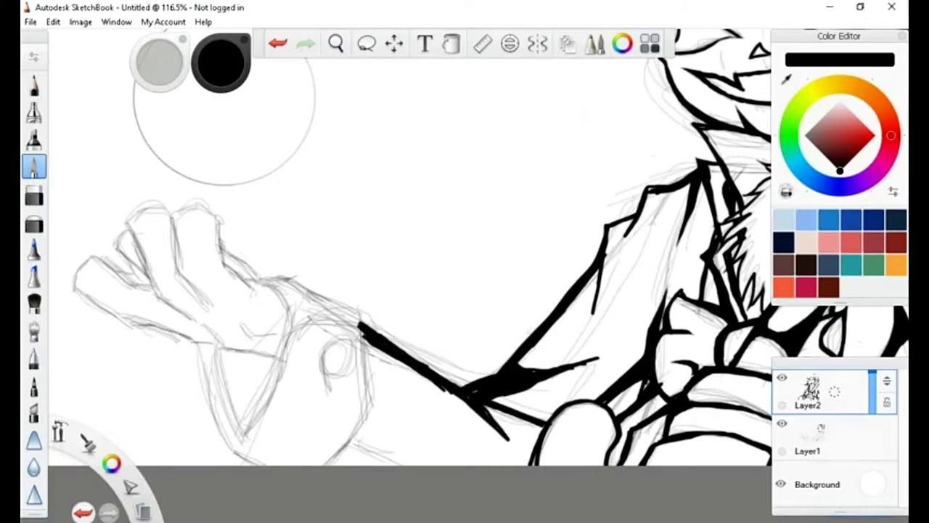
pyautogui.press('e')
pyautogui.moveTo(600, 358); pyautogui.dragTo(563, 368)
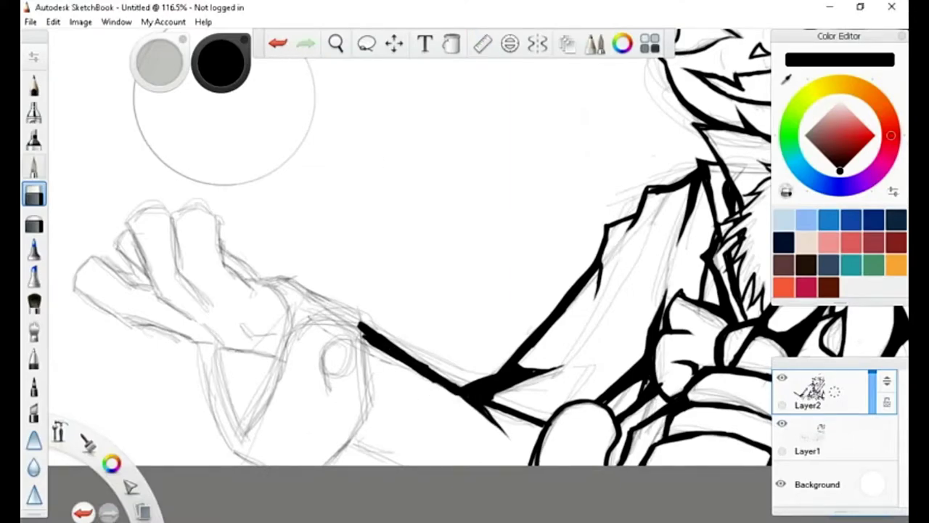
pyautogui.press('e')
# Step: Ink the sleeve cuff, its oval button and the dark toothed shape below the hand
pyautogui.moveTo(357, 313)
pyautogui.mouseDown()
pyautogui.moveTo(369, 392)
pyautogui.moveTo(322, 464)
pyautogui.mouseUp()
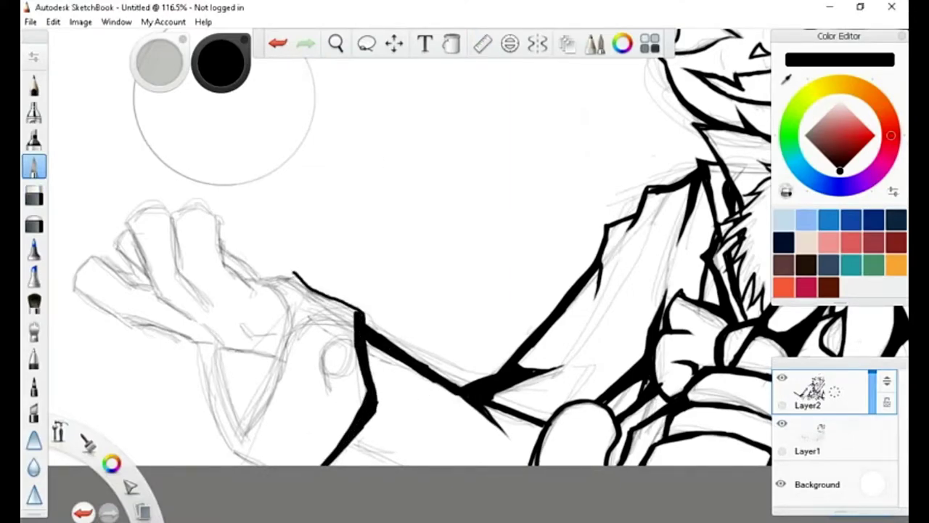
pyautogui.press('e')
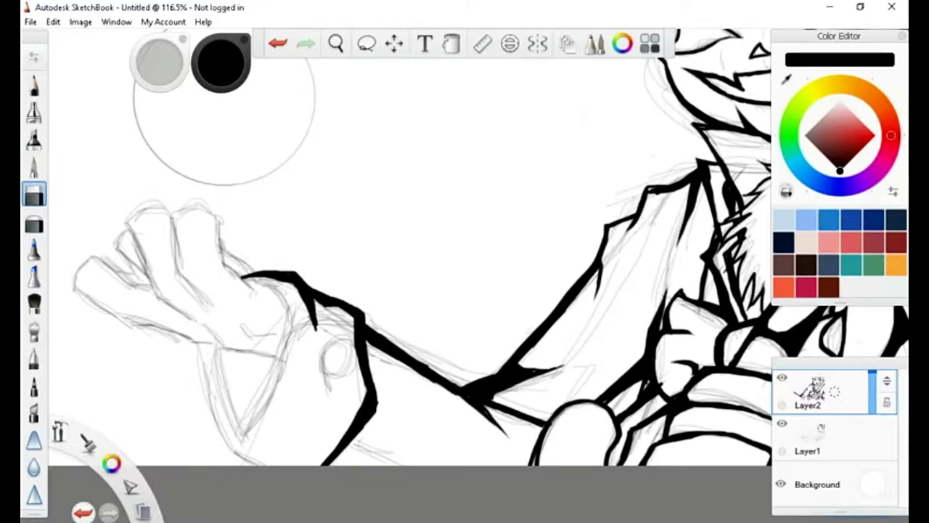
pyautogui.moveTo(308, 312); pyautogui.dragTo(314, 331)
pyautogui.press('e')
pyautogui.moveTo(331, 392); pyautogui.dragTo(335, 403)
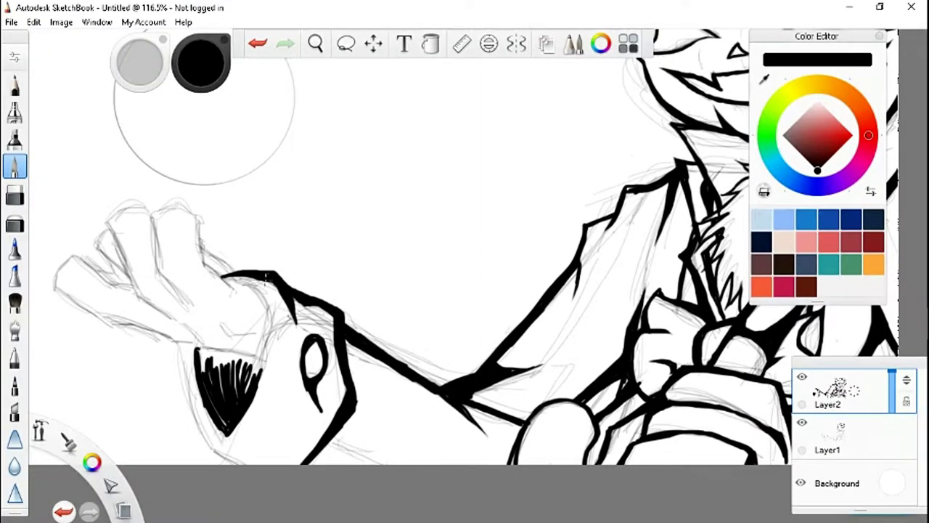
pyautogui.moveTo(226, 277); pyautogui.dragTo(265, 354)
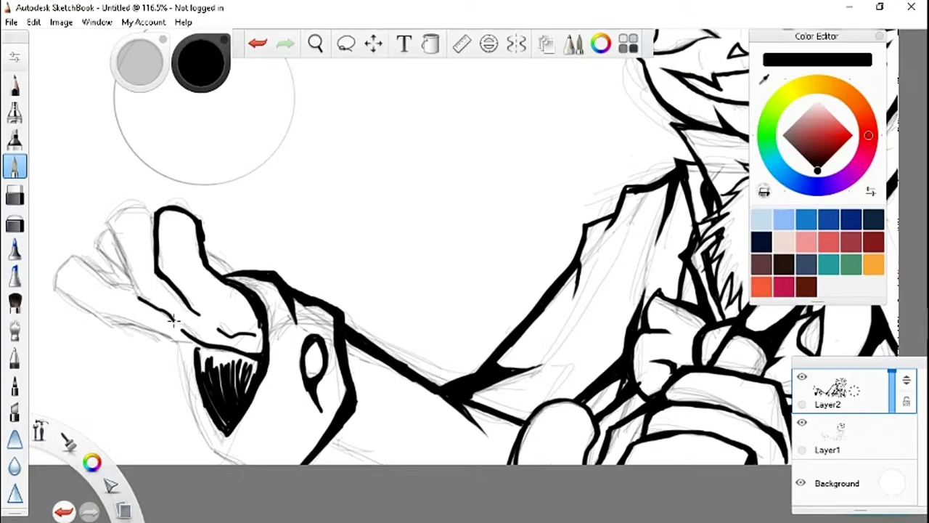
# Step: Outline the open hand's fingers with hatching in the fingertips, touching up the lower finger
pyautogui.moveTo(173, 320); pyautogui.dragTo(153, 210)
pyautogui.moveTo(170, 338); pyautogui.dragTo(62, 300)
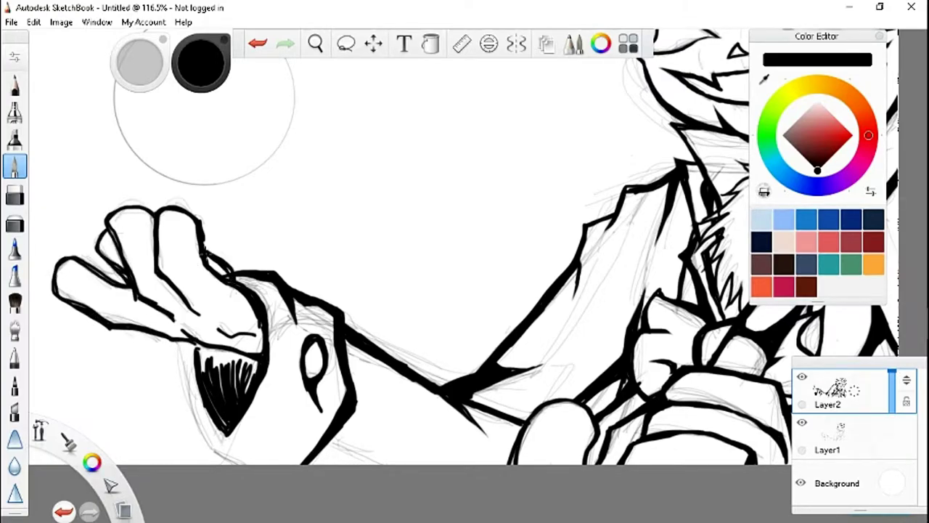
pyautogui.moveTo(100, 237); pyautogui.dragTo(116, 259)
pyautogui.press('e')
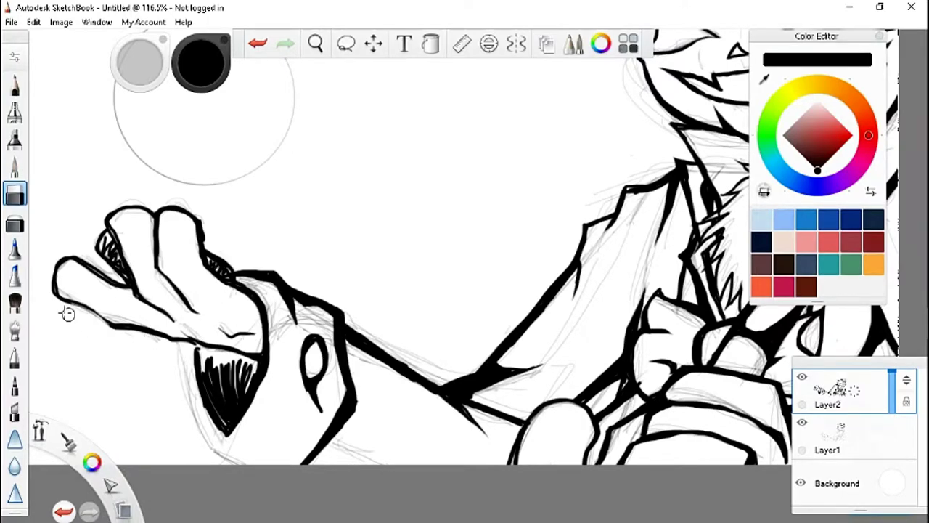
pyautogui.press('e')
pyautogui.moveTo(102, 321); pyautogui.dragTo(52, 290)
pyautogui.click(14, 194)
pyautogui.moveTo(107, 325); pyautogui.dragTo(70, 288)
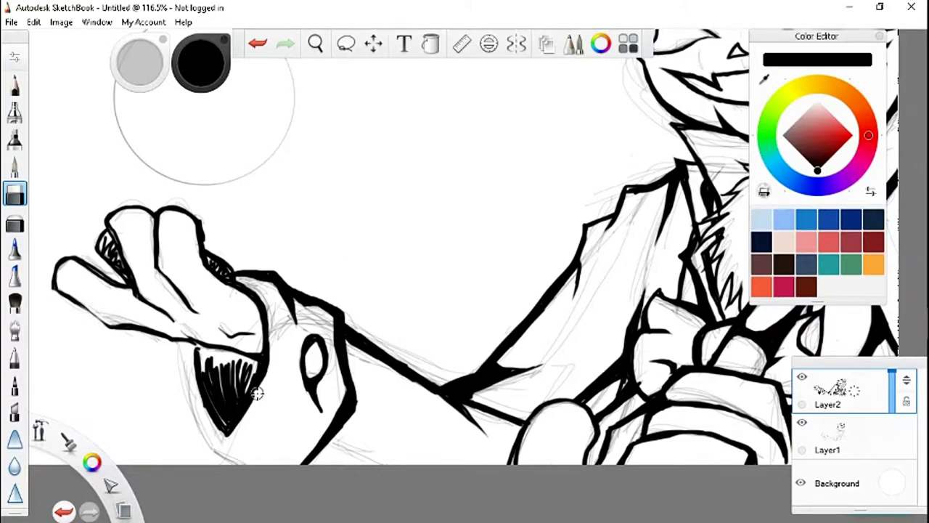
# Step: Ink and clean up the jaw line left of the mouth, erasing stray marks
pyautogui.moveTo(312, 392); pyautogui.dragTo(316, 417)
pyautogui.press('e')
pyautogui.moveTo(178, 341); pyautogui.dragTo(232, 461)
pyautogui.press('e')
pyautogui.moveTo(187, 414); pyautogui.dragTo(190, 374)
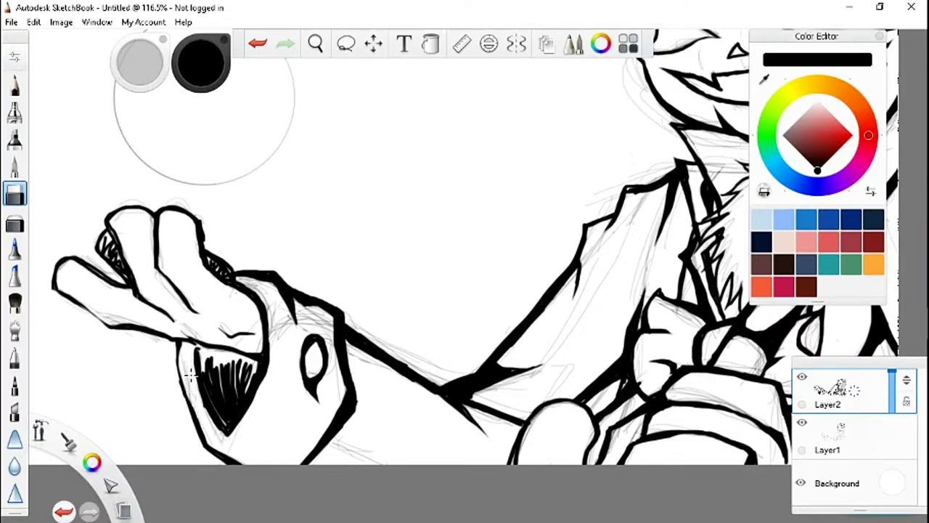
# Step: Select the Hard Eraser and zoom in on the character's face
pyautogui.press('e')
pyautogui.scroll(-4, 435, 290)
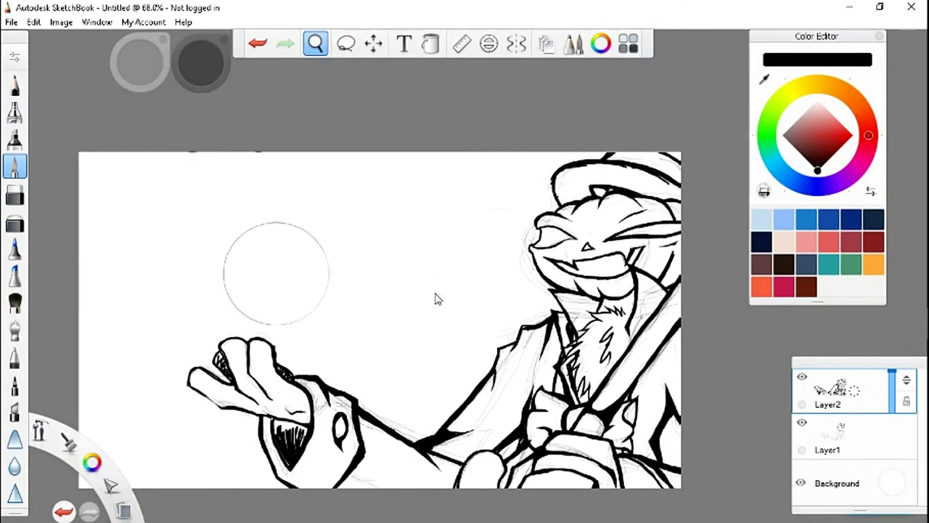
pyautogui.hotkey('ctrl', 'z')
pyautogui.press('e')
pyautogui.click(14, 193)
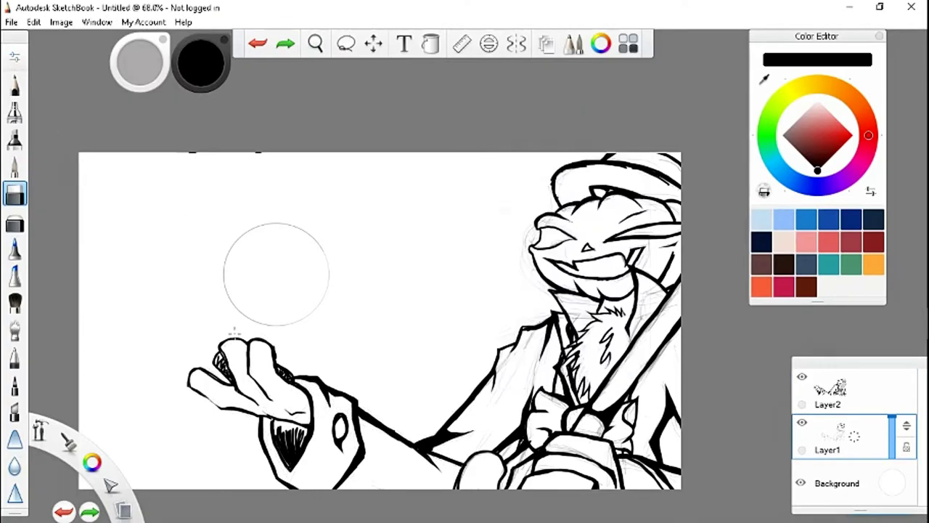
pyautogui.scroll(5, 276, 274)
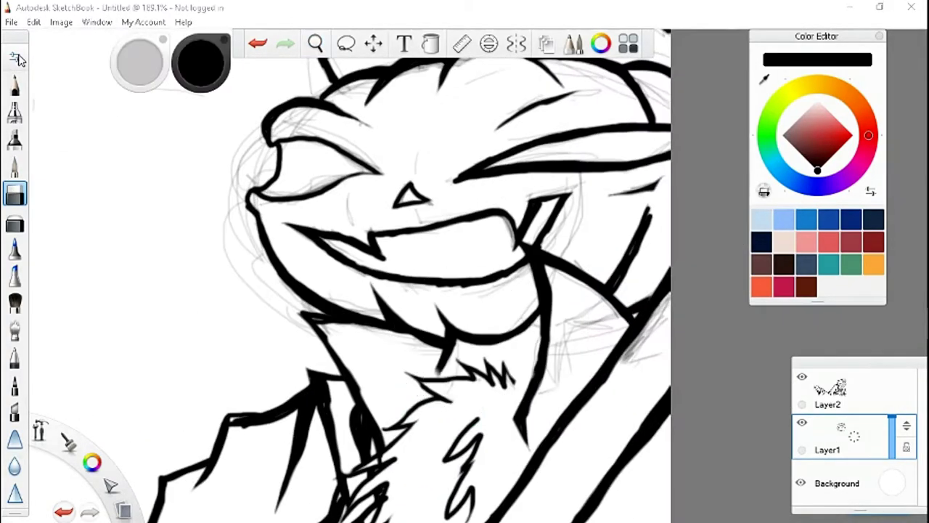
pyautogui.moveTo(118, 83)
pyautogui.mouseDown()
pyautogui.moveTo(243, 140)
pyautogui.moveTo(231, 221)
pyautogui.mouseUp()
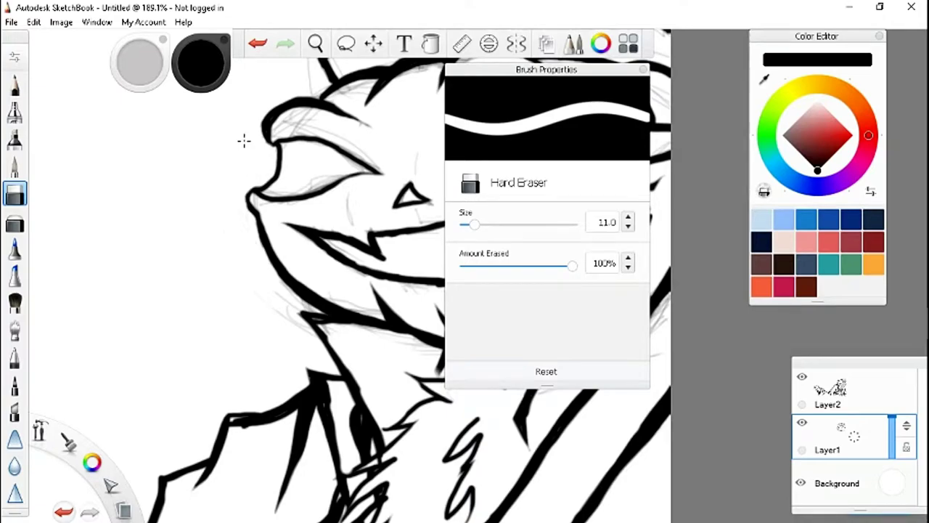
pyautogui.moveTo(243, 140); pyautogui.dragTo(280, 389)
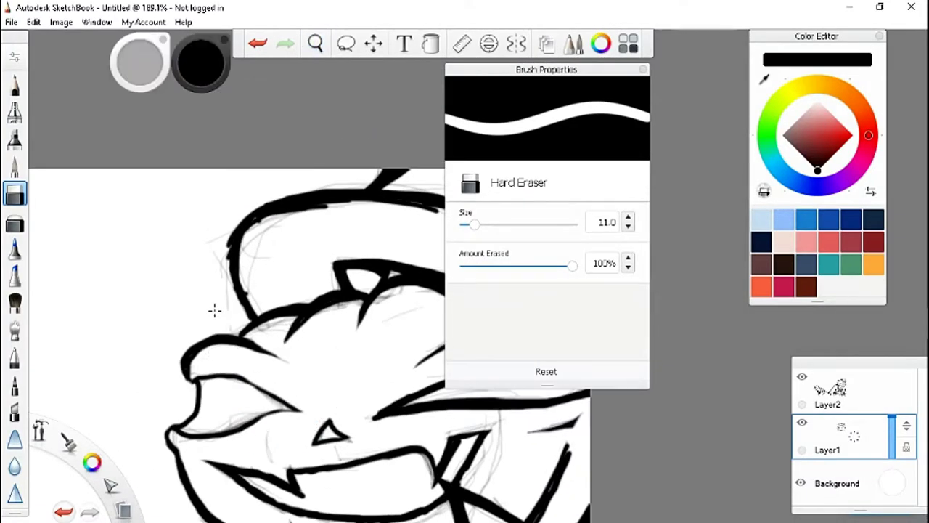
# Step: Erase faint sketch lines across the head, hat brim and face
pyautogui.moveTo(214, 311); pyautogui.dragTo(276, 238)
pyautogui.moveTo(245, 297); pyautogui.dragTo(276, 239)
pyautogui.moveTo(549, 176); pyautogui.dragTo(518, 180)
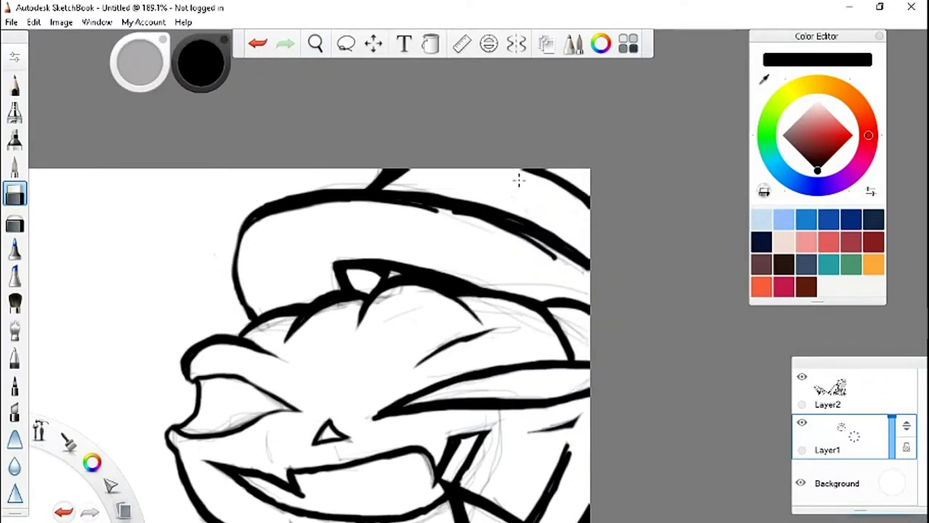
pyautogui.moveTo(382, 156); pyautogui.dragTo(388, 219)
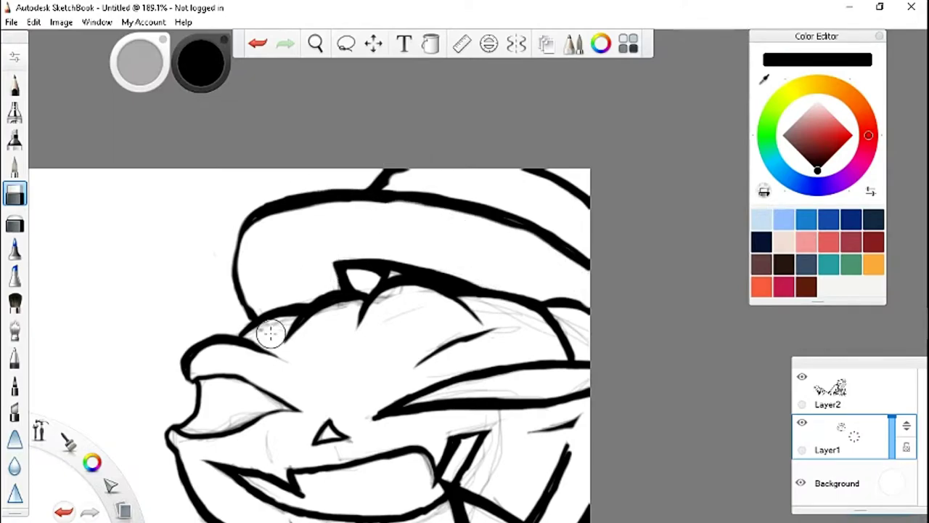
pyautogui.moveTo(359, 308)
pyautogui.mouseDown()
pyautogui.moveTo(479, 305)
pyautogui.moveTo(555, 319)
pyautogui.mouseUp()
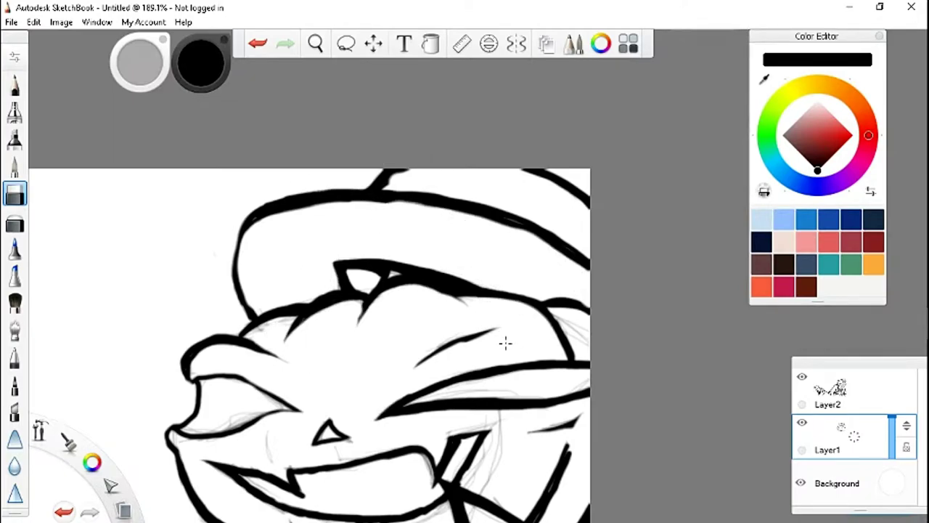
pyautogui.moveTo(505, 342); pyautogui.dragTo(344, 361)
pyautogui.scroll(-5, 344, 361)
pyautogui.moveTo(481, 327)
pyautogui.mouseDown()
pyautogui.moveTo(501, 363)
pyautogui.moveTo(558, 334)
pyautogui.mouseUp()
pyautogui.click(258, 43)
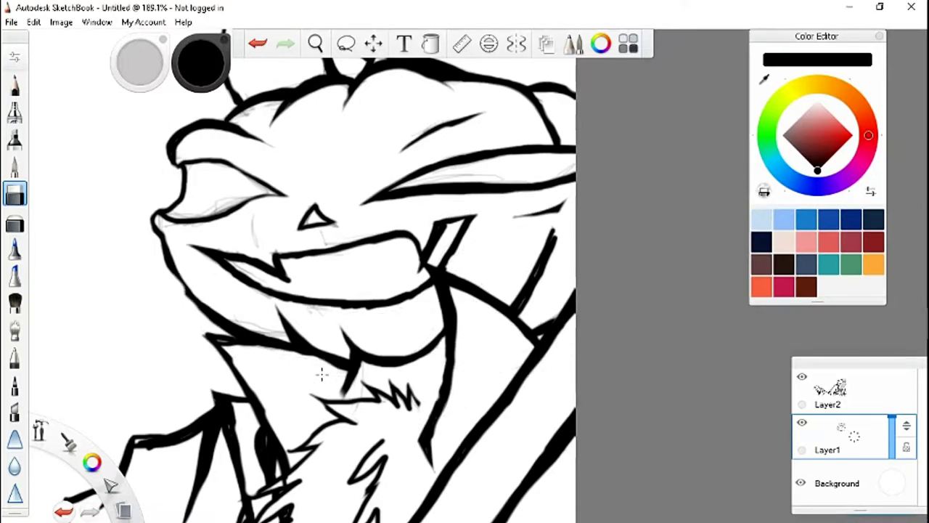
pyautogui.scroll(5, 102, 153)
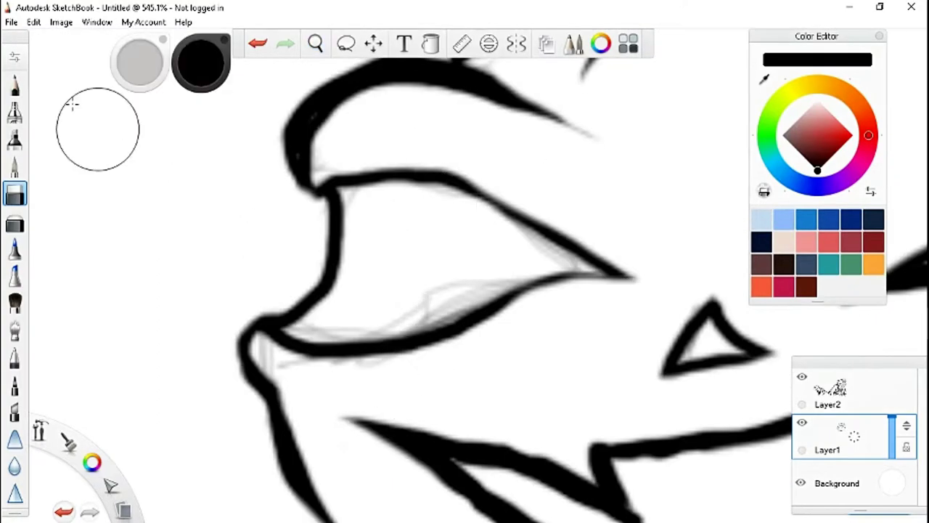
# Step: Erase leftover faint strokes along the lower lid and between the lid lines
pyautogui.hotkey('ctrl', 'b')
pyautogui.hotkey('ctrl', 'b')
pyautogui.moveTo(286, 375); pyautogui.dragTo(385, 324)
pyautogui.moveTo(592, 267); pyautogui.dragTo(306, 149)
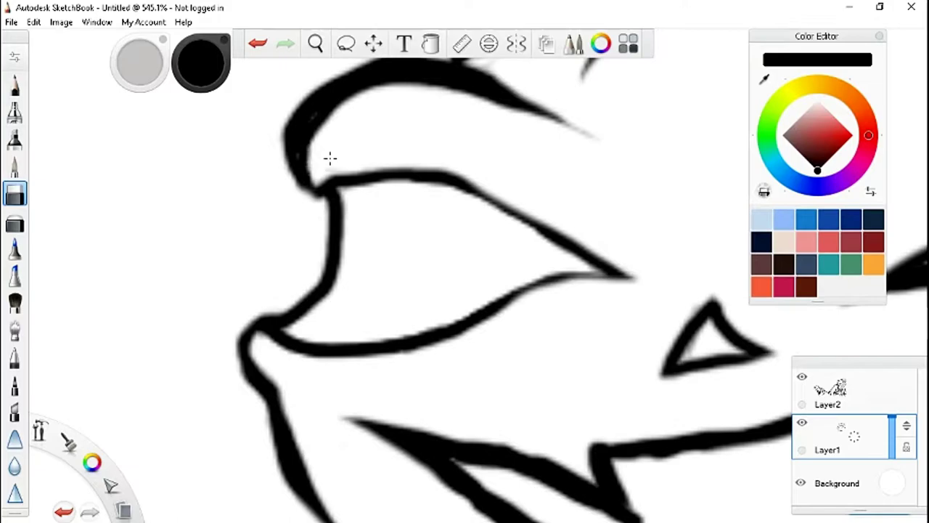
pyautogui.moveTo(366, 87); pyautogui.dragTo(482, 134)
pyautogui.press('space')
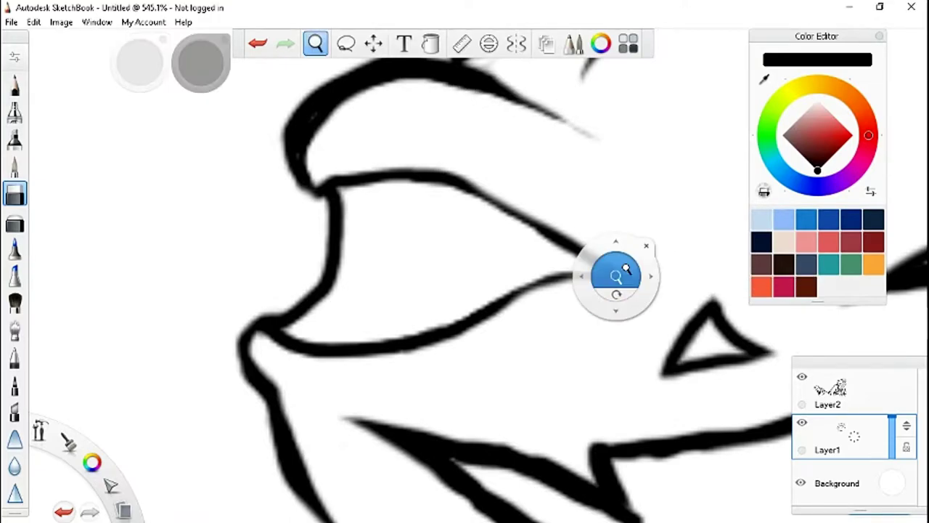
pyautogui.moveTo(616, 270); pyautogui.dragTo(616, 172)
pyautogui.moveTo(442, 279)
pyautogui.mouseDown()
pyautogui.moveTo(547, 299)
pyautogui.moveTo(612, 261)
pyautogui.moveTo(587, 342)
pyautogui.moveTo(491, 330)
pyautogui.moveTo(616, 319)
pyautogui.moveTo(686, 286)
pyautogui.mouseUp()
pyautogui.press('space')
pyautogui.moveTo(472, 305); pyautogui.dragTo(392, 294)
pyautogui.moveTo(512, 279)
pyautogui.mouseDown()
pyautogui.moveTo(349, 323)
pyautogui.moveTo(566, 266)
pyautogui.mouseUp()
# Step: Thicken the upper eyelid line with bold black ink
pyautogui.press('e')
pyautogui.hotkey('ctrl', 'z')
pyautogui.moveTo(354, 319); pyautogui.dragTo(520, 269)
pyautogui.moveTo(534, 323)
pyautogui.mouseDown()
pyautogui.moveTo(336, 330)
pyautogui.moveTo(689, 318)
pyautogui.mouseUp()
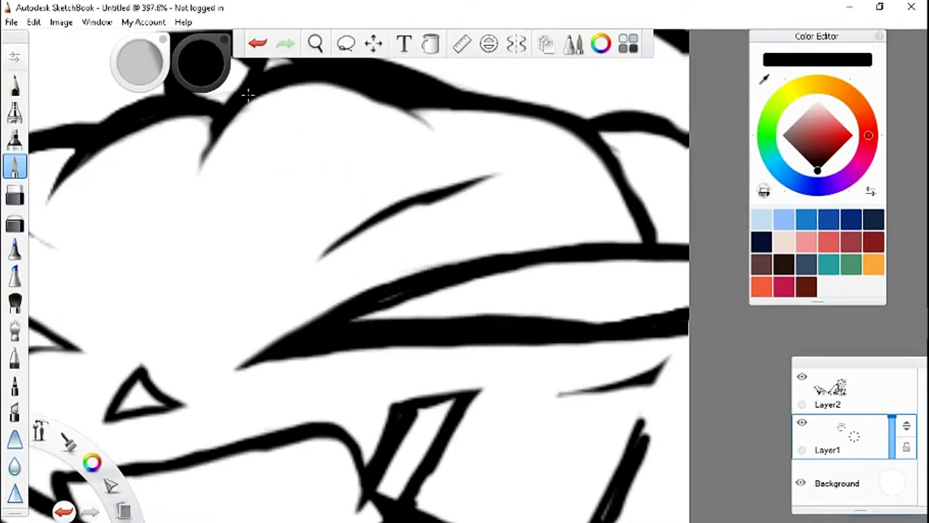
pyautogui.moveTo(218, 116); pyautogui.dragTo(185, 206)
pyautogui.moveTo(341, 87); pyautogui.dragTo(443, 142)
pyautogui.moveTo(413, 108)
pyautogui.mouseDown()
pyautogui.moveTo(581, 98)
pyautogui.moveTo(577, 72)
pyautogui.mouseUp()
# Step: Trim excess ink from the upper-lid strokes with the eraser
pyautogui.doubleClick(14, 195)
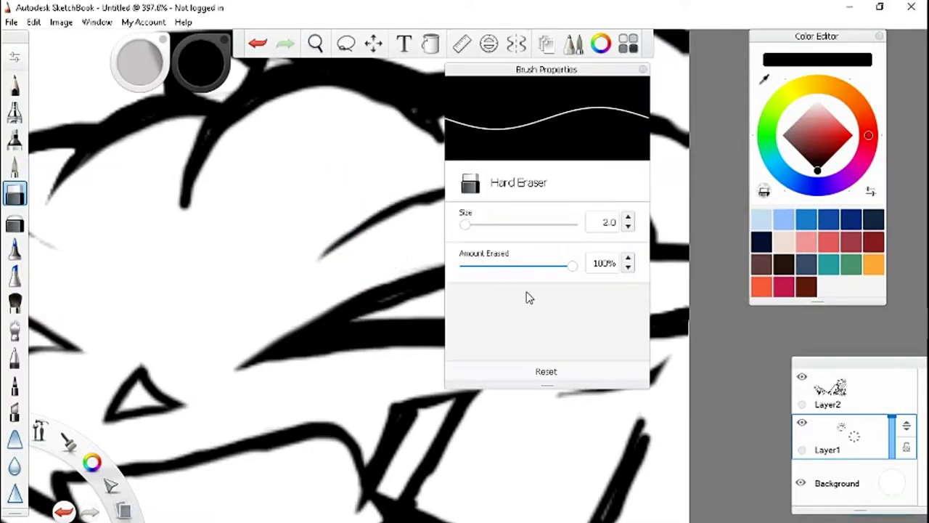
pyautogui.moveTo(217, 124); pyautogui.dragTo(186, 203)
pyautogui.moveTo(348, 91)
pyautogui.mouseDown()
pyautogui.moveTo(443, 142)
pyautogui.moveTo(479, 143)
pyautogui.mouseUp()
pyautogui.scroll(-8, 83, 239)
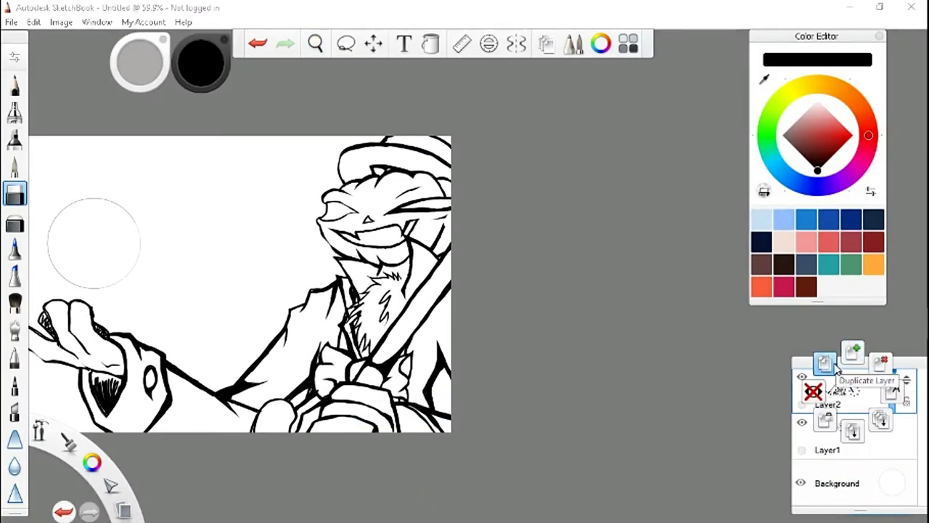
# Step: Merge Layer2 down into Layer1 and trim the strokes above the eye
pyautogui.moveTo(854, 397); pyautogui.dragTo(853, 359)
pyautogui.scroll(2, 239, 332)
pyautogui.scroll(7, 457, 231)
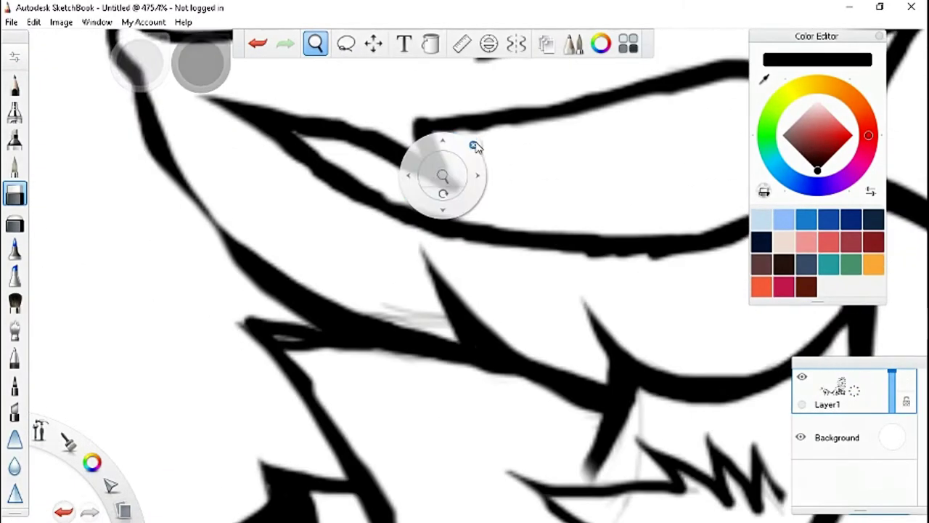
pyautogui.moveTo(446, 188)
pyautogui.mouseDown()
pyautogui.moveTo(500, 119)
pyautogui.moveTo(682, 93)
pyautogui.mouseUp()
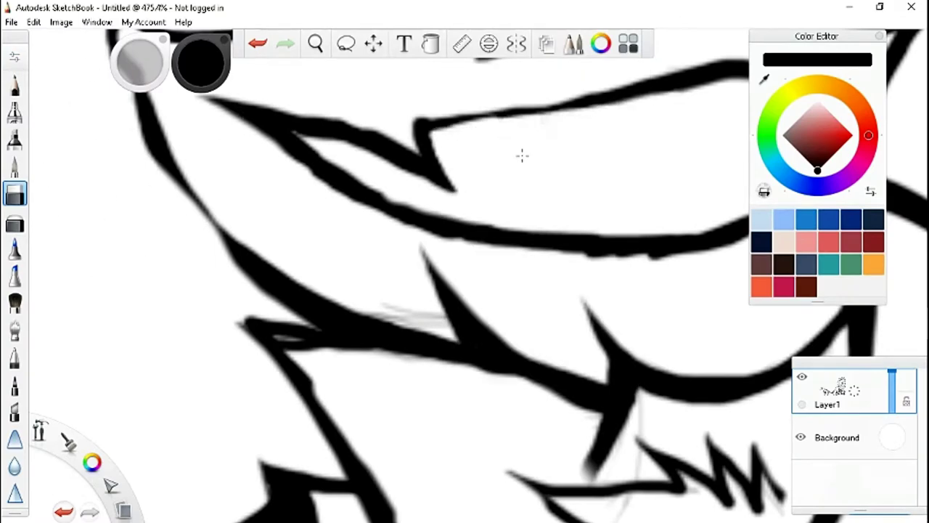
pyautogui.moveTo(580, 254); pyautogui.dragTo(689, 252)
pyautogui.moveTo(464, 341); pyautogui.dragTo(436, 298)
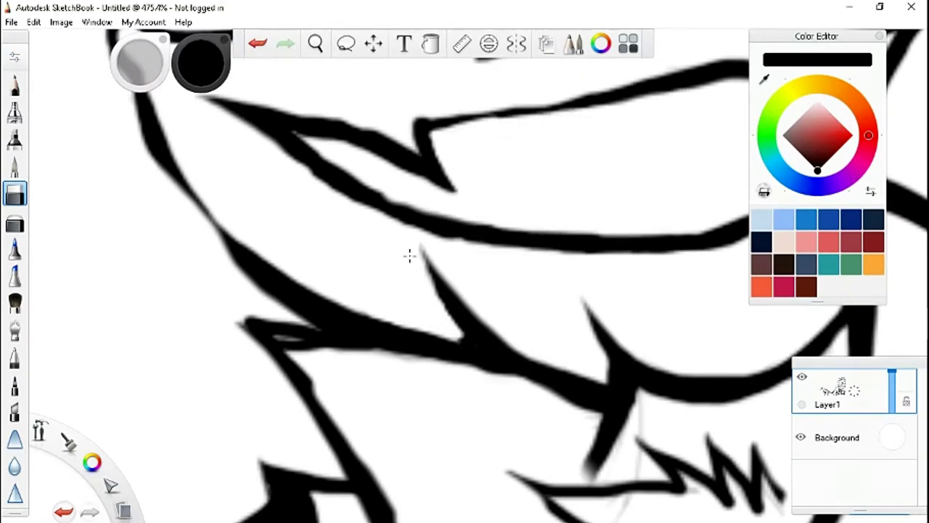
# Step: Zoom in on the jaw and redraw it with a thick black stroke
pyautogui.press('e')
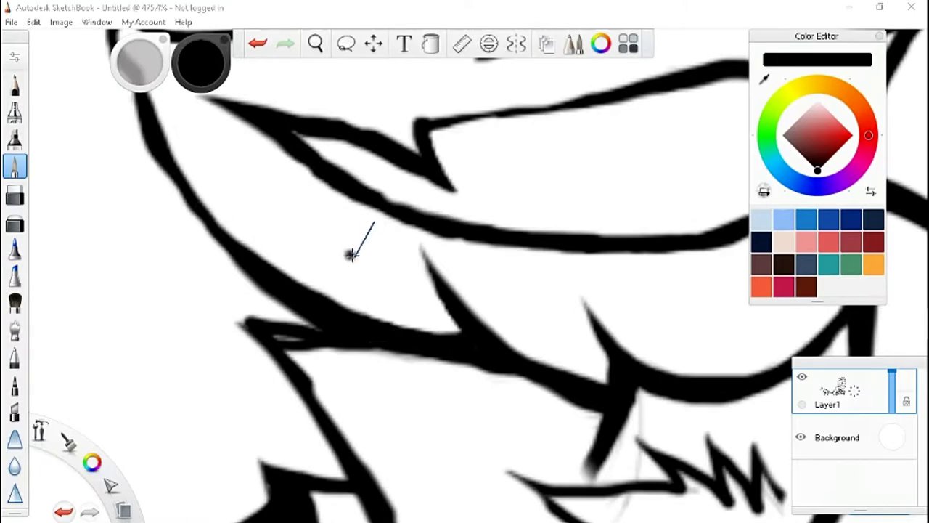
pyautogui.scroll(-7, 352, 253)
pyautogui.scroll(-3, 328, 365)
pyautogui.moveTo(447, 348); pyautogui.dragTo(595, 332)
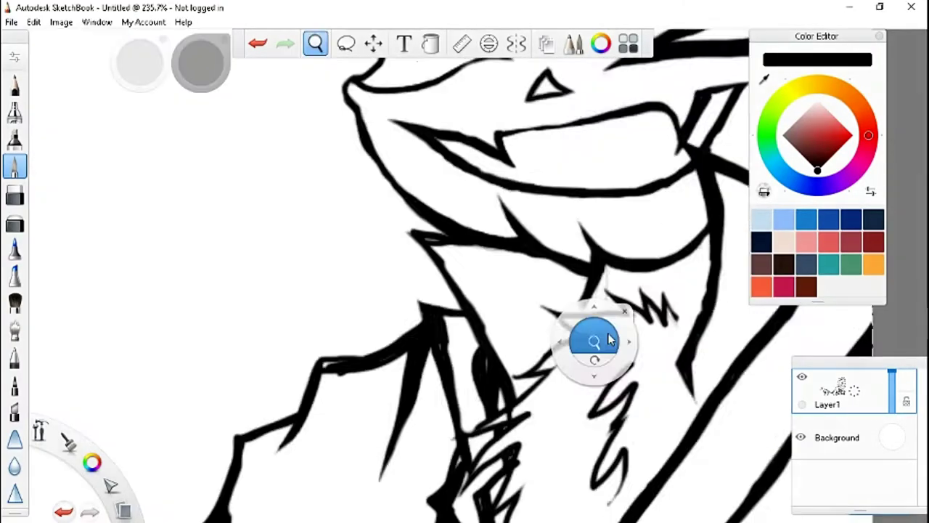
pyautogui.press('e')
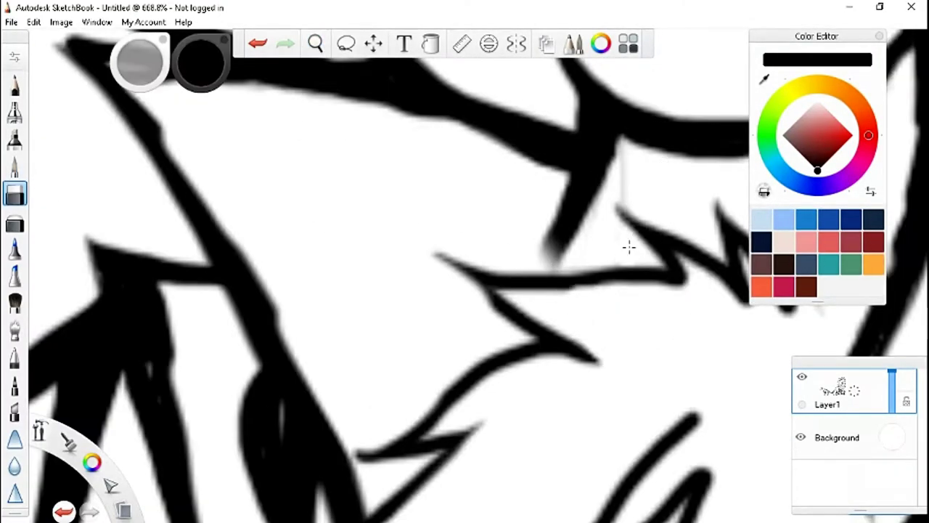
pyautogui.press('e')
pyautogui.moveTo(613, 145)
pyautogui.mouseDown()
pyautogui.moveTo(556, 239)
pyautogui.moveTo(496, 301)
pyautogui.mouseUp()
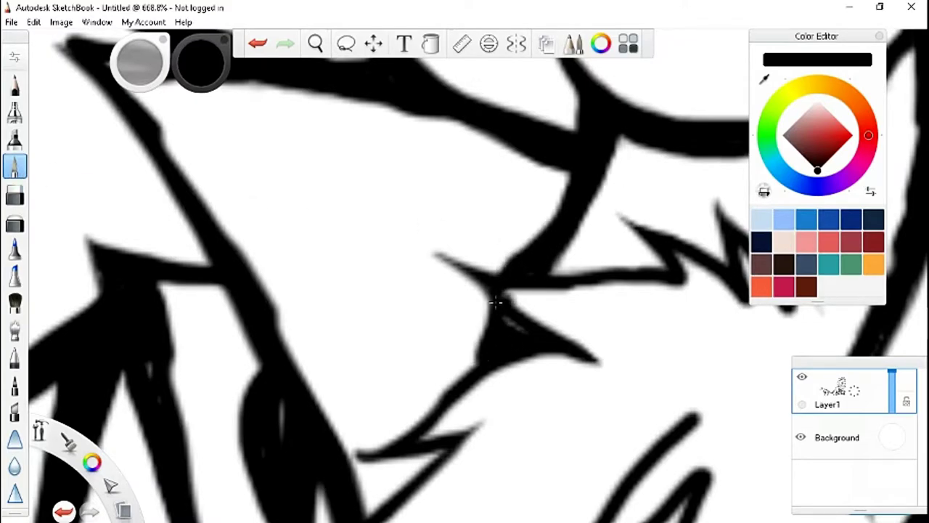
pyautogui.scroll(-10, 496, 302)
# Step: Reposition the view over the hand and add a new empty layer
pyautogui.moveTo(290, 436); pyautogui.dragTo(332, 339)
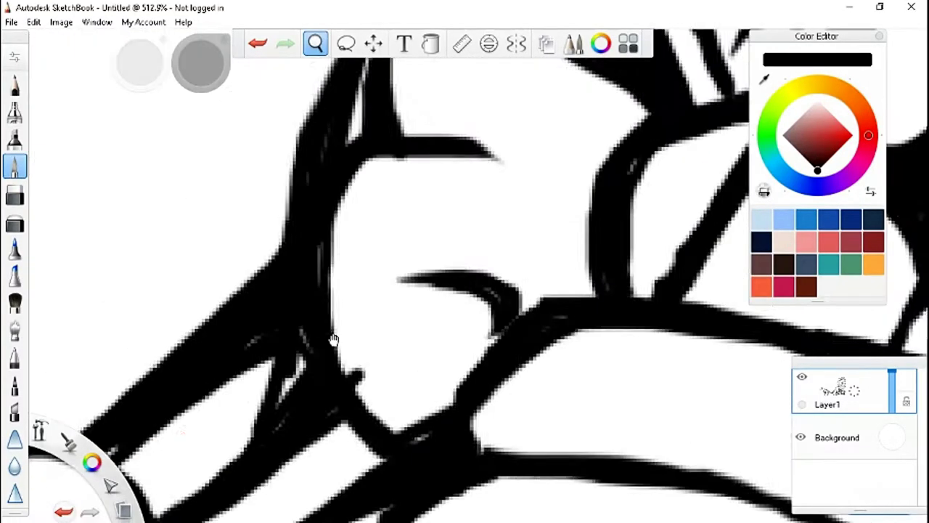
pyautogui.press('e')
pyautogui.press('space')
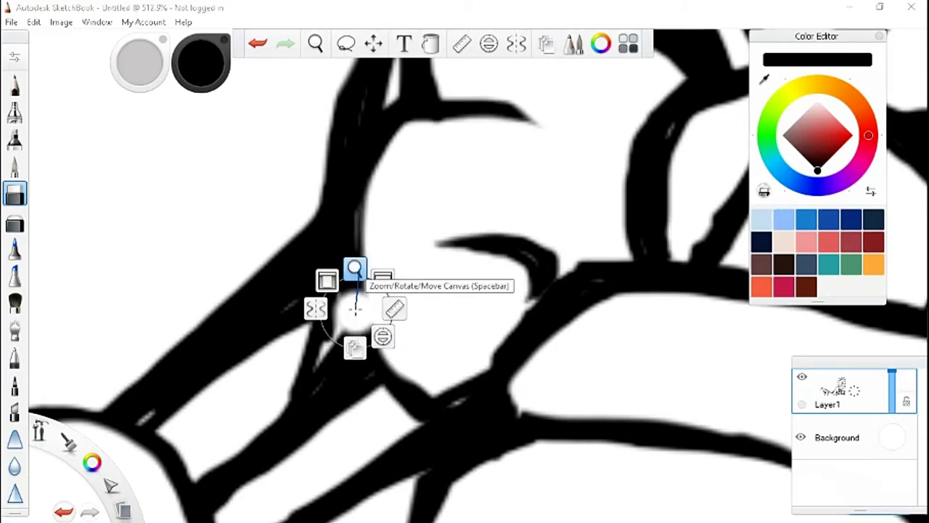
pyautogui.scroll(-5, 355, 309)
pyautogui.click(358, 336)
pyautogui.scroll(-5, 404, 466)
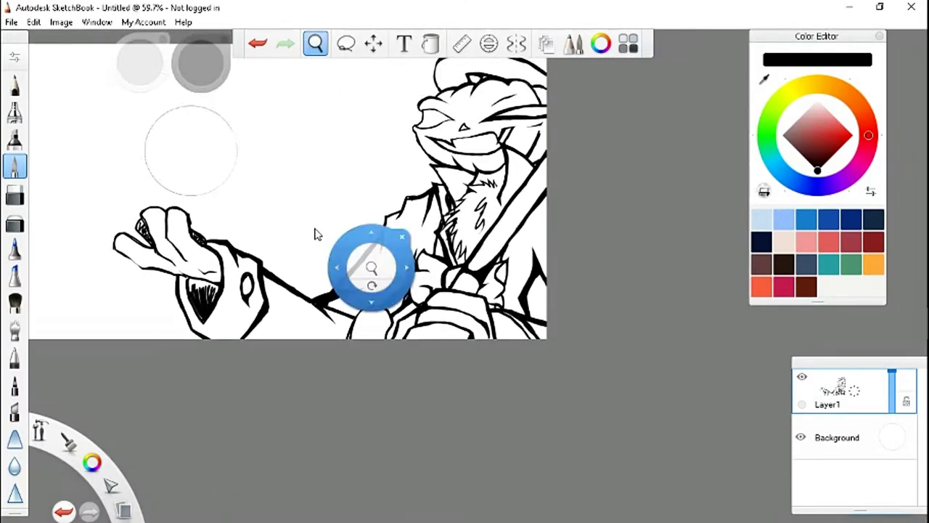
pyautogui.hotkey('ctrl', 'l')
# Step: Move the new layer beneath the line art and flood it with dusky purple
pyautogui.moveTo(900, 425); pyautogui.dragTo(878, 435)
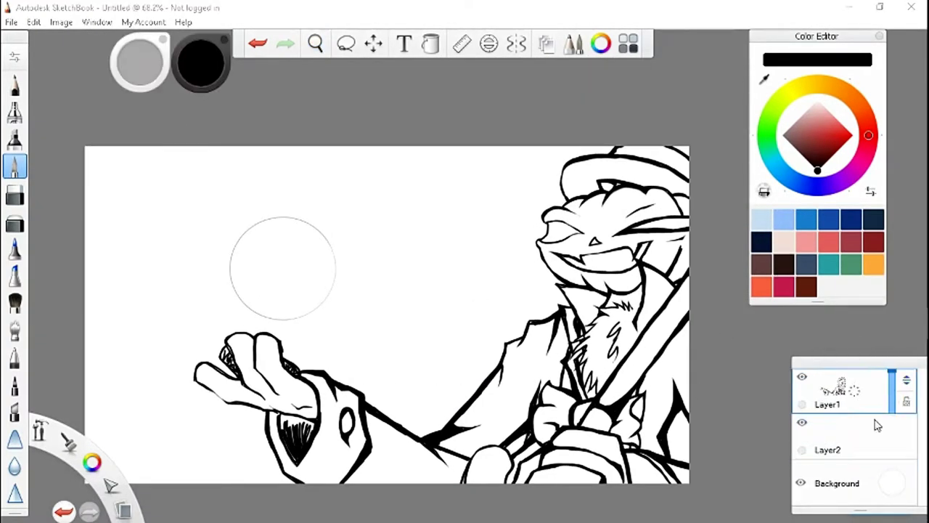
pyautogui.click(810, 130)
pyautogui.click(792, 139)
pyautogui.press('f')
pyautogui.click(482, 252)
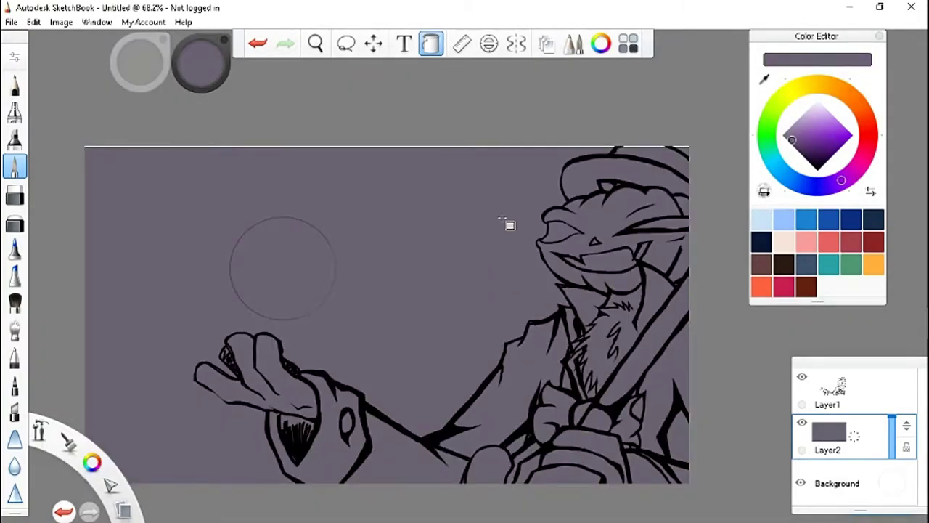
# Step: Airbrush a warm yellow glow along the lower left and bottom
pyautogui.hotkey('ctrl', 'b')
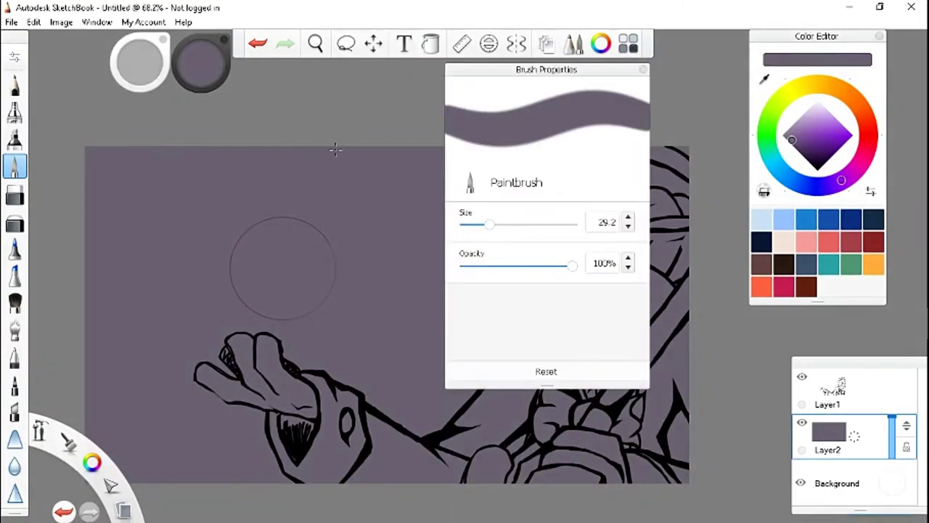
pyautogui.hotkey('ctrl', 'b')
pyautogui.click(810, 143)
pyautogui.moveTo(808, 143); pyautogui.dragTo(838, 124)
pyautogui.click(813, 84)
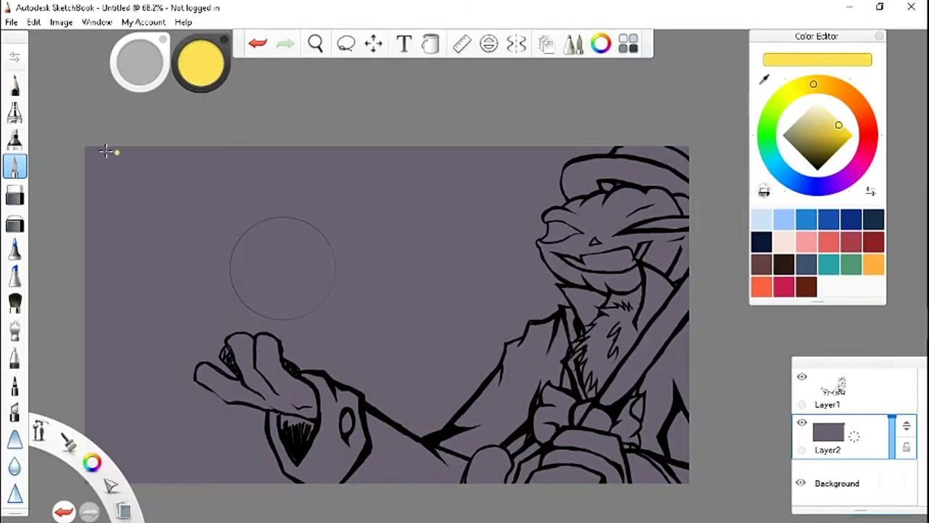
pyautogui.doubleClick(15, 110)
pyautogui.hotkey('ctrl', 'b')
pyautogui.moveTo(305, 464)
pyautogui.mouseDown()
pyautogui.moveTo(86, 369)
pyautogui.moveTo(508, 443)
pyautogui.mouseUp()
pyautogui.moveTo(101, 465); pyautogui.dragTo(348, 378)
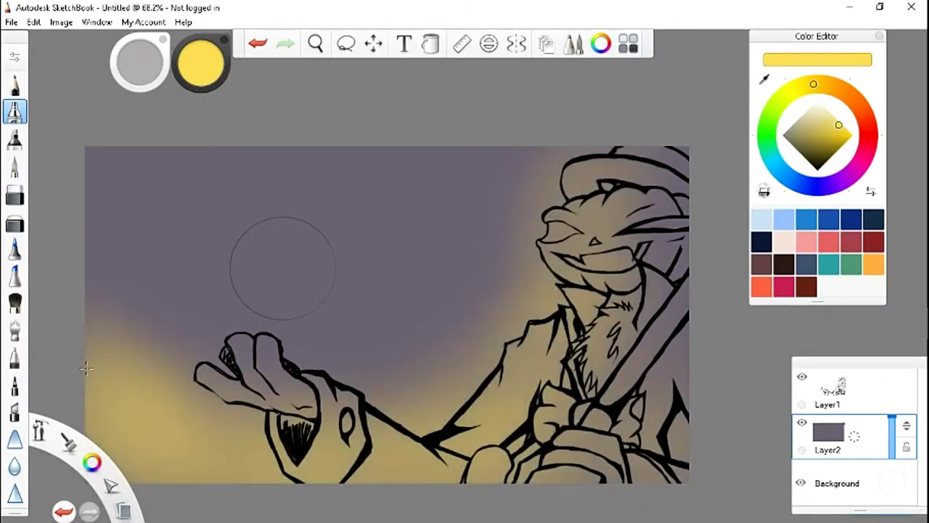
pyautogui.moveTo(200, 62); pyautogui.dragTo(121, 102)
# Step: Add a pale yellow band across the middle and brighten the bottom glow orange-yellow
pyautogui.hotkey('ctrl', 'b')
pyautogui.hotkey('ctrl', 'b')
pyautogui.moveTo(94, 320)
pyautogui.mouseDown()
pyautogui.moveTo(276, 363)
pyautogui.moveTo(428, 319)
pyautogui.moveTo(580, 181)
pyautogui.mouseUp()
pyautogui.click(830, 86)
pyautogui.moveTo(109, 465); pyautogui.dragTo(342, 457)
pyautogui.moveTo(830, 86); pyautogui.dragTo(793, 89)
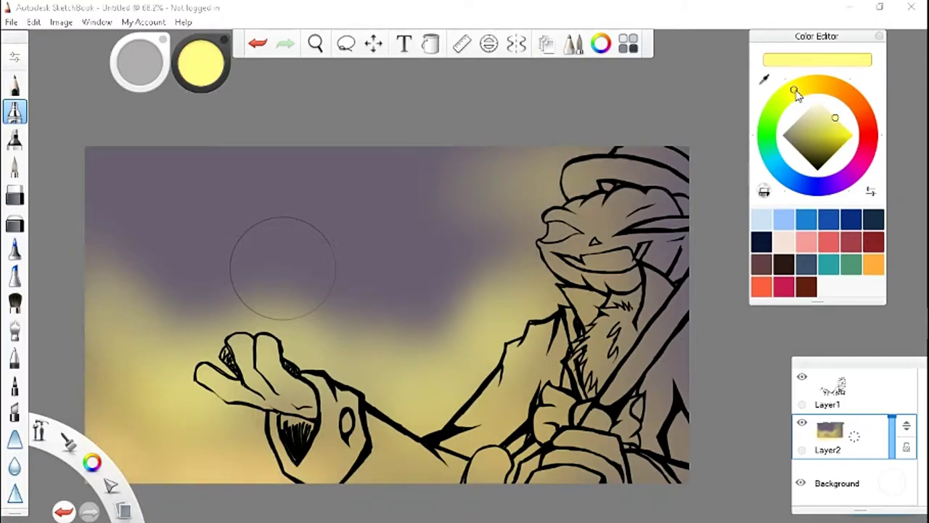
# Step: Dab scattered yellow bokeh dots and glows across the background
pyautogui.hotkey('ctrl', 'b')
pyautogui.hotkey('ctrl', 'b')
pyautogui.click(206, 199)
pyautogui.click(296, 174)
pyautogui.click(377, 296)
pyautogui.click(398, 341)
pyautogui.click(446, 299)
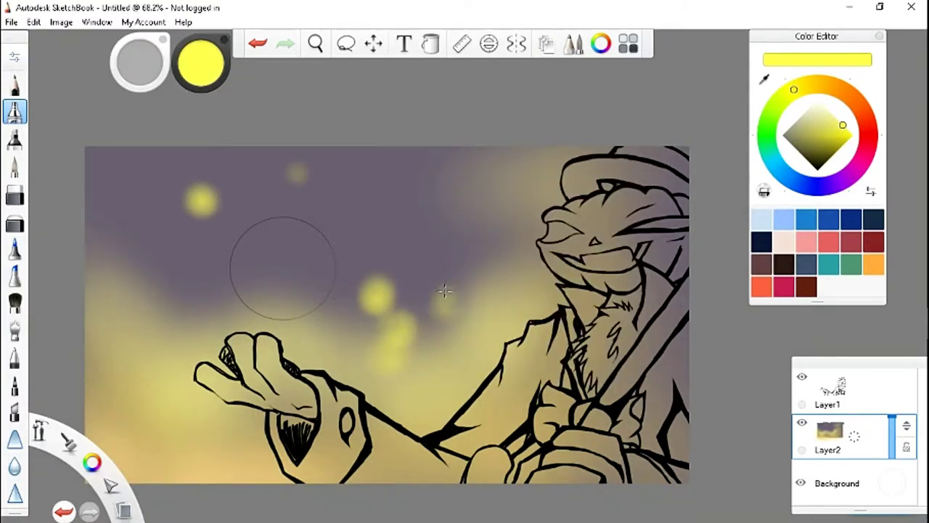
pyautogui.click(142, 262)
pyautogui.click(167, 312)
pyautogui.click(163, 317)
pyautogui.click(112, 339)
pyautogui.click(100, 171)
pyautogui.click(353, 172)
pyautogui.click(411, 184)
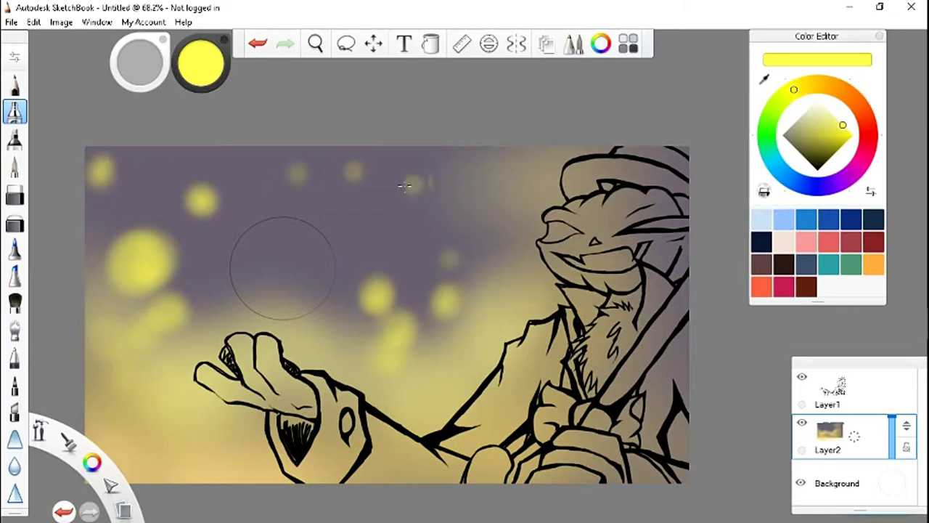
# Step: Add a new layer above the background and undo an accidental lavender fill
pyautogui.click(854, 419)
pyautogui.click(14, 83)
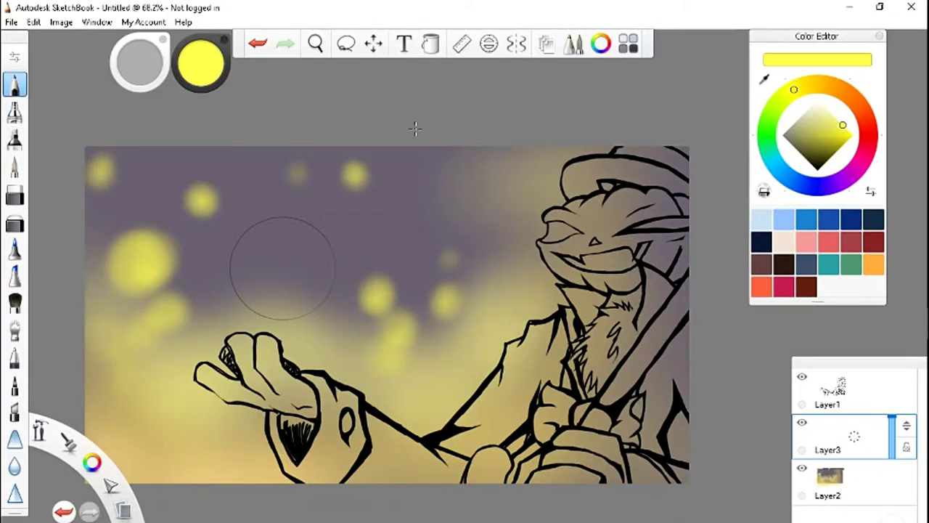
pyautogui.moveTo(794, 88); pyautogui.dragTo(842, 180)
pyautogui.click(811, 118)
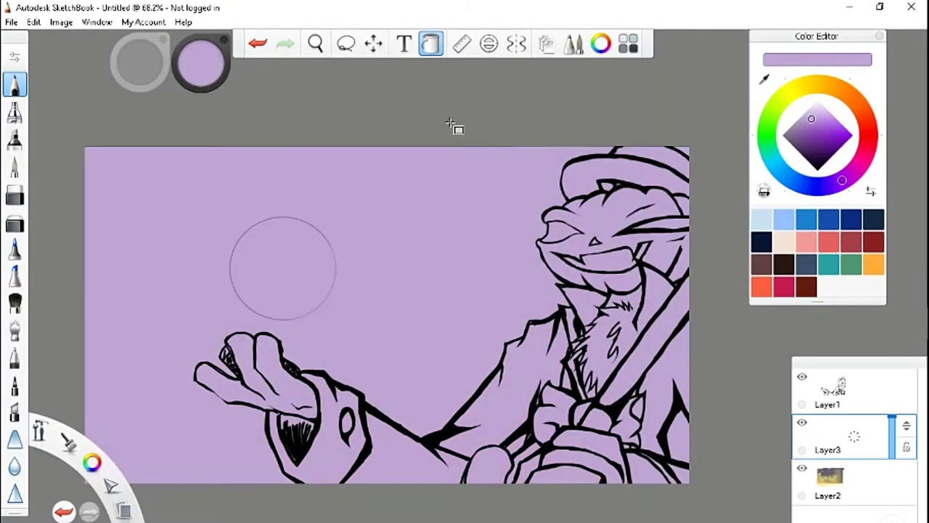
pyautogui.hotkey('ctrl', 'z')
pyautogui.click(15, 166)
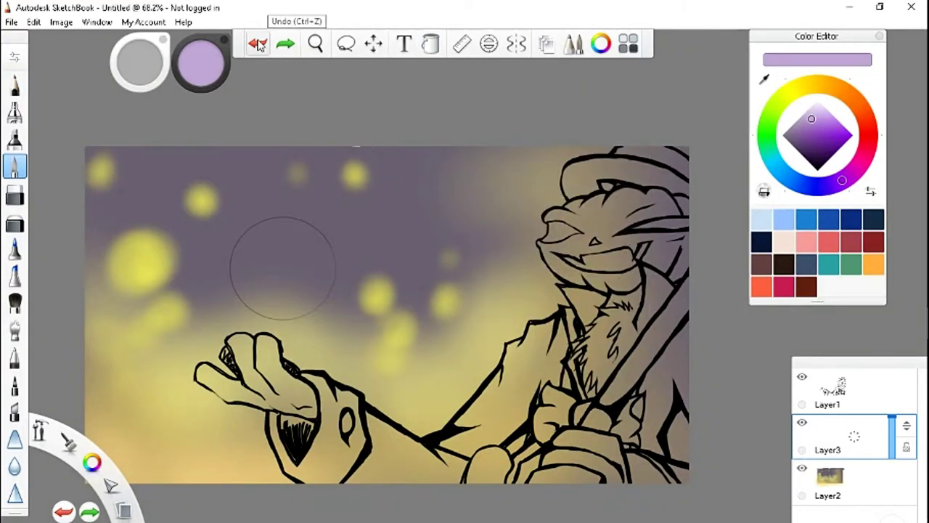
pyautogui.scroll(4, 591, 312)
pyautogui.scroll(2, 591, 311)
pyautogui.hotkey('ctrl', 'y')
pyautogui.scroll(-2, 633, 234)
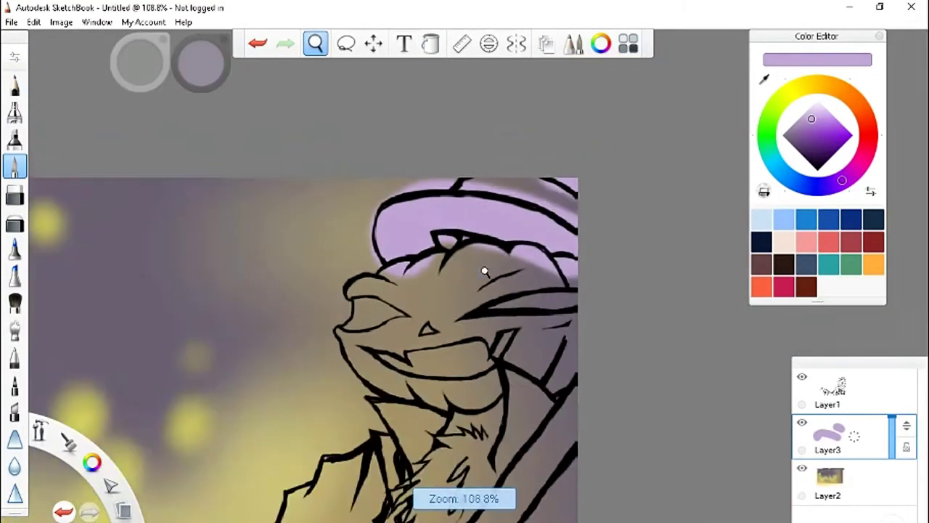
# Step: Airbrush lavender around the character and coat, then undo those strokes
pyautogui.moveTo(573, 291)
pyautogui.mouseDown()
pyautogui.moveTo(597, 246)
pyautogui.moveTo(595, 421)
pyautogui.mouseUp()
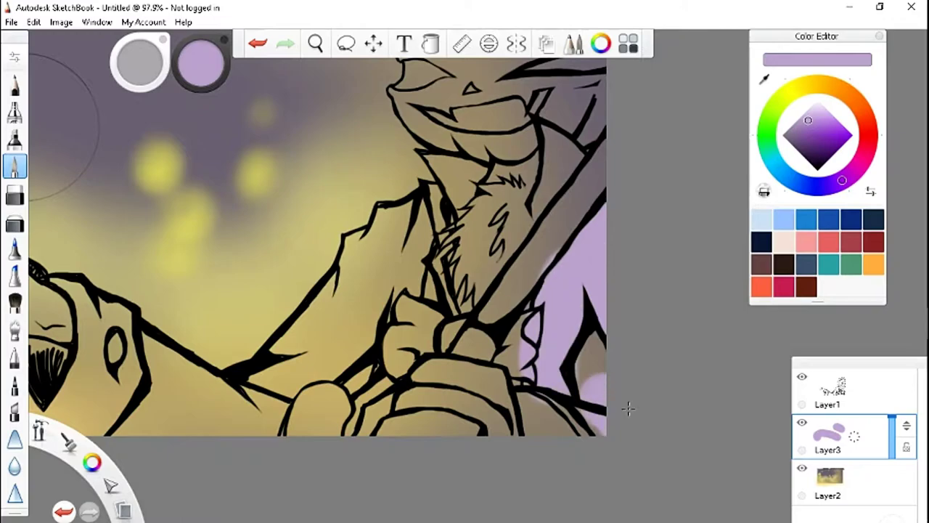
pyautogui.moveTo(421, 203); pyautogui.dragTo(399, 337)
pyautogui.moveTo(276, 428); pyautogui.dragTo(137, 363)
pyautogui.moveTo(436, 326); pyautogui.dragTo(414, 301)
pyautogui.scroll(-3, 566, 436)
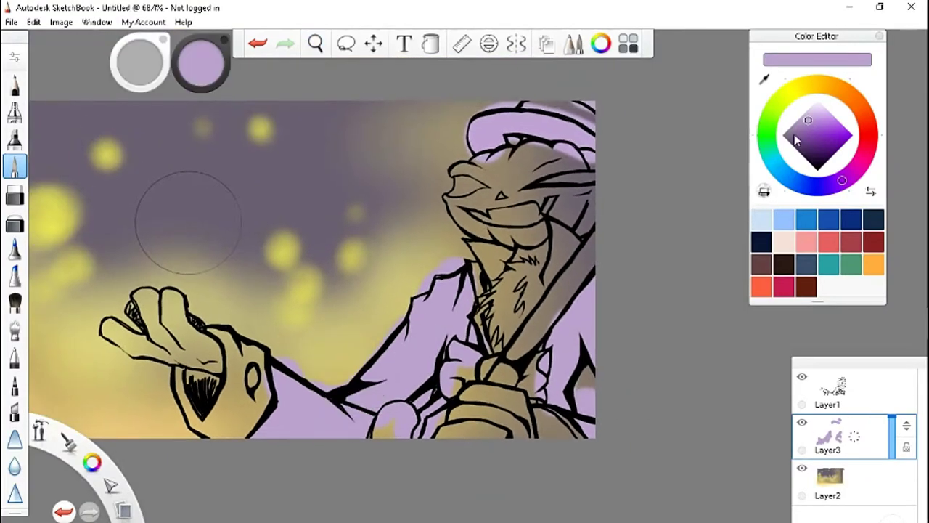
pyautogui.click(788, 133)
pyautogui.hotkey('ctrl', 'z')
pyautogui.hotkey('ctrl', 'z')
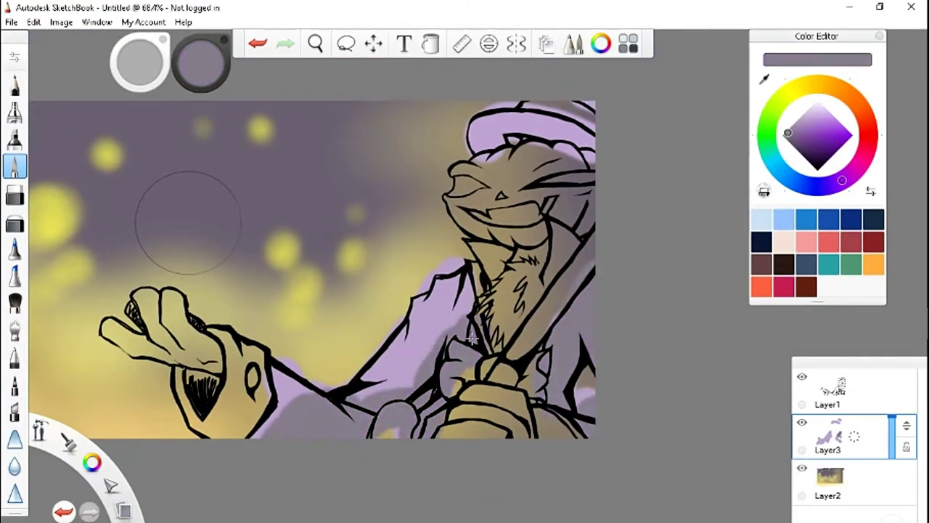
pyautogui.hotkey('ctrl', 'z')
pyautogui.hotkey('ctrl', 'z')
# Step: Airbrush light grey over the outstretched hand's glove
pyautogui.scroll(5, 307, 303)
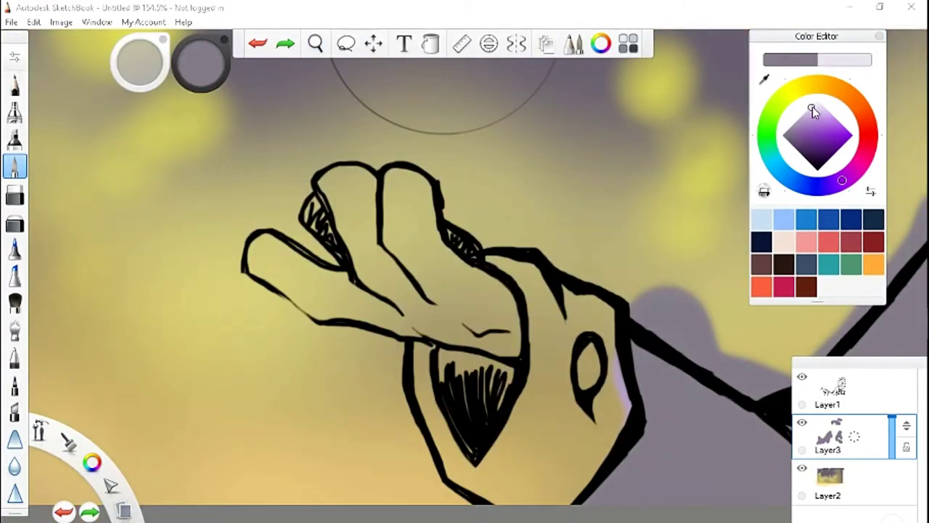
pyautogui.click(797, 150)
pyautogui.click(804, 112)
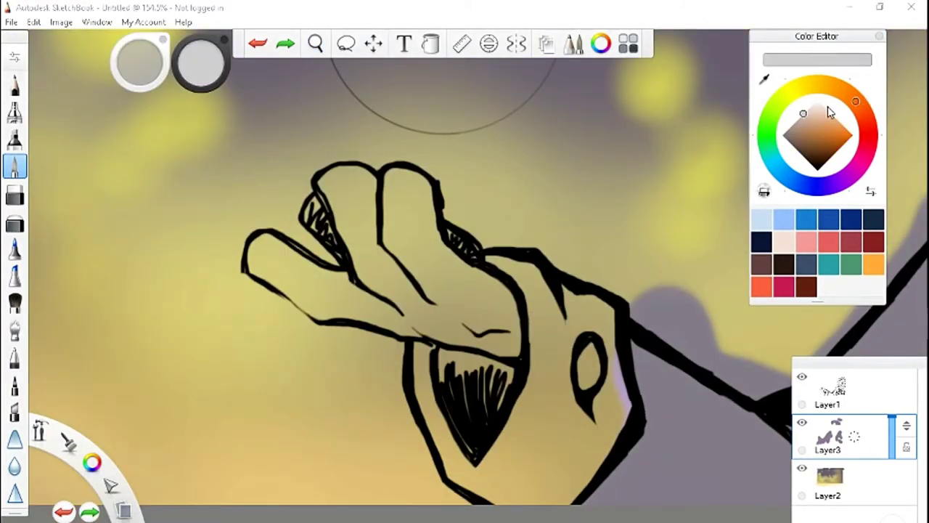
pyautogui.moveTo(603, 290); pyautogui.dragTo(551, 407)
pyautogui.moveTo(523, 377); pyautogui.dragTo(581, 479)
pyautogui.moveTo(501, 312); pyautogui.dragTo(529, 262)
pyautogui.moveTo(436, 471); pyautogui.dragTo(385, 348)
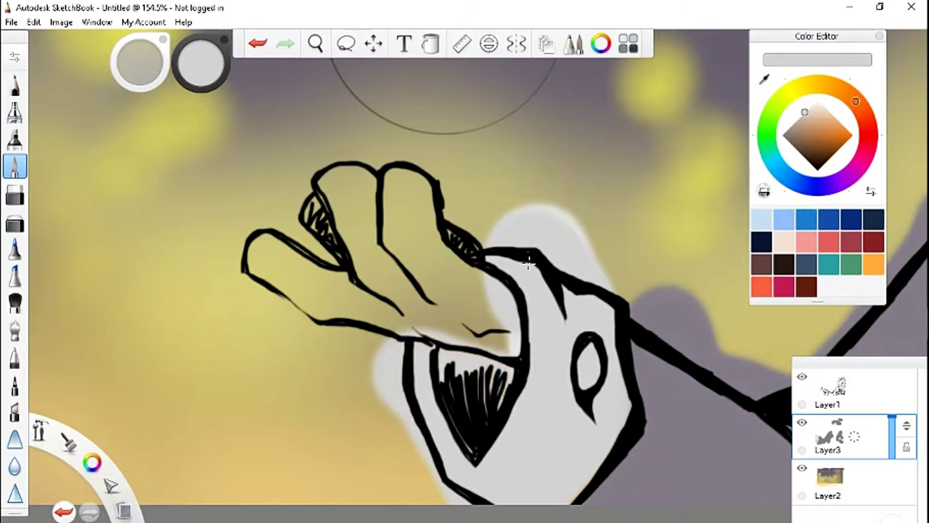
# Step: Erase grey overspill around the glove's edges, fingers and eye shape
pyautogui.press('e')
pyautogui.moveTo(498, 213); pyautogui.dragTo(498, 220)
pyautogui.moveTo(384, 342)
pyautogui.mouseDown()
pyautogui.moveTo(421, 457)
pyautogui.moveTo(508, 320)
pyautogui.mouseUp()
pyautogui.moveTo(501, 275); pyautogui.dragTo(508, 348)
pyautogui.moveTo(588, 385); pyautogui.dragTo(590, 346)
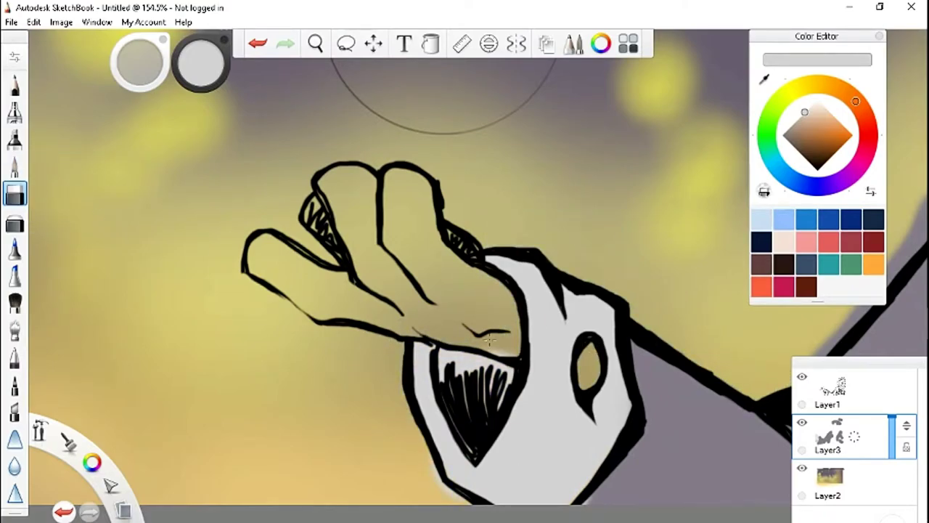
# Step: Erase purple spill off the cane-holding hand and its lower knuckle
pyautogui.moveTo(586, 333); pyautogui.dragTo(393, 330)
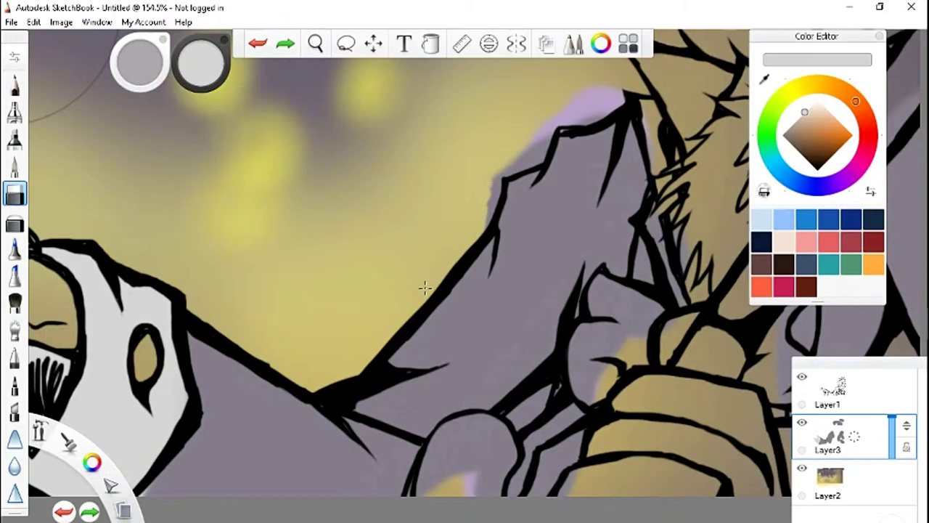
pyautogui.moveTo(492, 221); pyautogui.dragTo(550, 135)
pyautogui.hotkey('ctrl', 'z')
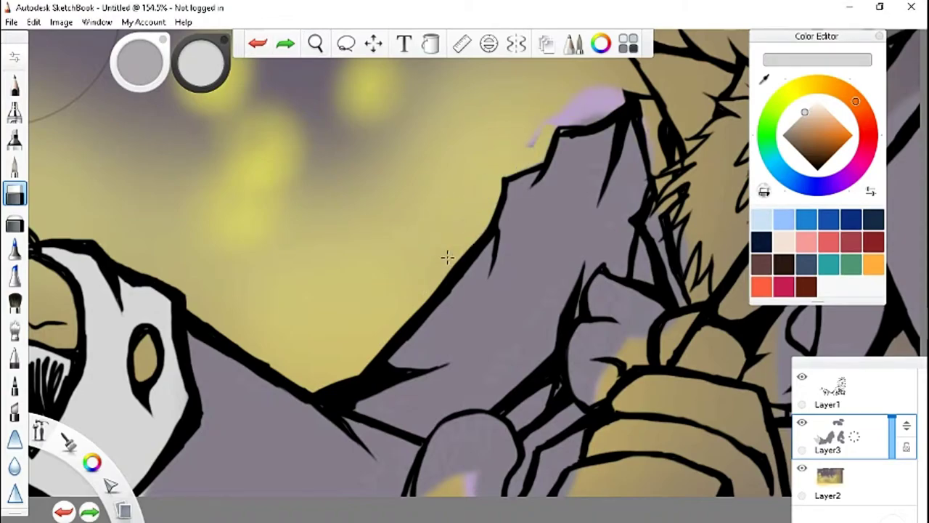
pyautogui.moveTo(696, 265)
pyautogui.mouseDown()
pyautogui.moveTo(603, 341)
pyautogui.moveTo(566, 479)
pyautogui.moveTo(510, 458)
pyautogui.mouseUp()
pyautogui.moveTo(537, 406); pyautogui.dragTo(424, 479)
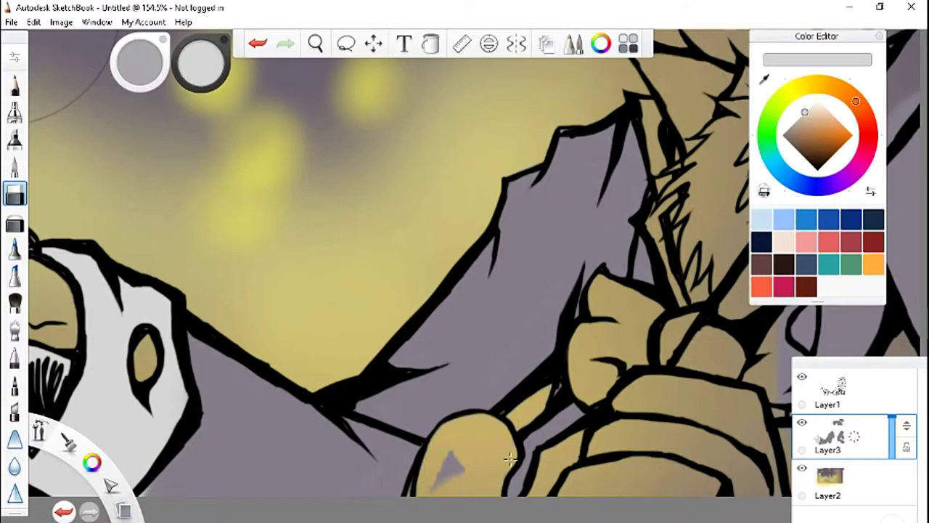
# Step: Eyedrop the purple-grey coat colour and darken the area around the hat
pyautogui.scroll(-2, 472, 465)
pyautogui.moveTo(487, 457); pyautogui.dragTo(358, 455)
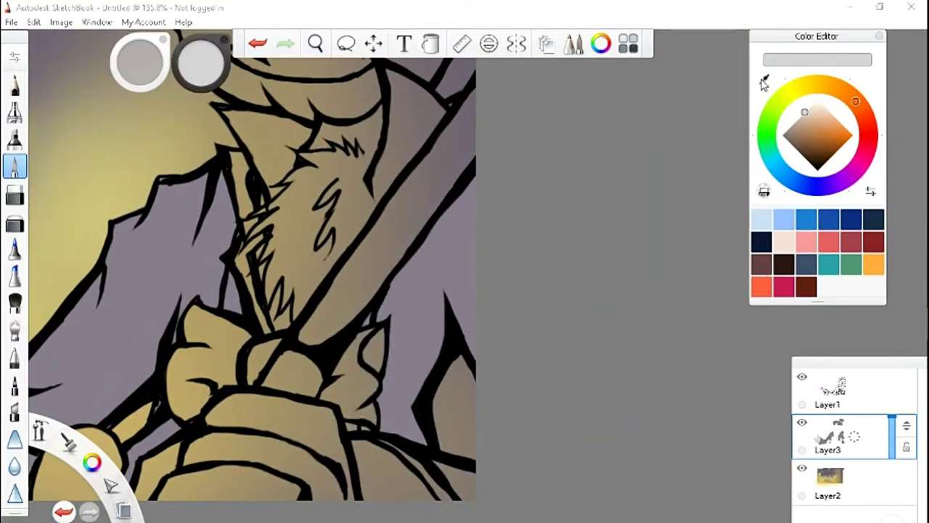
pyautogui.keyDown('alt'); pyautogui.click(346, 357); pyautogui.keyUp('alt')
pyautogui.scroll(-3, 363, 407)
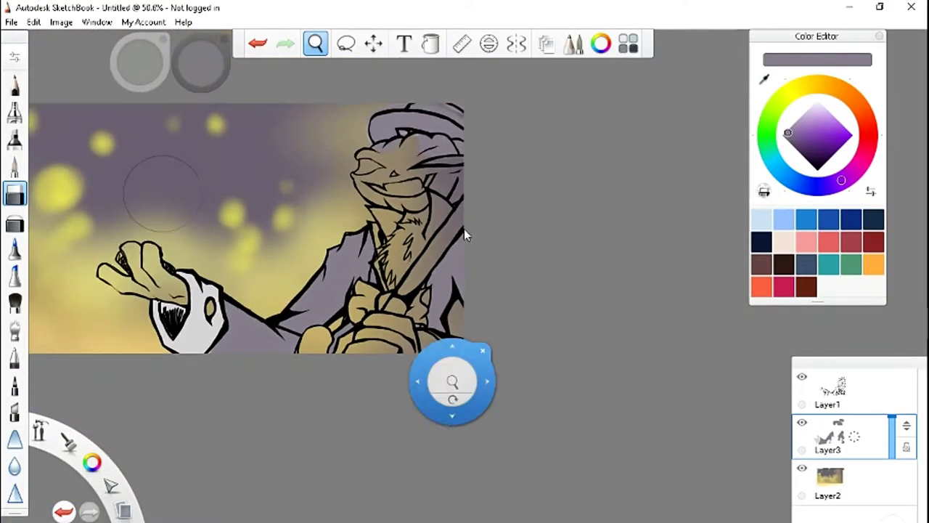
pyautogui.scroll(5, 464, 233)
pyautogui.moveTo(399, 240); pyautogui.dragTo(430, 262)
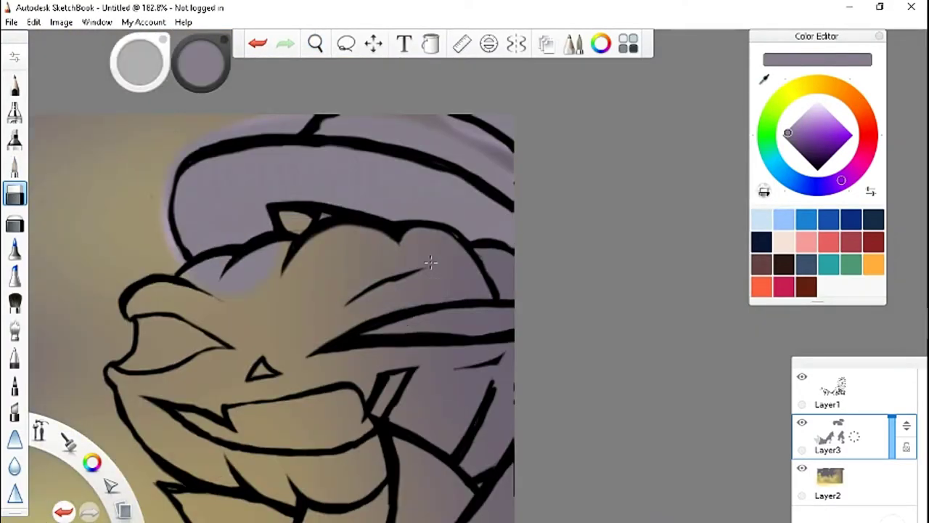
pyautogui.moveTo(430, 261); pyautogui.dragTo(532, 93)
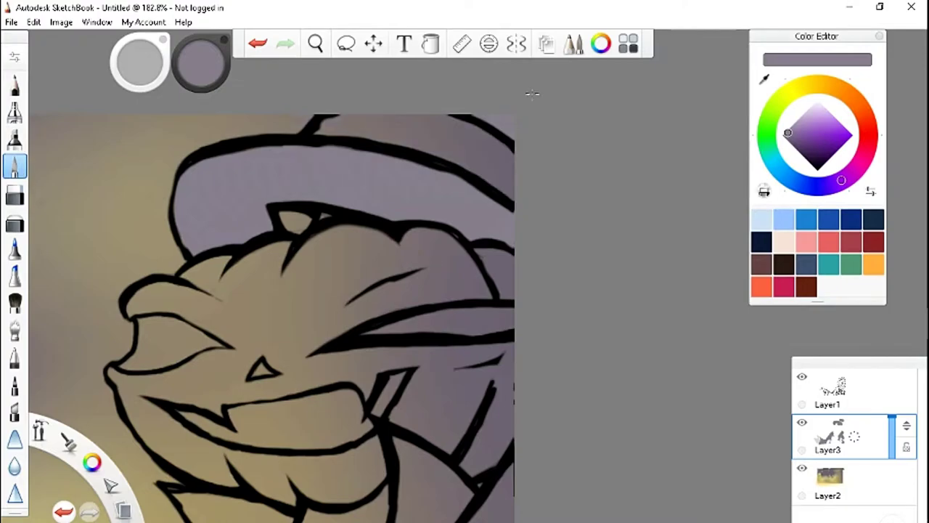
pyautogui.click(761, 218)
pyautogui.click(297, 311)
# Step: Airbrush a soft white fill over the face on Layer3
pyautogui.hotkey('ctrl', 'z')
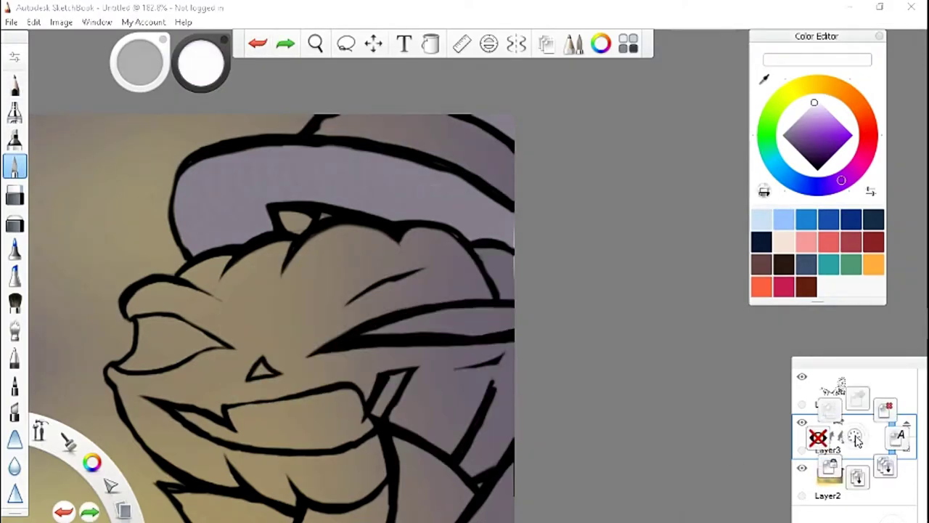
pyautogui.moveTo(842, 435); pyautogui.dragTo(856, 479)
pyautogui.moveTo(479, 276); pyautogui.dragTo(131, 378)
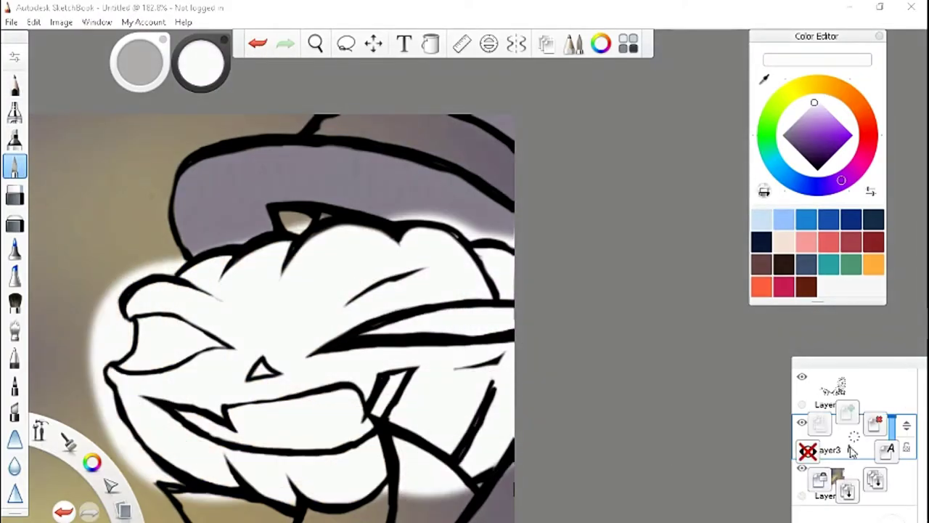
pyautogui.moveTo(871, 486); pyautogui.dragTo(853, 436)
# Step: Erase the white glow spilling above and below the face outline
pyautogui.click(14, 192)
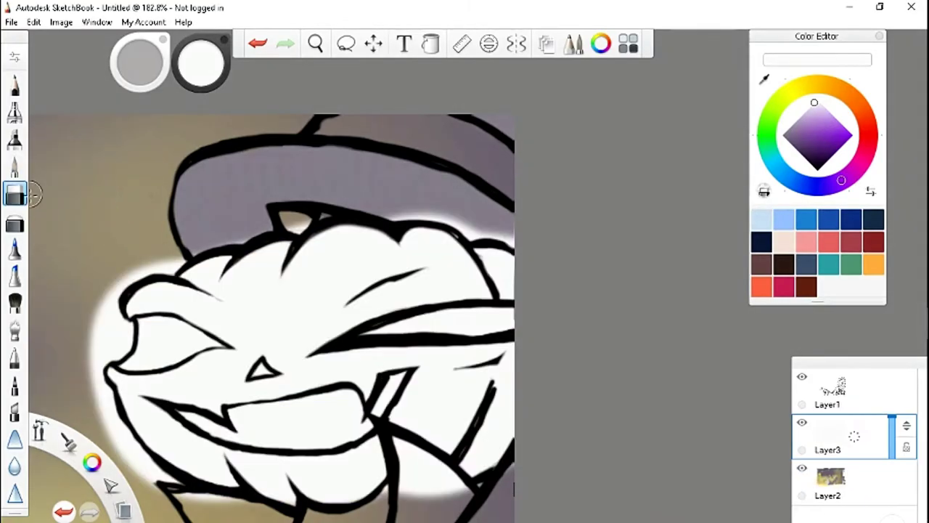
pyautogui.moveTo(385, 221); pyautogui.dragTo(466, 240)
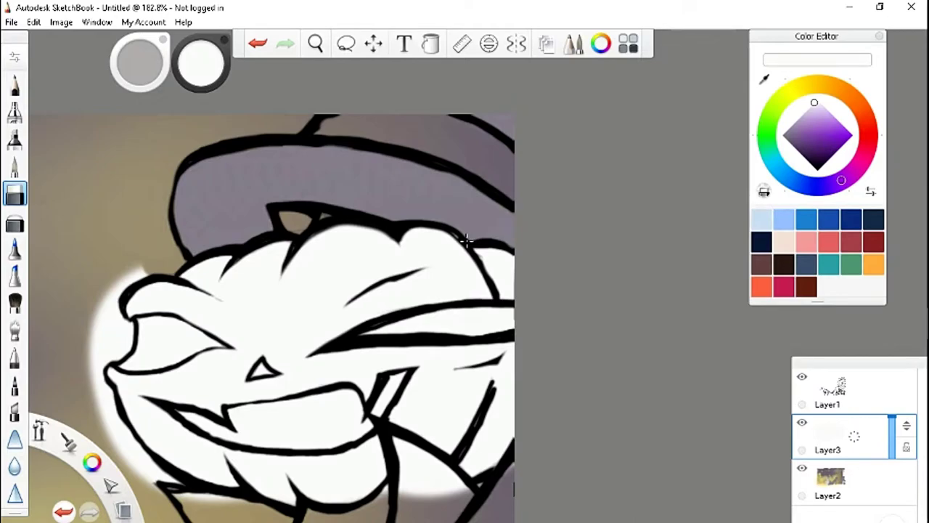
pyautogui.moveTo(466, 240)
pyautogui.mouseDown()
pyautogui.moveTo(373, 332)
pyautogui.moveTo(280, 138)
pyautogui.mouseUp()
pyautogui.moveTo(255, 308)
pyautogui.mouseDown()
pyautogui.moveTo(332, 383)
pyautogui.moveTo(545, 333)
pyautogui.moveTo(646, 363)
pyautogui.mouseUp()
pyautogui.moveTo(588, 207); pyautogui.dragTo(646, 207)
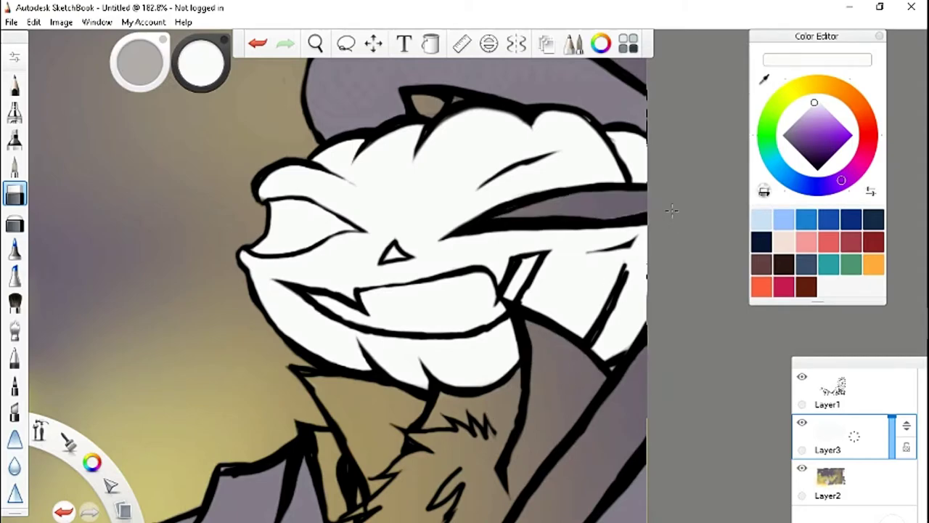
# Step: Clear the white from inside the eye, the nose triangle and the mouth
pyautogui.moveTo(400, 207); pyautogui.dragTo(460, 207)
pyautogui.moveTo(360, 167)
pyautogui.mouseDown()
pyautogui.moveTo(305, 218)
pyautogui.moveTo(239, 258)
pyautogui.mouseUp()
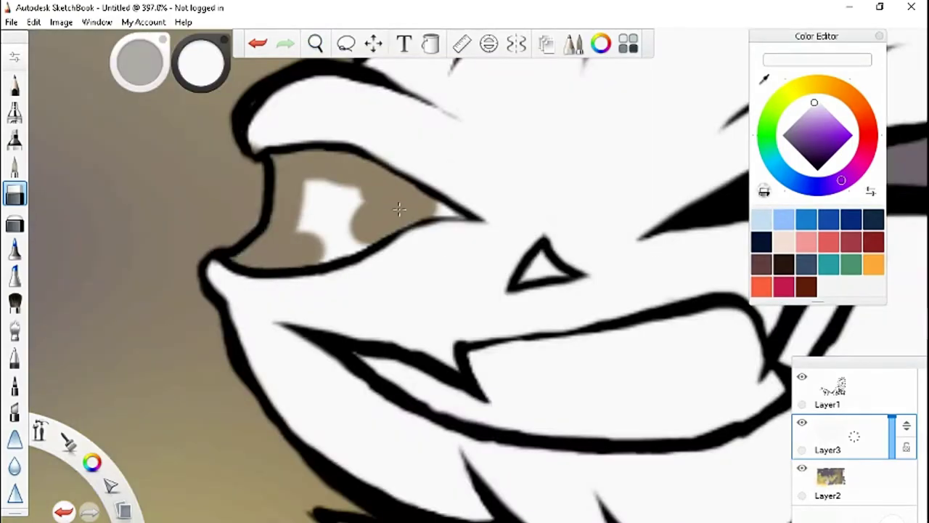
pyautogui.moveTo(399, 209); pyautogui.dragTo(313, 232)
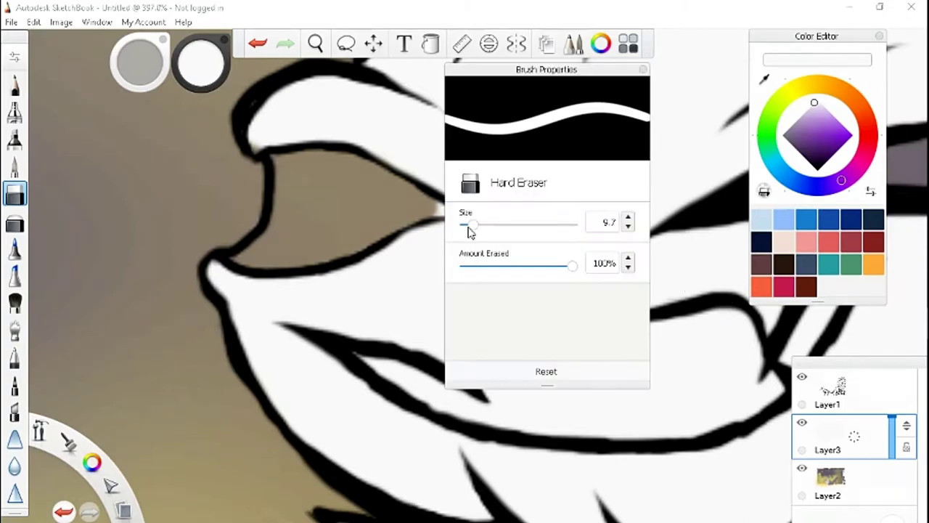
pyautogui.moveTo(435, 211); pyautogui.dragTo(463, 217)
pyautogui.moveTo(524, 277); pyautogui.dragTo(539, 257)
pyautogui.moveTo(399, 374)
pyautogui.mouseDown()
pyautogui.moveTo(479, 406)
pyautogui.moveTo(559, 348)
pyautogui.mouseUp()
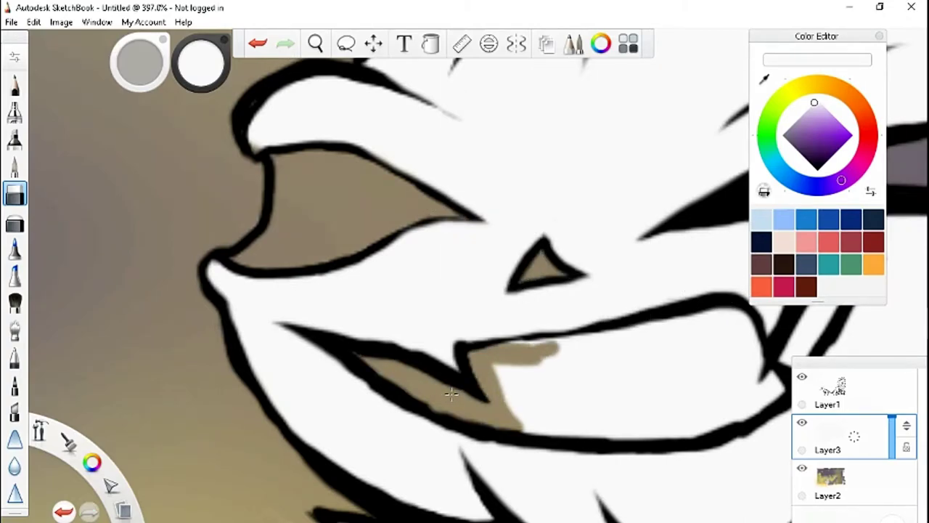
pyautogui.moveTo(501, 384)
pyautogui.mouseDown()
pyautogui.moveTo(631, 428)
pyautogui.moveTo(726, 333)
pyautogui.mouseUp()
pyautogui.moveTo(451, 393)
pyautogui.mouseDown()
pyautogui.moveTo(726, 421)
pyautogui.moveTo(769, 377)
pyautogui.moveTo(630, 354)
pyautogui.moveTo(550, 209)
pyautogui.moveTo(351, 207)
pyautogui.moveTo(498, 283)
pyautogui.mouseUp()
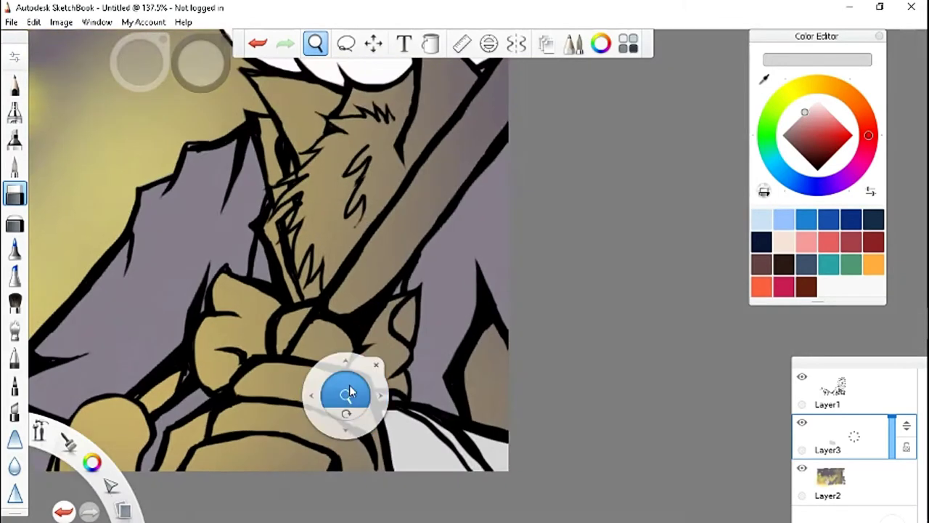
# Step: Paint the hat band and bow tie in a muted coral red
pyautogui.moveTo(348, 390); pyautogui.dragTo(460, 342)
pyautogui.click(835, 128)
pyautogui.moveTo(835, 128); pyautogui.dragTo(820, 127)
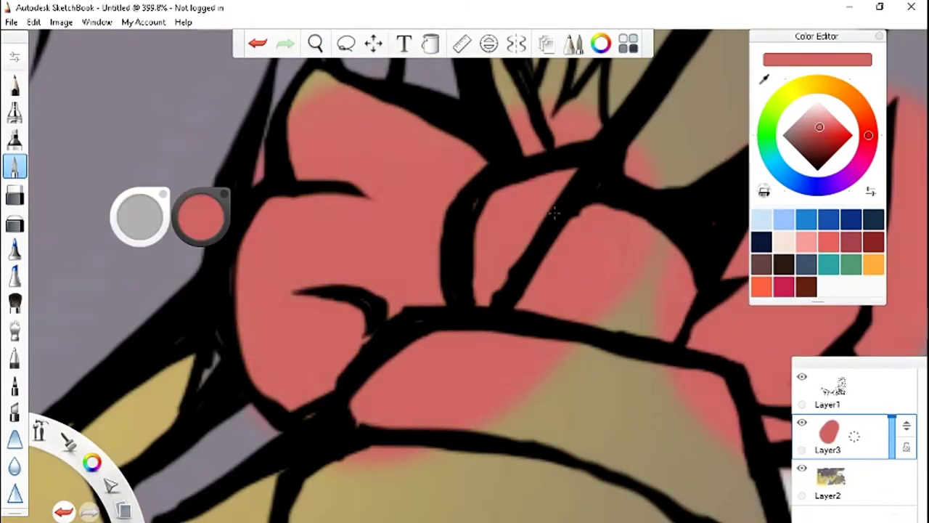
pyautogui.click(315, 43)
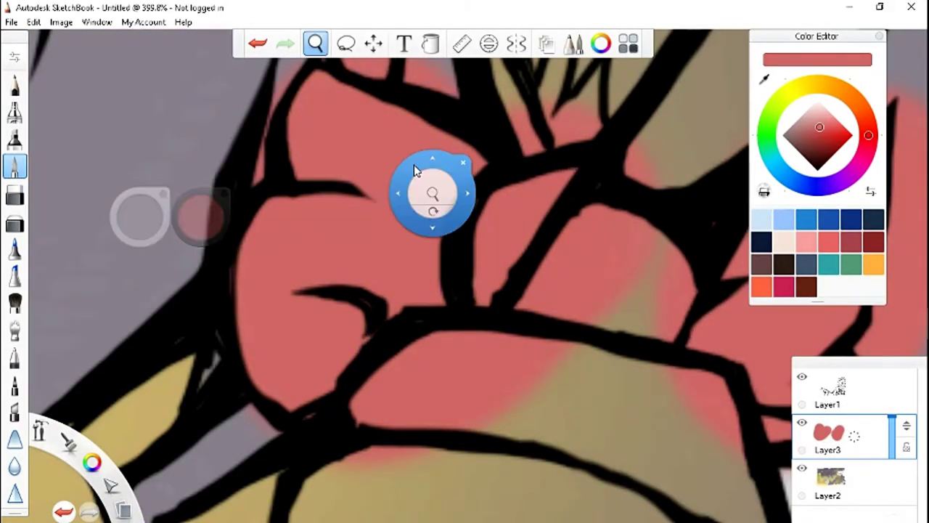
pyautogui.moveTo(431, 190)
pyautogui.mouseDown()
pyautogui.moveTo(521, 234)
pyautogui.moveTo(223, 283)
pyautogui.mouseUp()
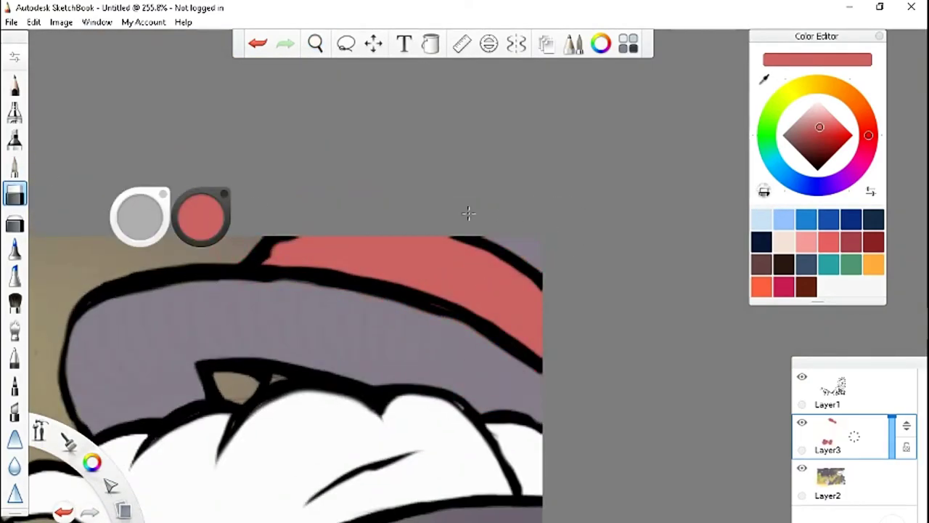
pyautogui.moveTo(332, 136); pyautogui.dragTo(268, 261)
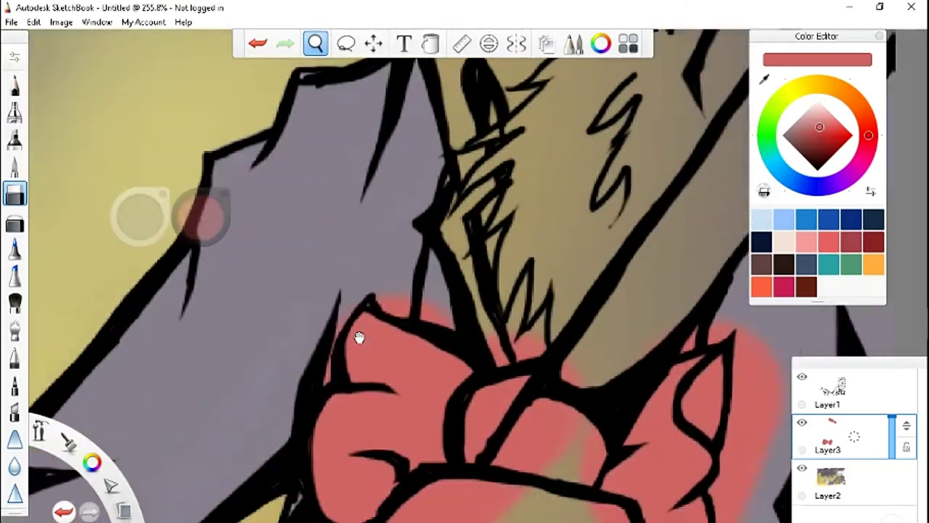
# Step: Erase the red overspill behind the bow centre and below the bow
pyautogui.moveTo(559, 214)
pyautogui.mouseDown()
pyautogui.moveTo(471, 356)
pyautogui.moveTo(356, 421)
pyautogui.mouseUp()
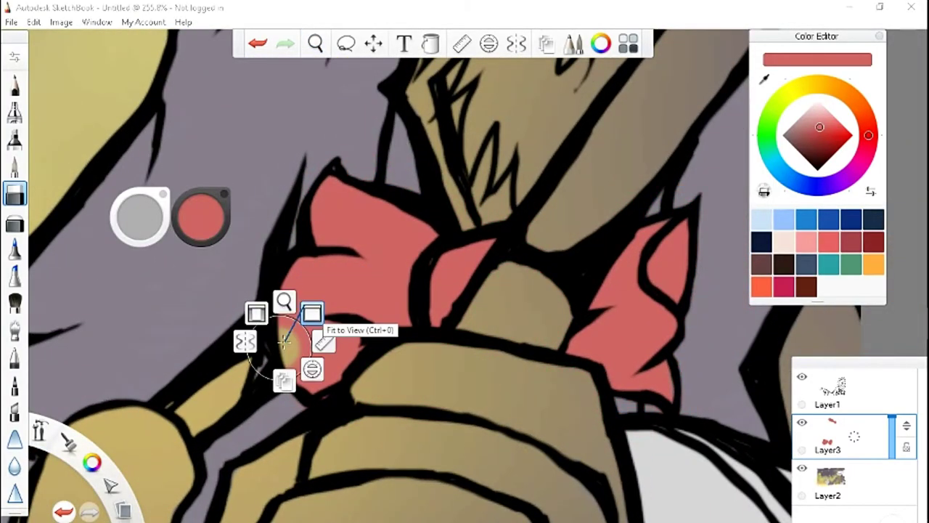
pyautogui.moveTo(284, 304); pyautogui.dragTo(16, 167)
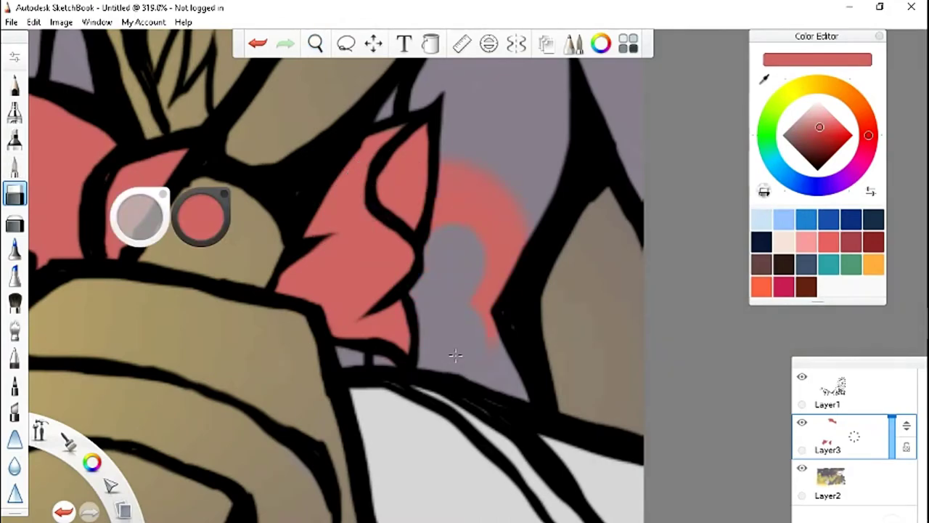
pyautogui.moveTo(415, 239); pyautogui.dragTo(488, 335)
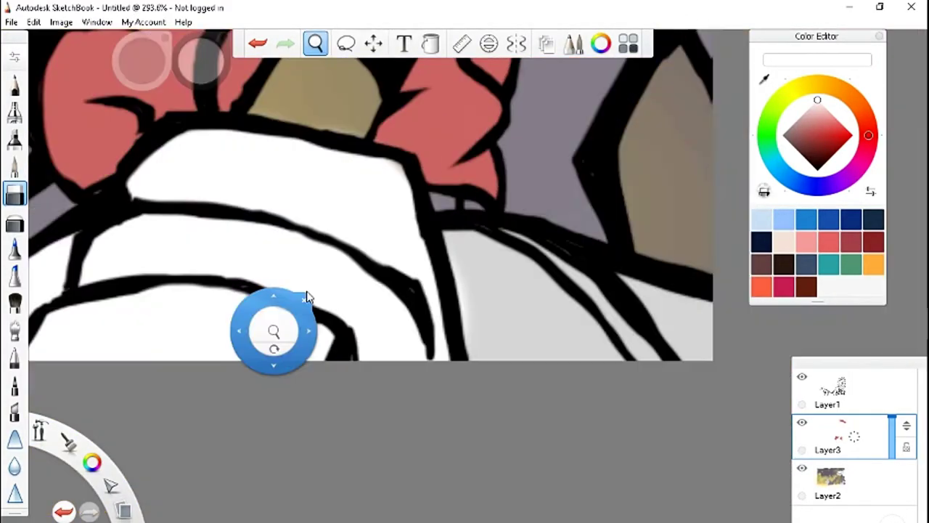
pyautogui.click(470, 405)
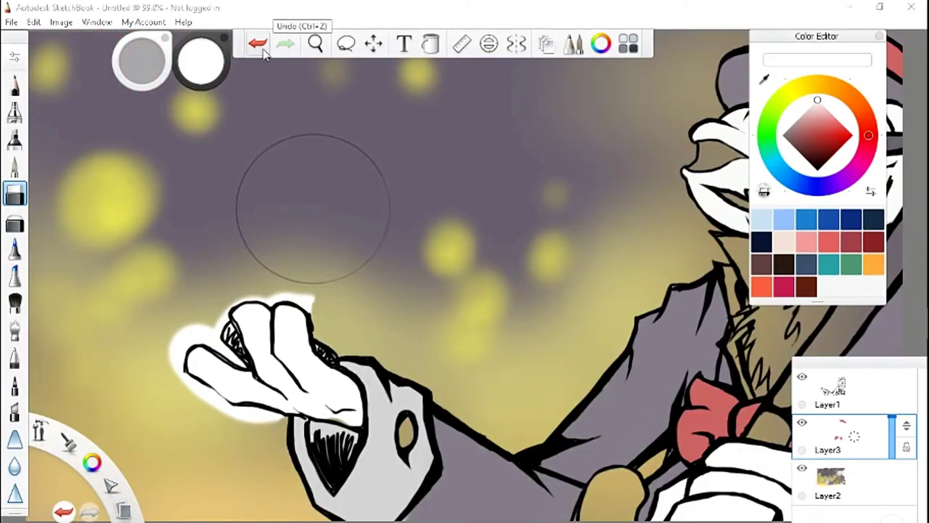
# Step: Undo the white glow around the raised hand and zoom in on the glove
pyautogui.click(257, 43)
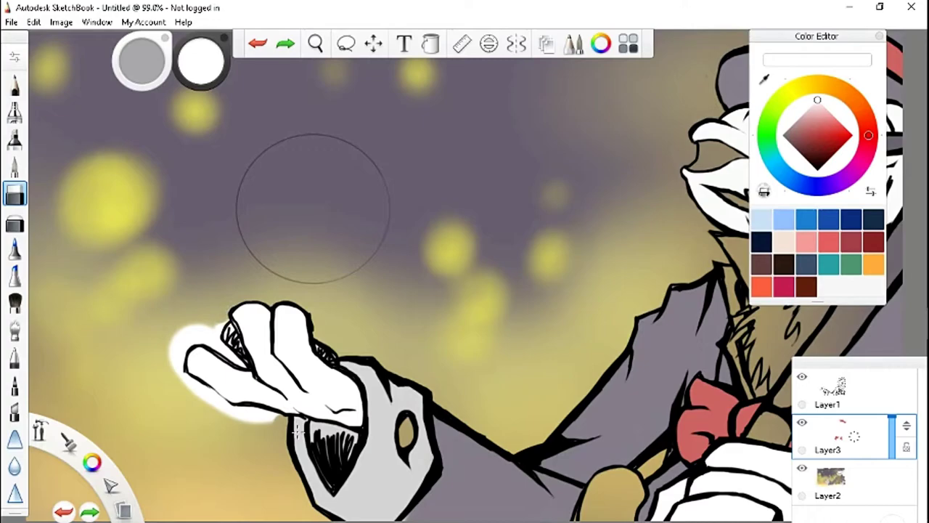
pyautogui.hotkey('ctrl', 'y')
pyautogui.scroll(3, 257, 421)
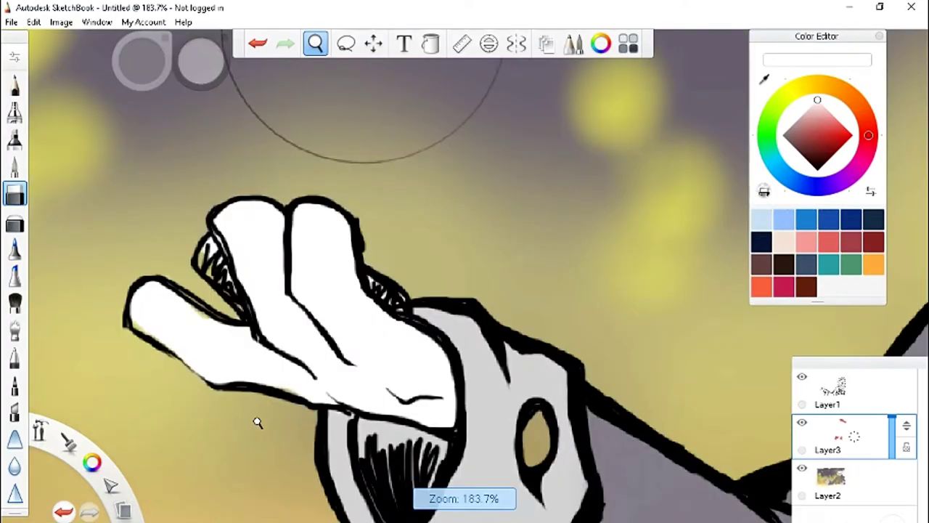
pyautogui.scroll(2, 257, 421)
pyautogui.moveTo(498, 221); pyautogui.dragTo(476, 232)
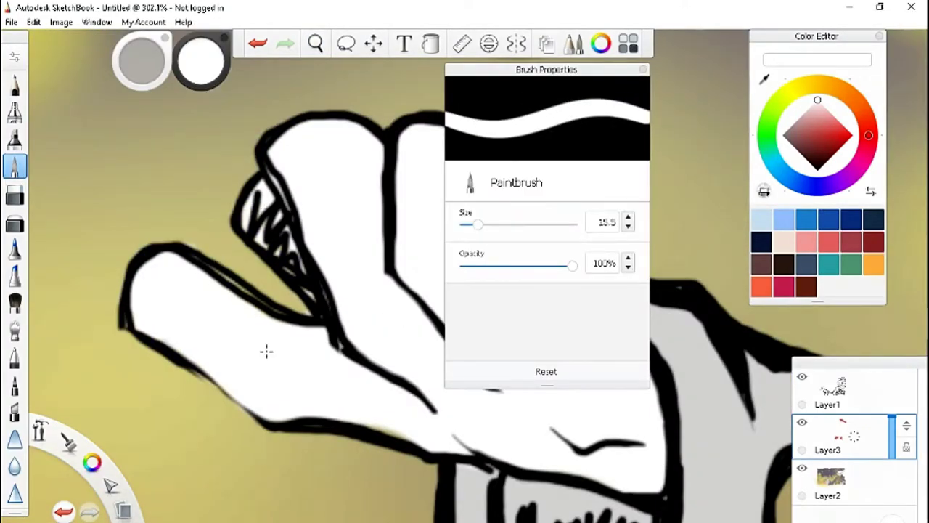
# Step: Move the view to the beard, trying and undoing a white paint stroke there
pyautogui.click(266, 351)
pyautogui.press('e')
pyautogui.press('space')
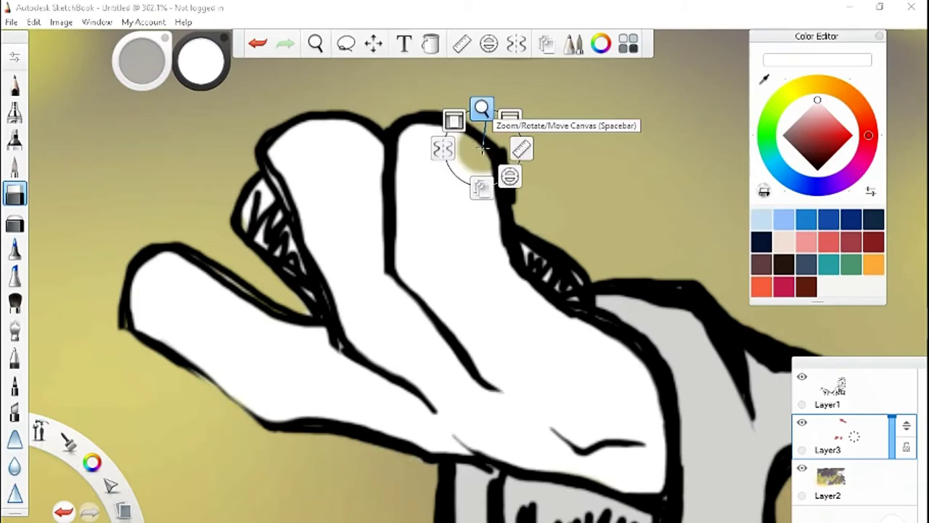
pyautogui.moveTo(481, 145); pyautogui.dragTo(431, 296)
pyautogui.moveTo(452, 384); pyautogui.dragTo(435, 406)
pyautogui.click(14, 170)
pyautogui.moveTo(501, 196); pyautogui.dragTo(436, 268)
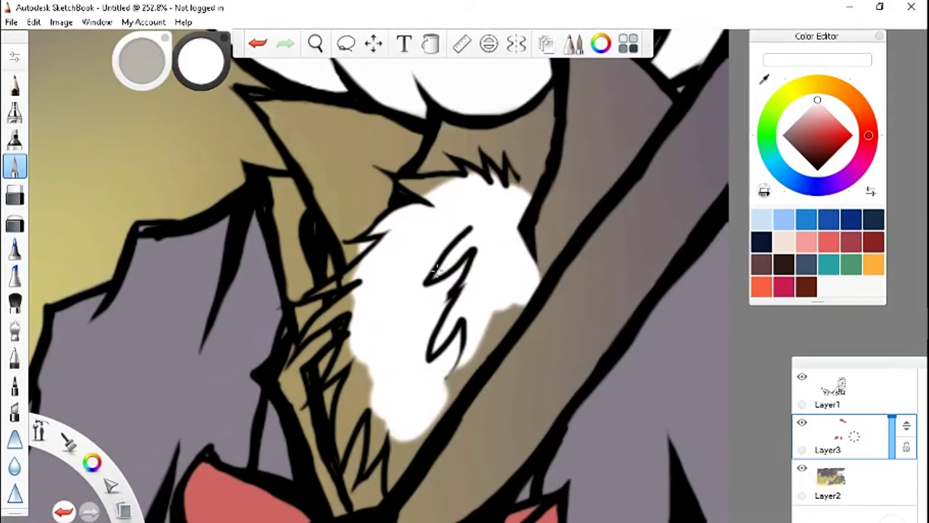
pyautogui.hotkey('ctrl', 'z')
# Step: Erase a stray beard line with the Hard Eraser, then dab greyish purple nearby
pyautogui.doubleClick(15, 193)
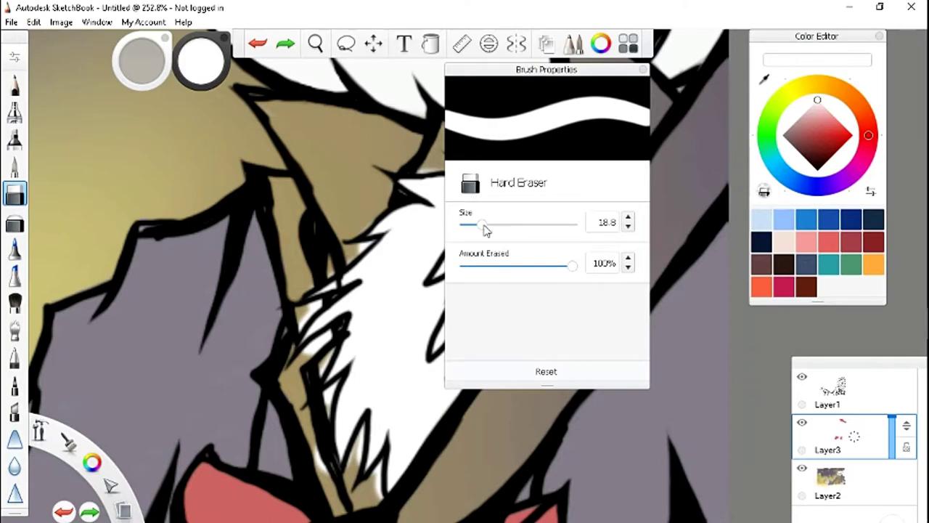
pyautogui.moveTo(407, 180); pyautogui.dragTo(457, 158)
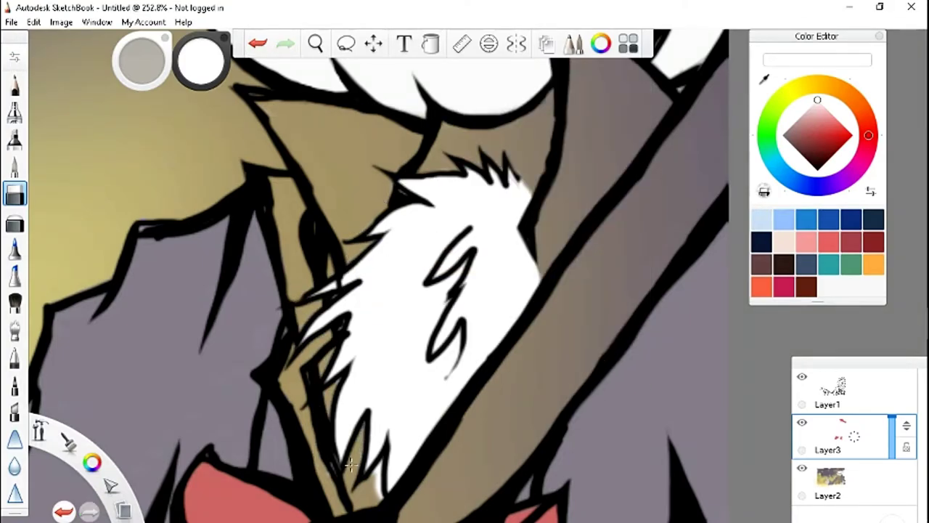
pyautogui.press('e')
pyautogui.keyDown('alt'); pyautogui.click(684, 150); pyautogui.keyUp('alt')
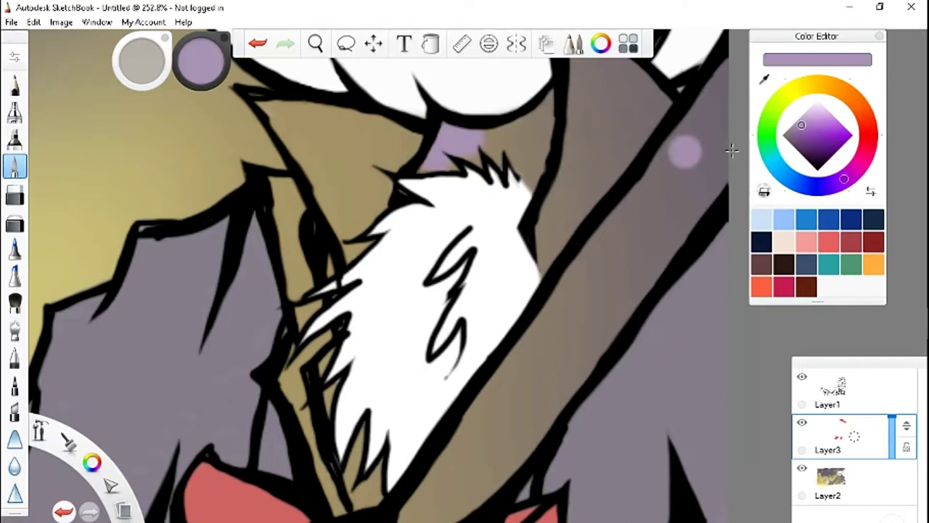
pyautogui.moveTo(450, 145); pyautogui.dragTo(514, 142)
# Step: Undo a small change and add a light stroke near the beard
pyautogui.scroll(-5, 514, 142)
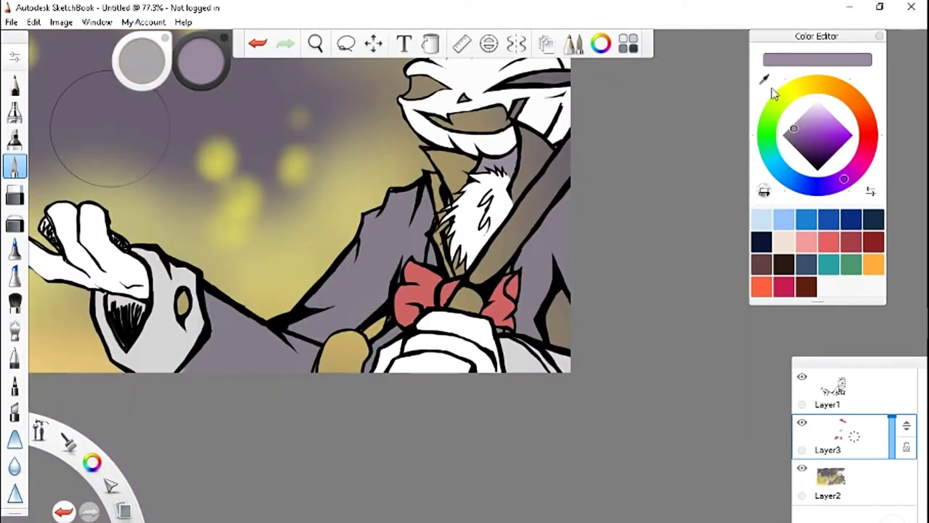
pyautogui.press('e')
pyautogui.scroll(5, 487, 268)
pyautogui.hotkey('ctrl', 'z')
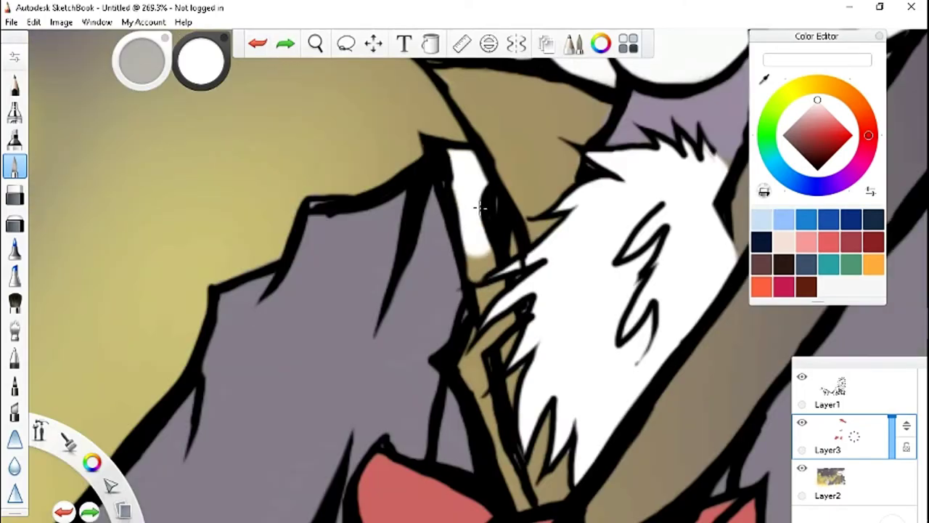
pyautogui.moveTo(480, 209); pyautogui.dragTo(500, 435)
pyautogui.scroll(-2, 488, 438)
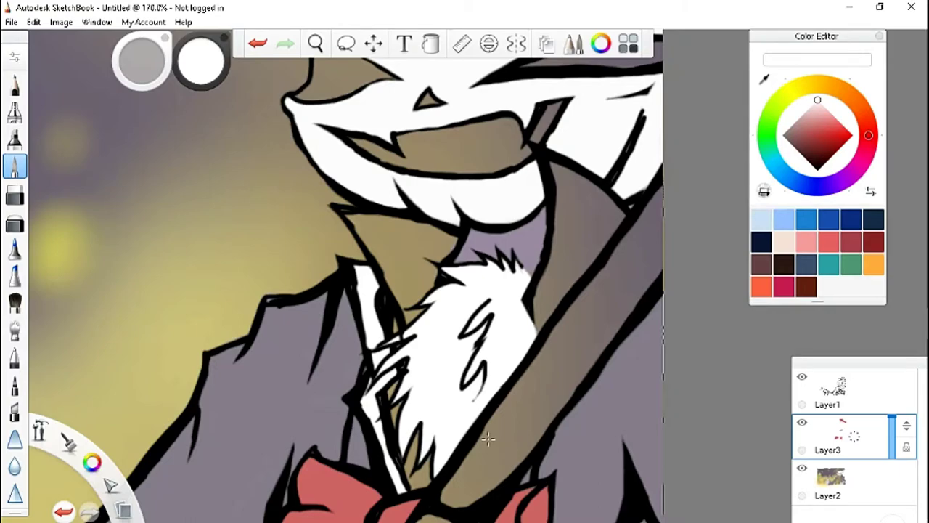
pyautogui.press('e')
pyautogui.scroll(2, 533, 412)
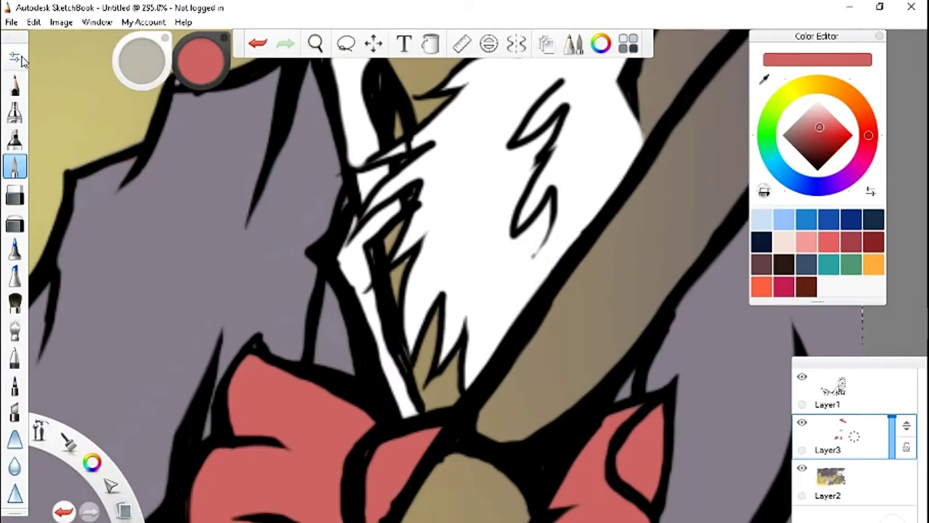
# Step: Set the brush size to 5.0 and paint dark red strokes under the beard
pyautogui.hotkey('ctrl', 'alt', 'b')
pyautogui.click(470, 224)
pyautogui.moveTo(428, 347); pyautogui.dragTo(422, 379)
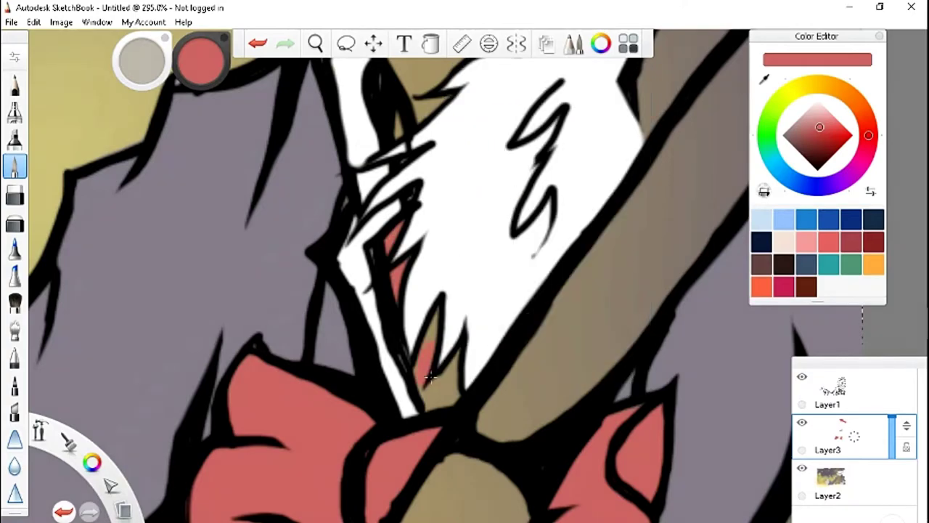
pyautogui.moveTo(432, 323)
pyautogui.mouseDown()
pyautogui.moveTo(425, 399)
pyautogui.moveTo(450, 396)
pyautogui.moveTo(447, 403)
pyautogui.mouseUp()
pyautogui.keyDown('alt'); pyautogui.click(436, 378); pyautogui.keyUp('alt')
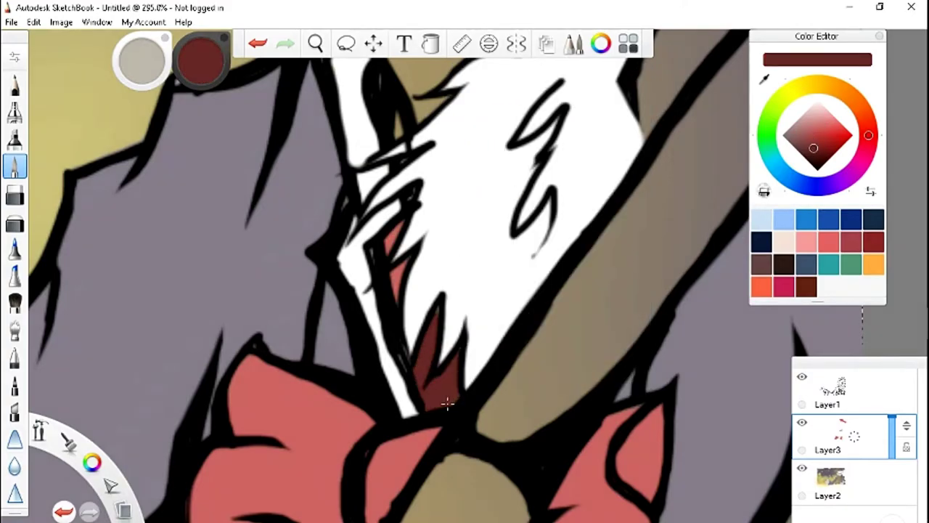
# Step: Fill the whole cane with a near-black dark grey
pyautogui.press('space')
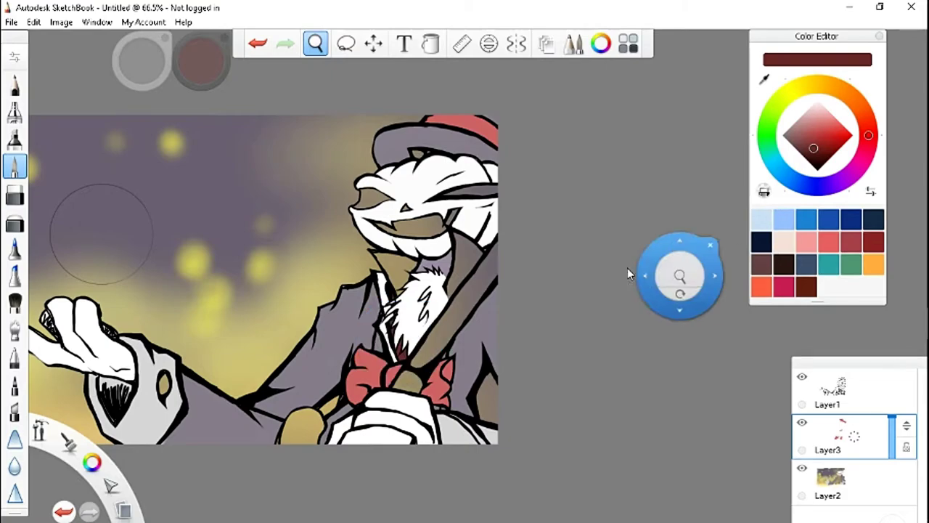
pyautogui.moveTo(627, 267); pyautogui.dragTo(331, 400)
pyautogui.click(855, 172)
pyautogui.moveTo(790, 135); pyautogui.dragTo(788, 141)
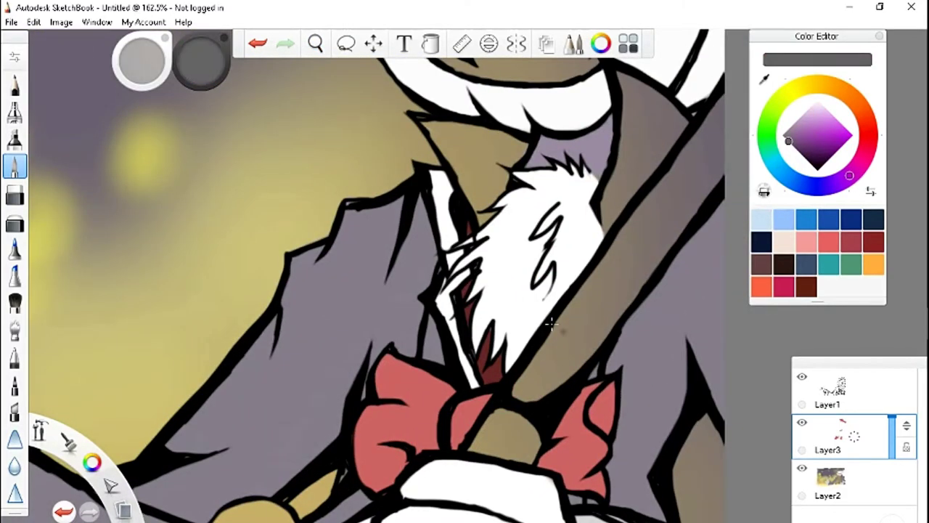
pyautogui.click(259, 45)
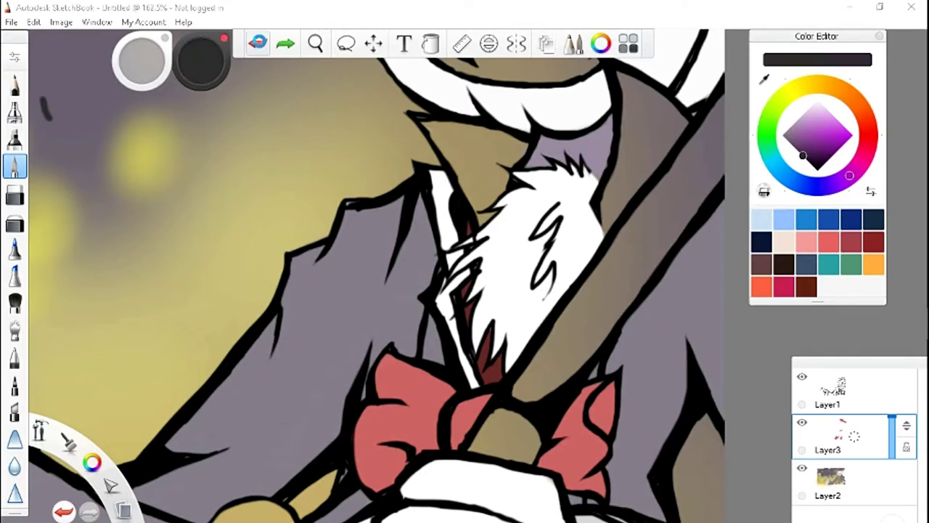
pyautogui.moveTo(646, 242)
pyautogui.mouseDown()
pyautogui.moveTo(604, 299)
pyautogui.moveTo(682, 167)
pyautogui.mouseUp()
pyautogui.moveTo(718, 102); pyautogui.dragTo(551, 385)
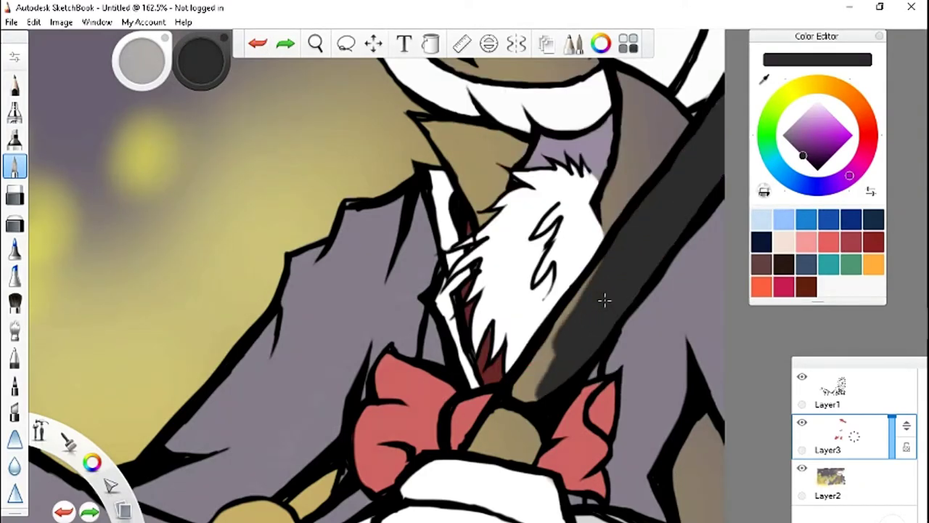
pyautogui.moveTo(573, 305); pyautogui.dragTo(515, 399)
pyautogui.moveTo(602, 261); pyautogui.dragTo(544, 341)
# Step: Paint the cane's round top yellow, undoing a misplaced yellow dab by the bow tie
pyautogui.click(796, 89)
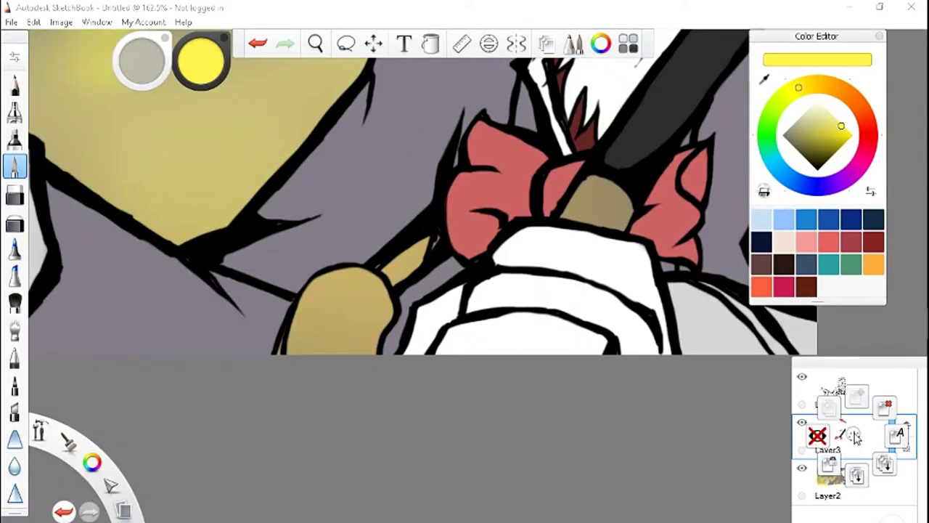
pyautogui.moveTo(632, 225); pyautogui.dragTo(650, 240)
pyautogui.click(257, 44)
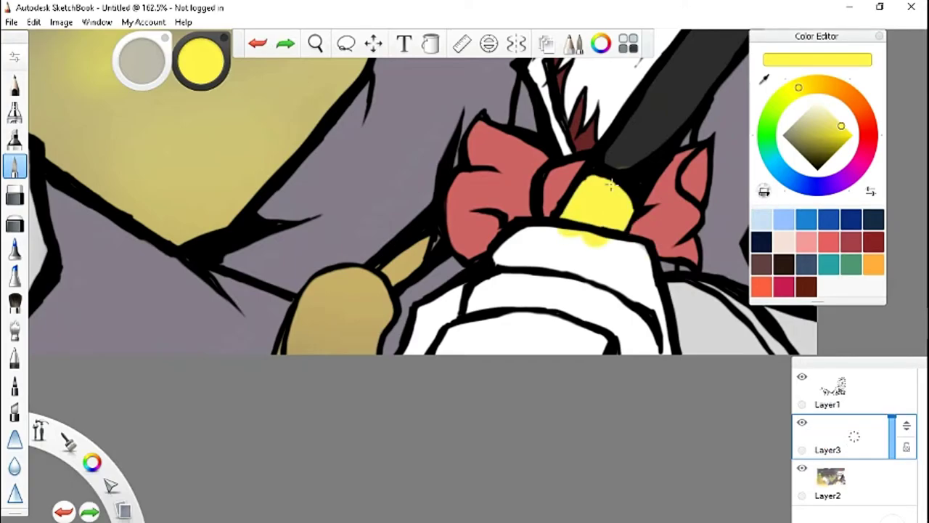
pyautogui.moveTo(341, 297); pyautogui.dragTo(330, 381)
pyautogui.hscroll(-5, 528, 282)
pyautogui.scroll(3, 528, 282)
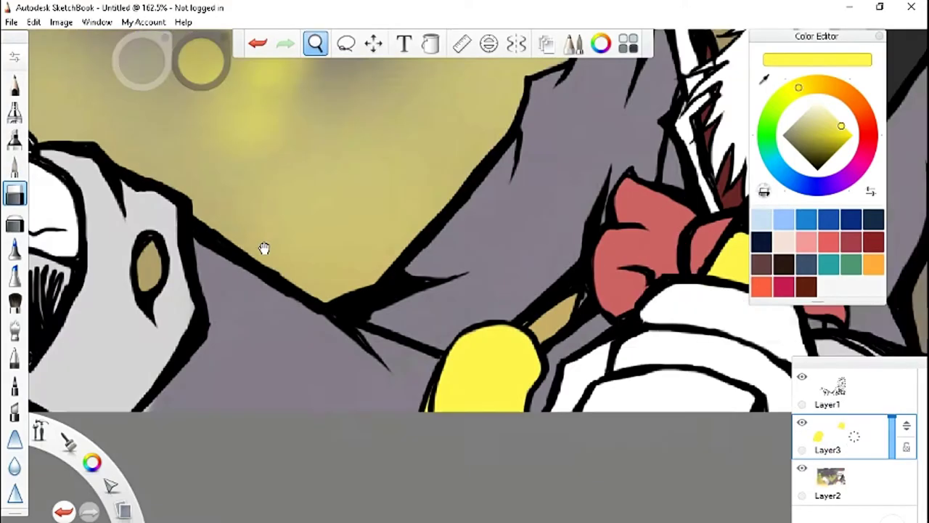
# Step: Switch brushes, reduce the size to about 4, and try grey and lavender tones
pyautogui.click(14, 165)
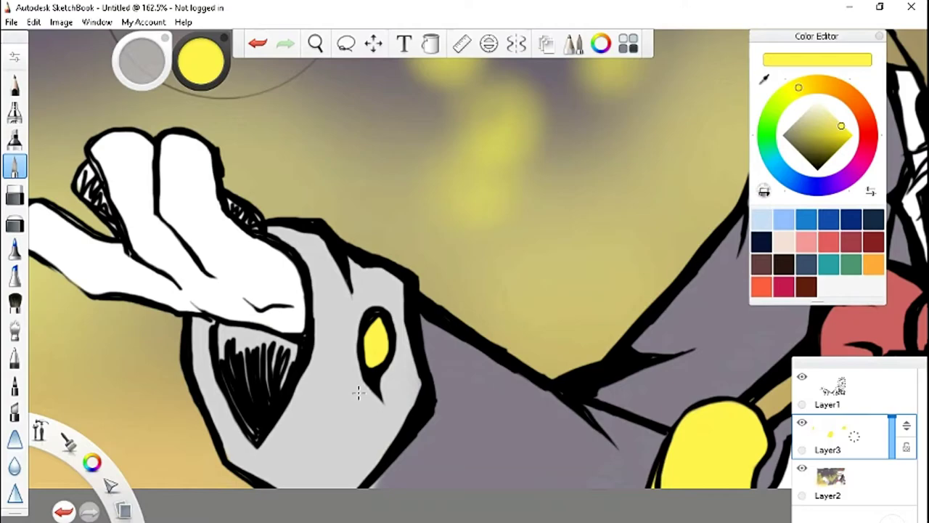
pyautogui.press('space')
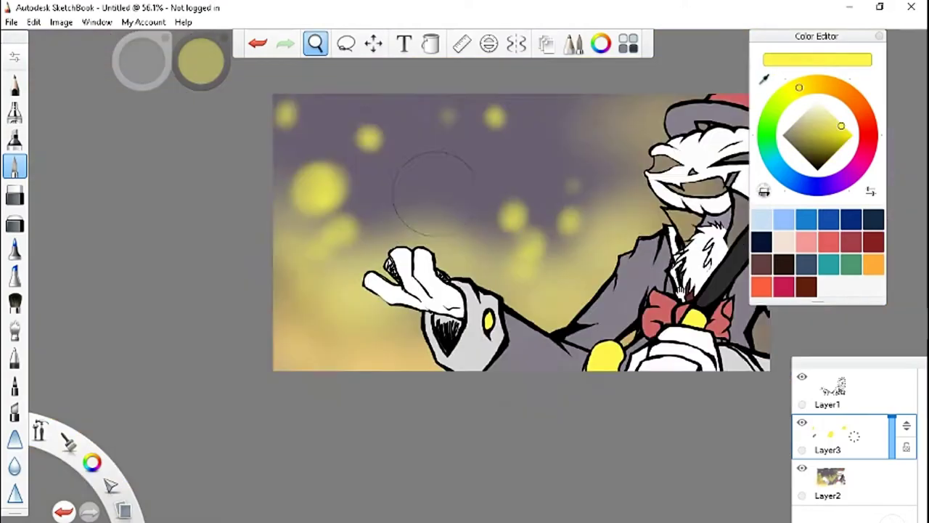
pyautogui.moveTo(425, 186)
pyautogui.mouseDown()
pyautogui.moveTo(557, 348)
pyautogui.moveTo(571, 259)
pyautogui.mouseUp()
pyautogui.keyDown('alt'); pyautogui.click(570, 259); pyautogui.keyUp('alt')
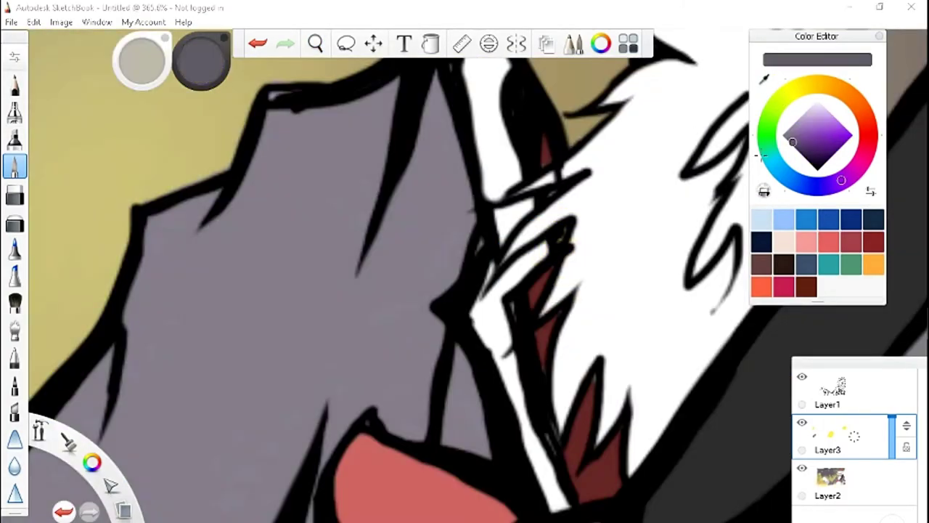
pyautogui.hotkey('ctrl', 'b')
pyautogui.moveTo(512, 222); pyautogui.dragTo(465, 223)
pyautogui.hotkey('ctrl', 'b')
pyautogui.keyDown('alt'); pyautogui.click(529, 309); pyautogui.keyUp('alt')
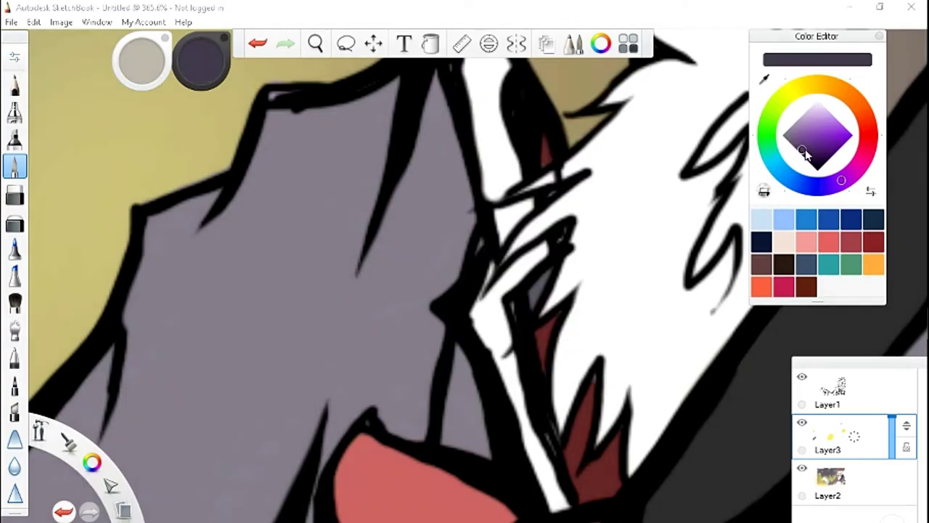
pyautogui.press('space')
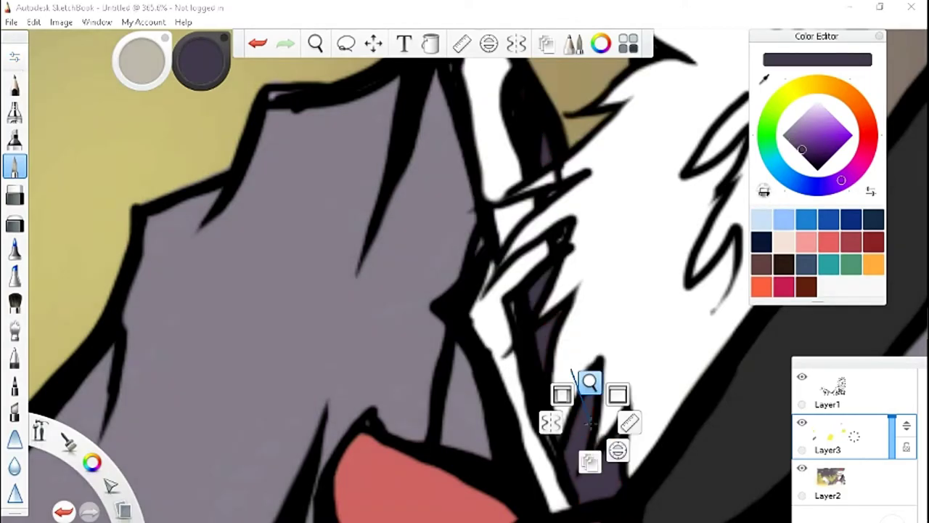
pyautogui.moveTo(589, 383); pyautogui.dragTo(512, 466)
pyautogui.click(815, 110)
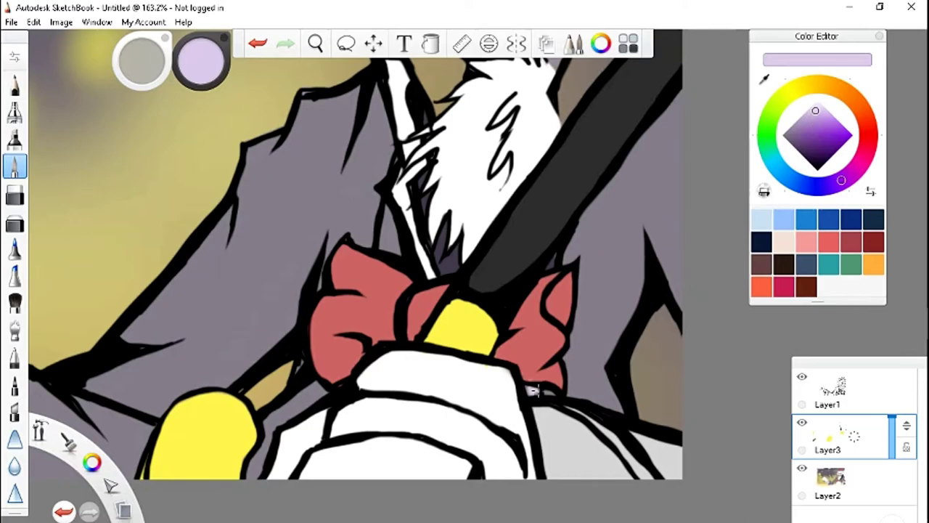
pyautogui.hotkey('ctrl', 'z')
# Step: Paint the strap beside the face and the grinning mouth near-black
pyautogui.moveTo(573, 290); pyautogui.dragTo(481, 224)
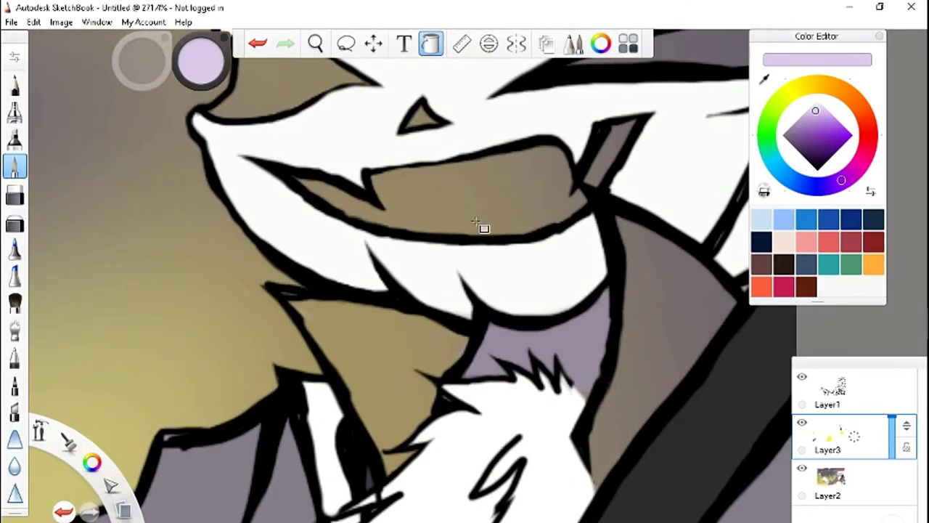
pyautogui.click(798, 145)
pyautogui.moveTo(617, 131)
pyautogui.mouseDown()
pyautogui.moveTo(595, 178)
pyautogui.moveTo(604, 167)
pyautogui.mouseUp()
pyautogui.click(804, 156)
pyautogui.moveTo(392, 189)
pyautogui.mouseDown()
pyautogui.moveTo(487, 177)
pyautogui.moveTo(436, 218)
pyautogui.moveTo(488, 194)
pyautogui.moveTo(519, 269)
pyautogui.mouseUp()
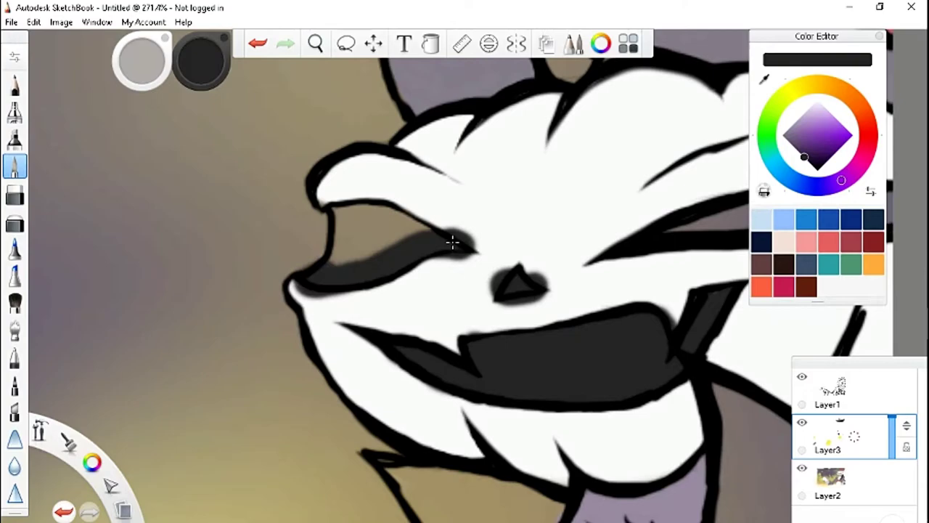
# Step: Darken the left eye, erase stray marks around it, and undo the diagonal stroke's top
pyautogui.moveTo(312, 272); pyautogui.dragTo(452, 243)
pyautogui.moveTo(330, 254); pyautogui.dragTo(450, 217)
pyautogui.moveTo(506, 239)
pyautogui.mouseDown()
pyautogui.moveTo(400, 213)
pyautogui.moveTo(624, 182)
pyautogui.mouseUp()
pyautogui.press('e')
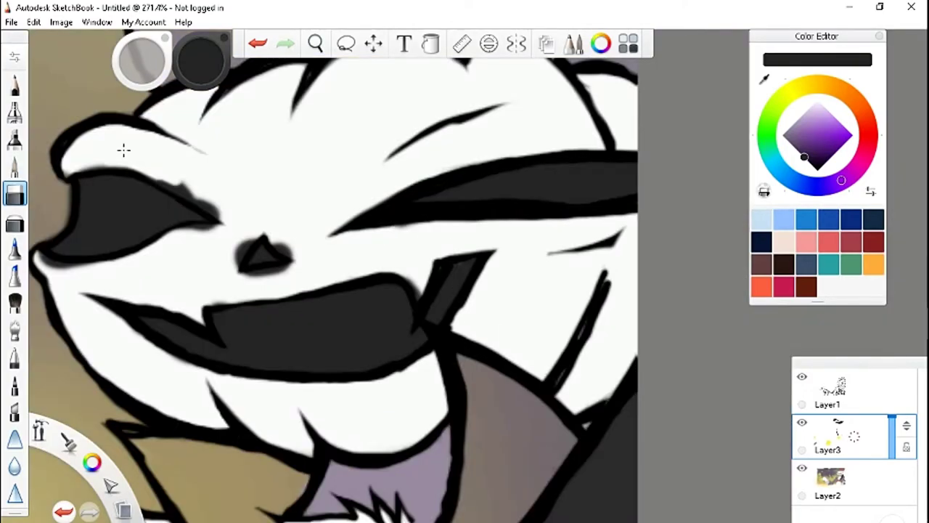
pyautogui.moveTo(218, 216); pyautogui.dragTo(171, 231)
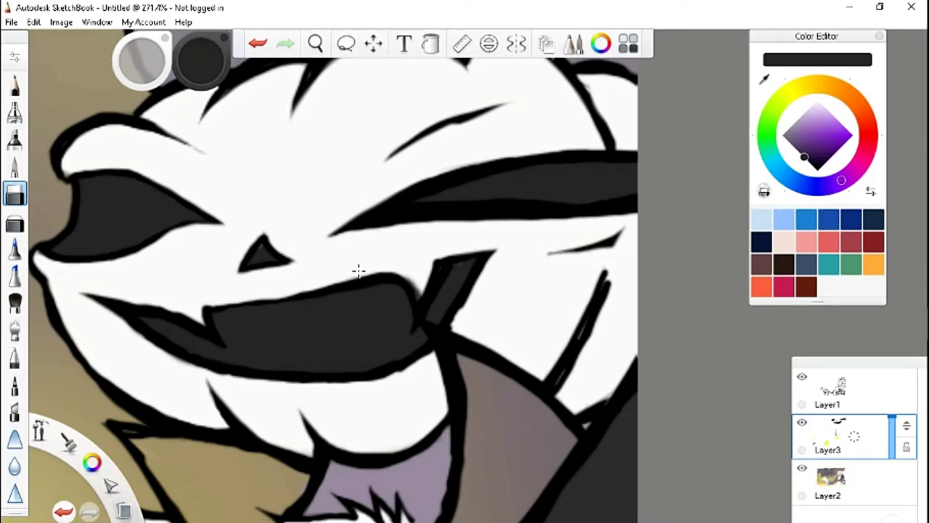
pyautogui.hotkey('ctrl', 'z')
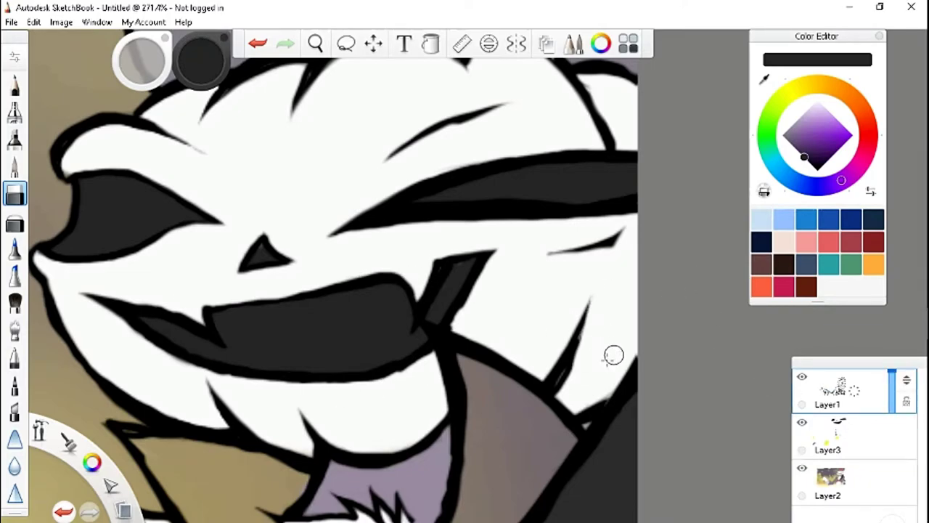
# Step: Ink the area right of the face and the shadow under the chin solid black
pyautogui.scroll(-5, 613, 354)
pyautogui.scroll(5, 239, 307)
pyautogui.press('e')
pyautogui.moveTo(581, 304)
pyautogui.mouseDown()
pyautogui.moveTo(620, 254)
pyautogui.moveTo(611, 284)
pyautogui.mouseUp()
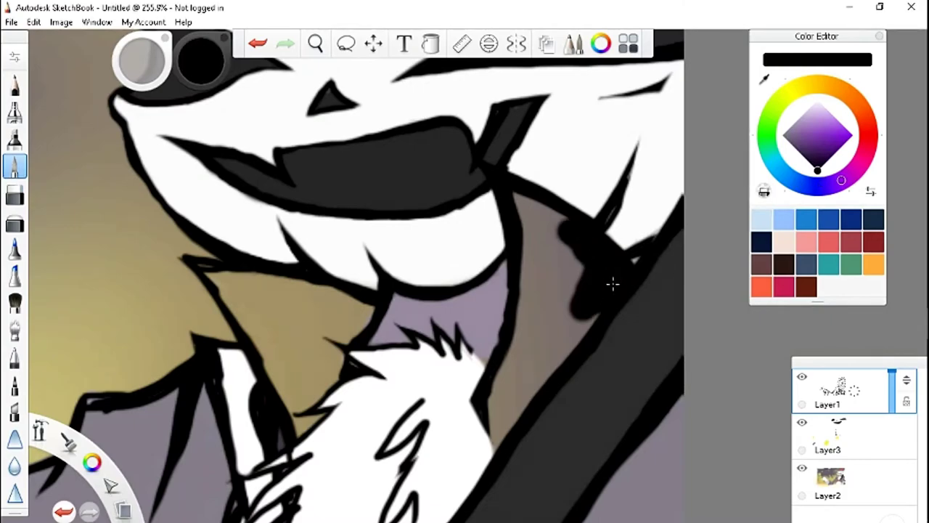
pyautogui.moveTo(566, 210)
pyautogui.mouseDown()
pyautogui.moveTo(508, 407)
pyautogui.moveTo(580, 319)
pyautogui.mouseUp()
pyautogui.moveTo(559, 247); pyautogui.dragTo(552, 348)
pyautogui.moveTo(268, 290)
pyautogui.mouseDown()
pyautogui.moveTo(363, 320)
pyautogui.moveTo(334, 377)
pyautogui.mouseUp()
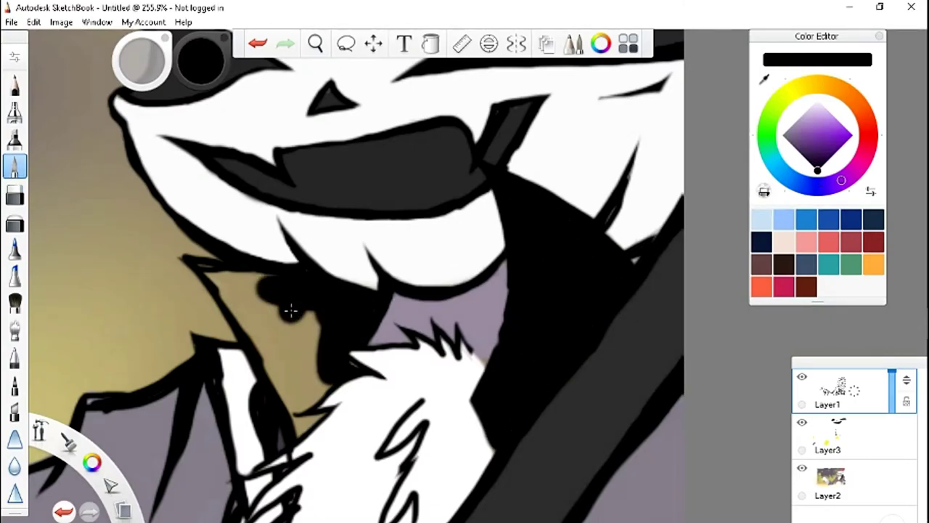
# Step: Redo the under-chin shadow with thinner black strokes and close Brush Properties
pyautogui.hotkey('ctrl', 'z')
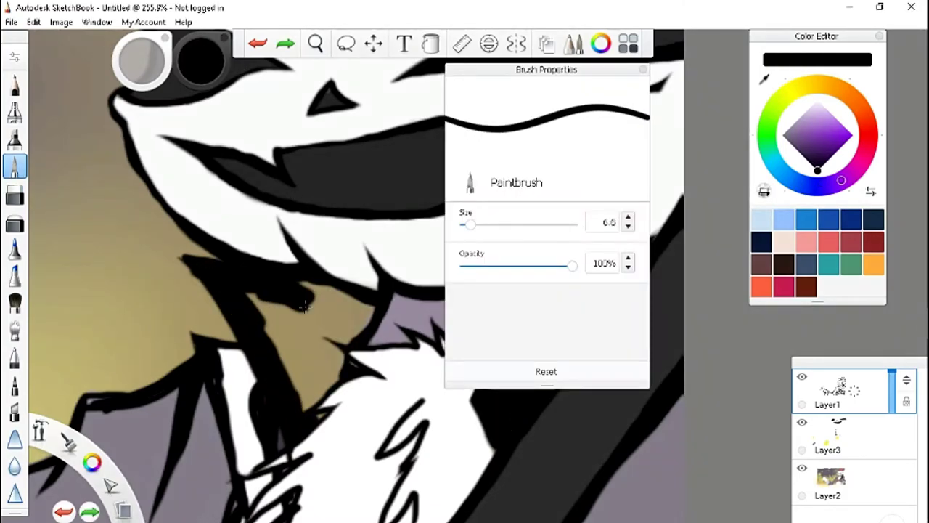
pyautogui.moveTo(303, 307); pyautogui.dragTo(299, 407)
pyautogui.press('space')
pyautogui.moveTo(307, 331); pyautogui.dragTo(326, 225)
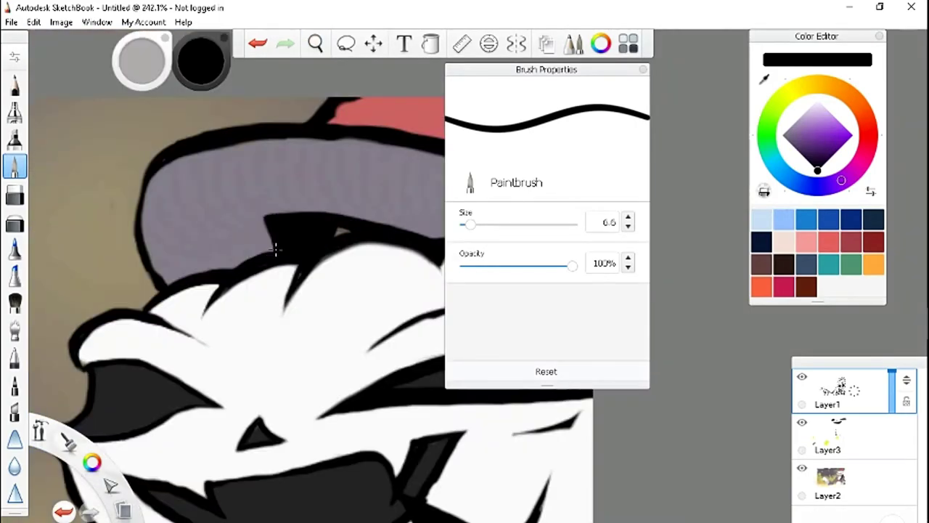
pyautogui.click(642, 69)
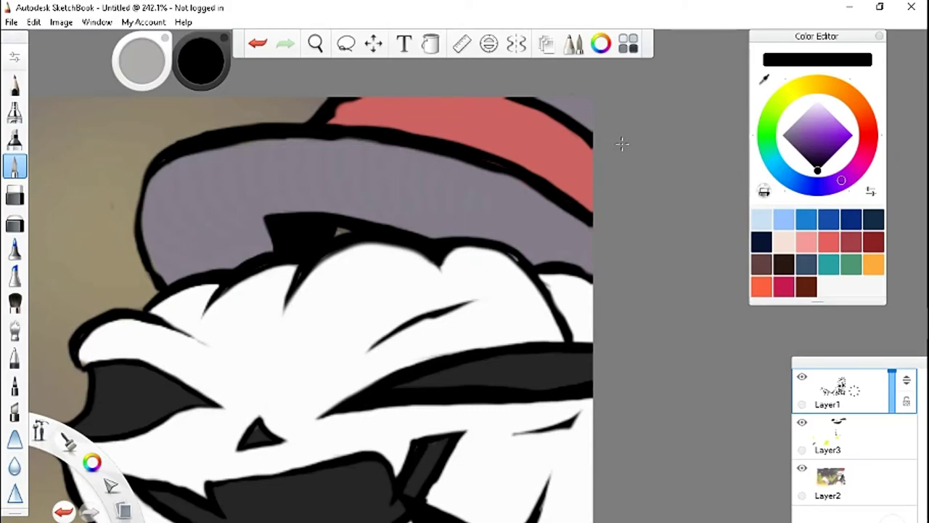
# Step: Add a new layer above the bokeh background layer Layer2
pyautogui.moveTo(766, 83); pyautogui.dragTo(349, 250)
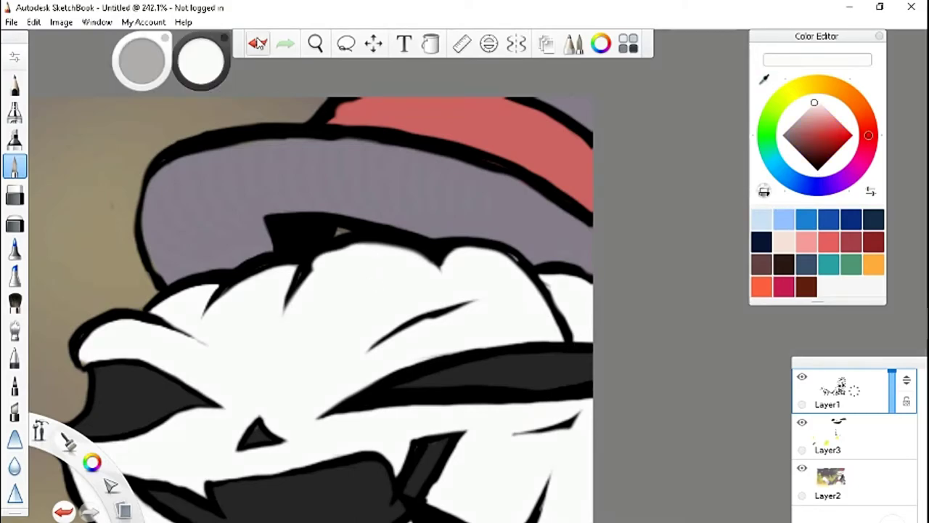
pyautogui.click(835, 435)
pyautogui.hotkey('ctrl', 'e')
pyautogui.press('space')
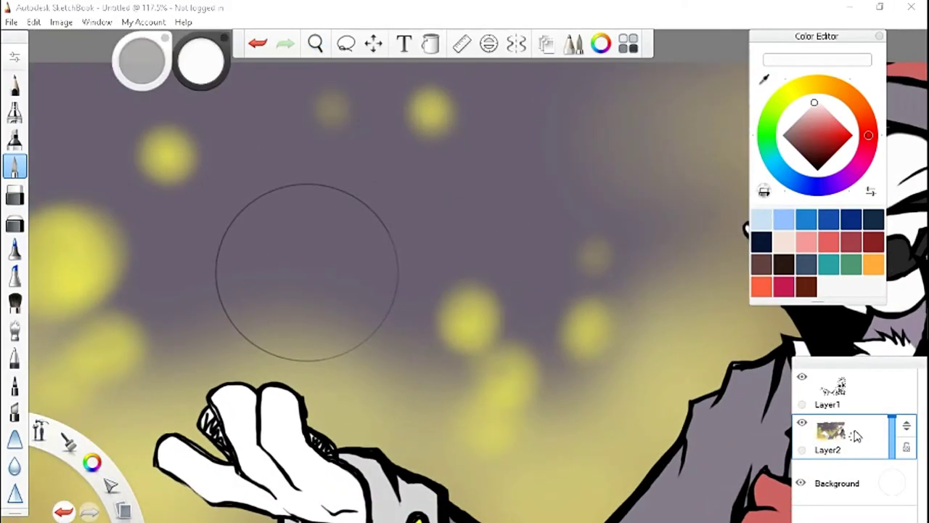
# Step: Spray a large bright red haze above the hand and move the glow layer to the top
pyautogui.moveTo(873, 131); pyautogui.dragTo(868, 140)
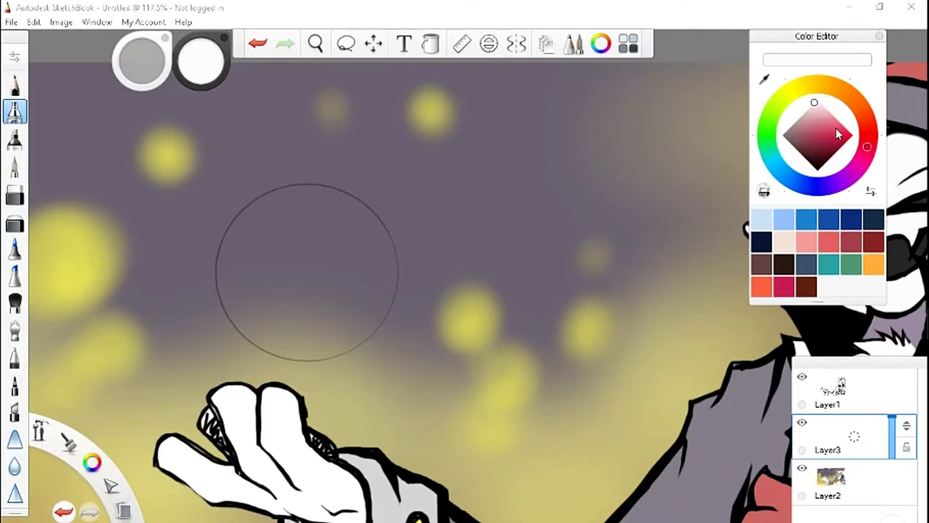
pyautogui.click(840, 128)
pyautogui.hotkey('ctrl', 'alt', 'b')
pyautogui.moveTo(436, 284); pyautogui.dragTo(299, 261)
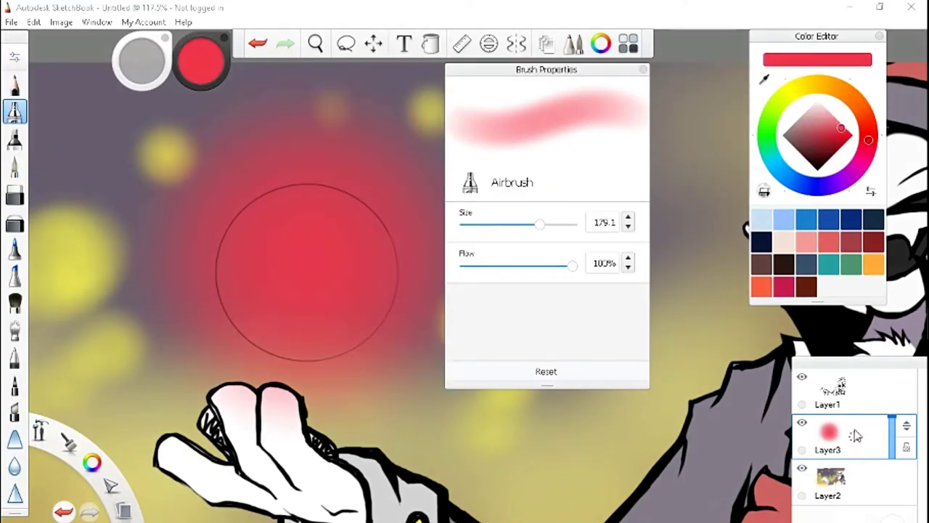
pyautogui.moveTo(835, 435); pyautogui.dragTo(834, 384)
pyautogui.click(642, 69)
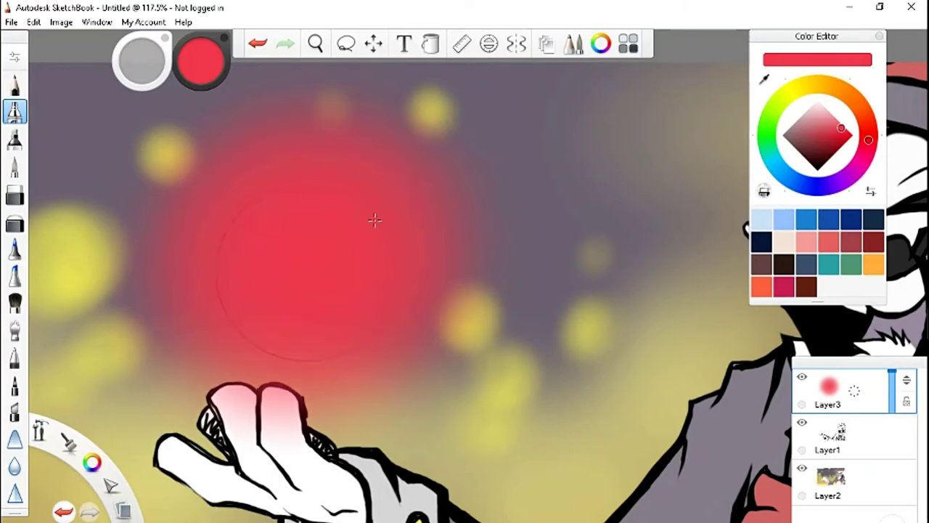
# Step: Place a circular guide at the glow's centre and airbrush an orange and yellow core inside
pyautogui.moveTo(290, 221); pyautogui.dragTo(313, 275)
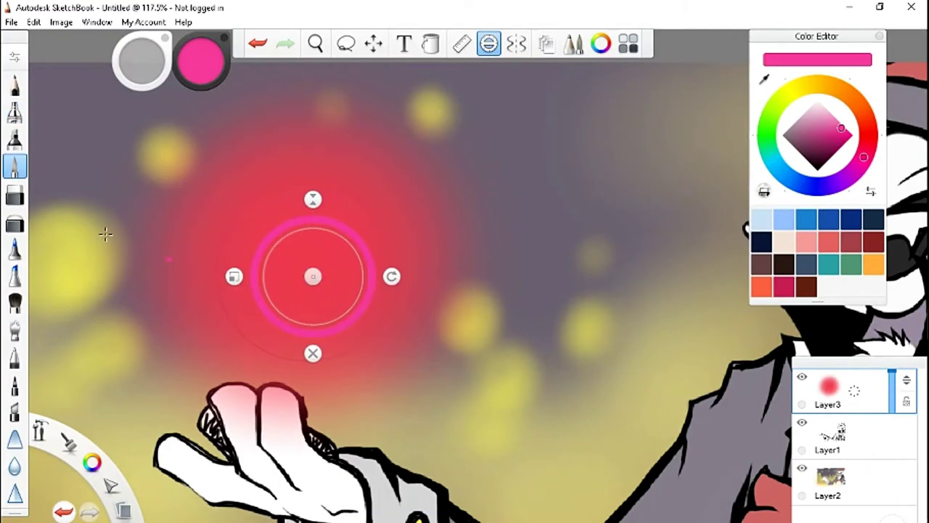
pyautogui.hotkey('ctrl', 'alt', 'b')
pyautogui.moveTo(849, 160); pyautogui.dragTo(845, 139)
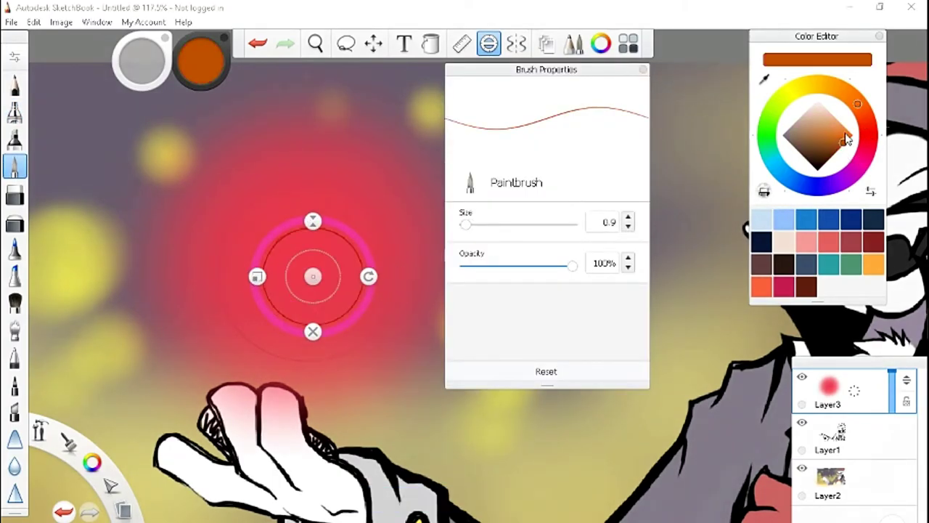
pyautogui.click(15, 112)
pyautogui.moveTo(312, 278); pyautogui.dragTo(311, 263)
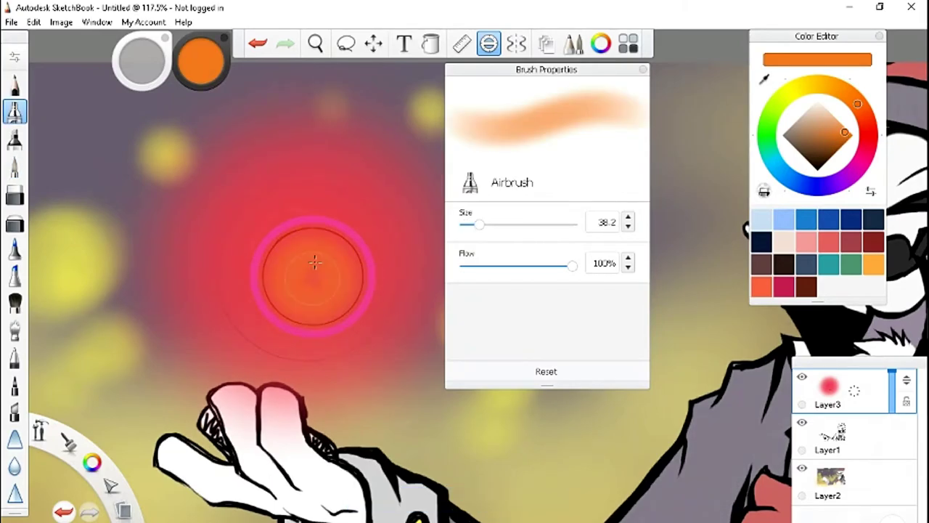
pyautogui.click(794, 89)
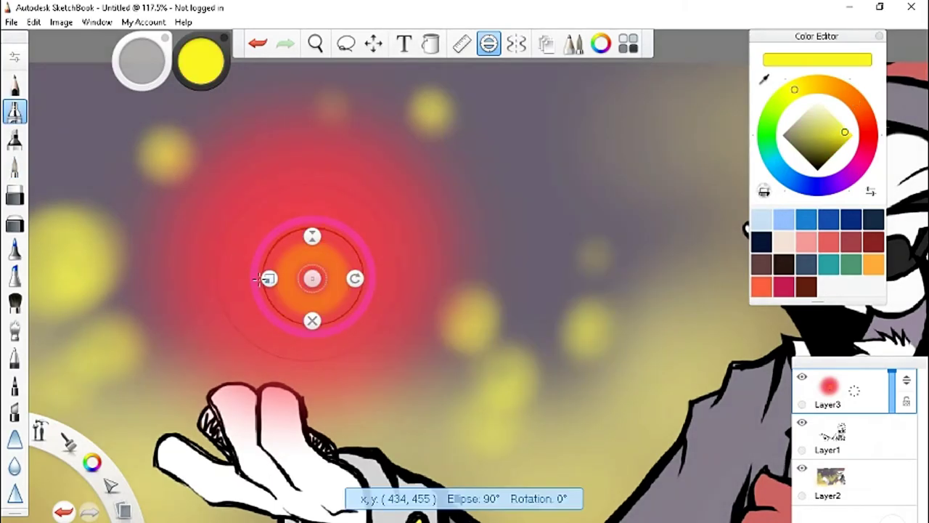
pyautogui.moveTo(312, 278); pyautogui.dragTo(314, 276)
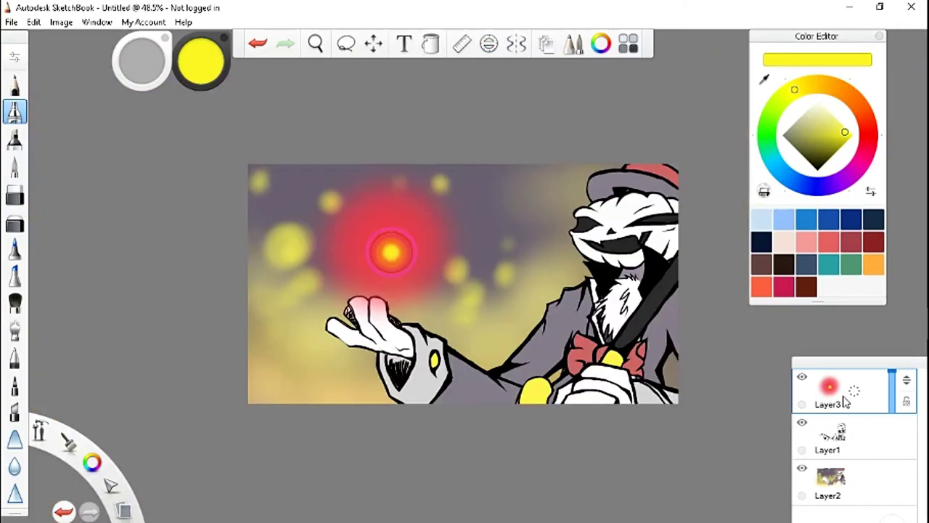
pyautogui.moveTo(850, 387); pyautogui.dragTo(854, 436)
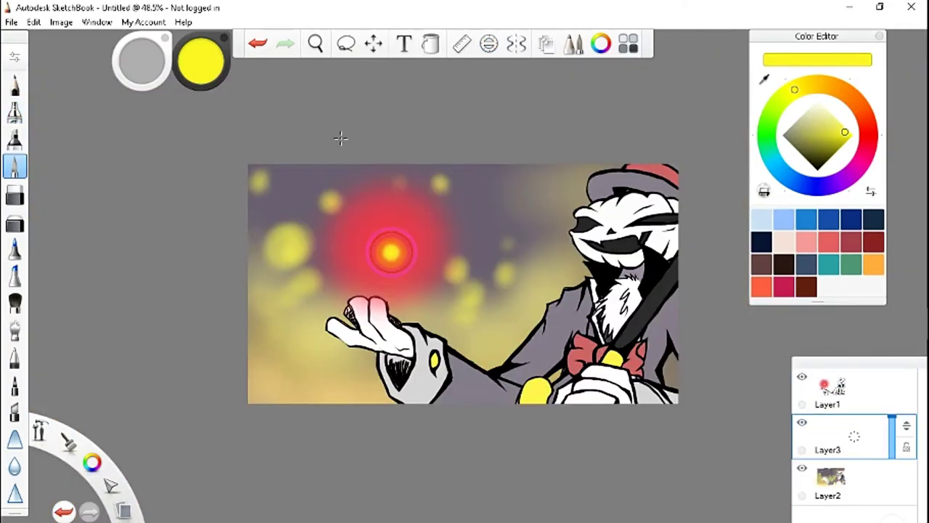
# Step: Pick a darker muted red paint colour and undo the stray pink strokes on the face
pyautogui.click(868, 139)
pyautogui.click(802, 136)
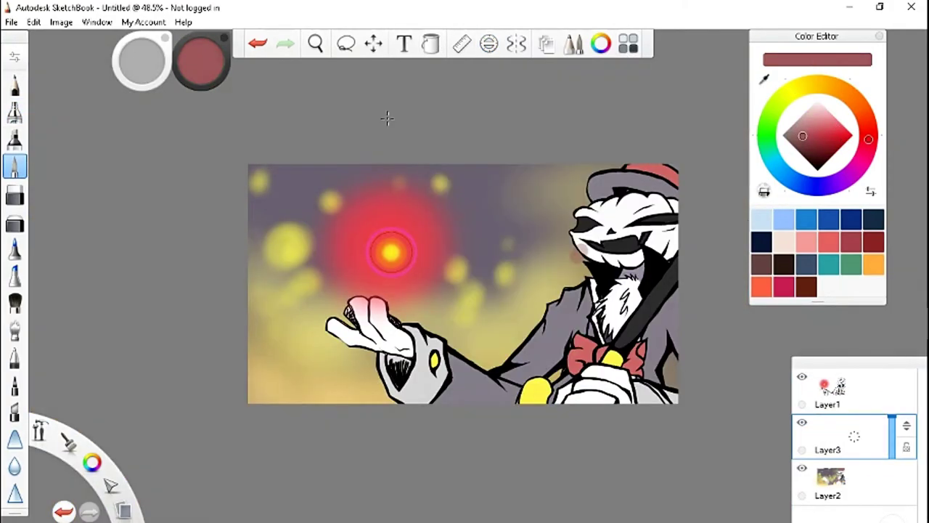
pyautogui.moveTo(404, 311); pyautogui.dragTo(628, 217)
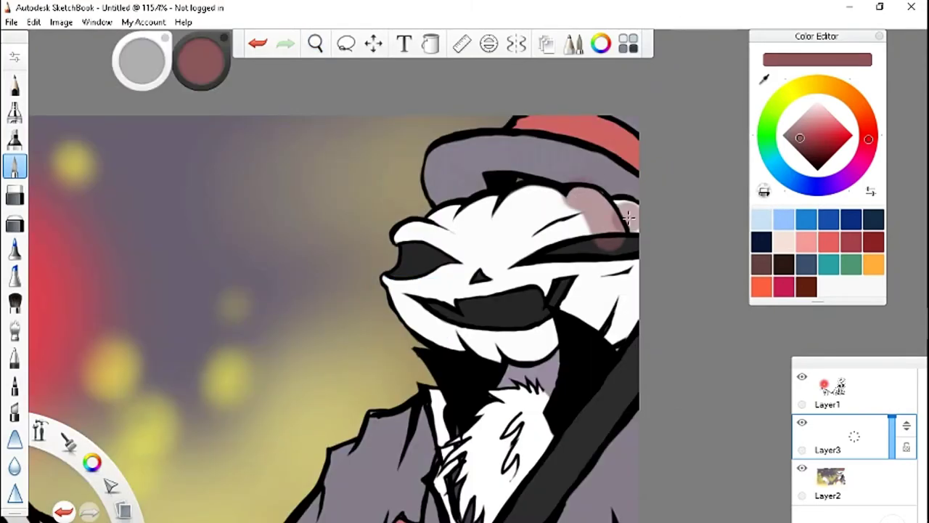
pyautogui.hotkey('ctrl', 'z')
pyautogui.hotkey('ctrl', 'z')
pyautogui.click(563, 198)
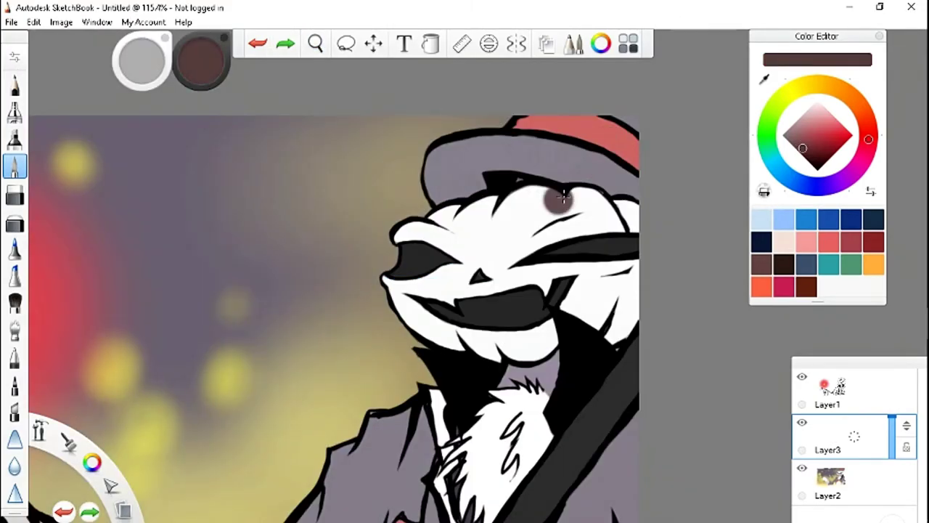
pyautogui.click(906, 449)
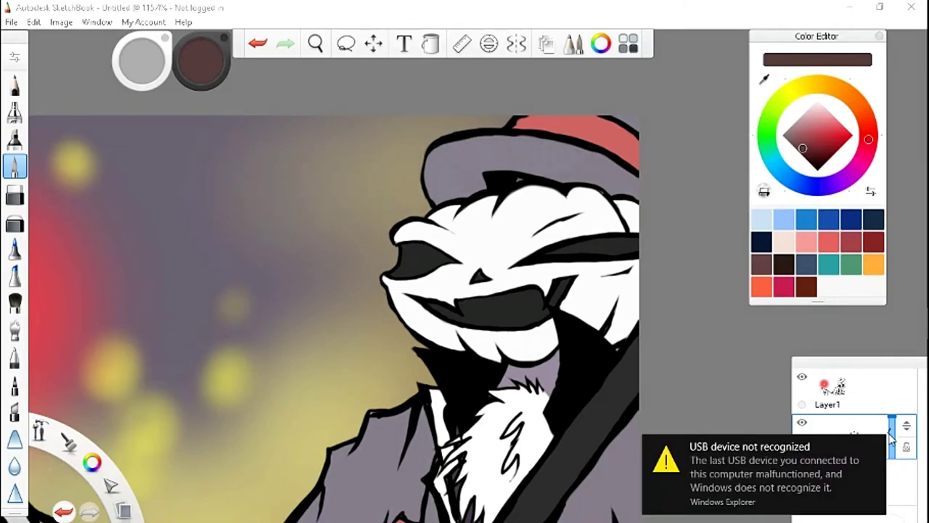
# Step: Shade the right side of the face grey, lowering the shading layer's opacity
pyautogui.moveTo(537, 190); pyautogui.dragTo(603, 327)
pyautogui.moveTo(892, 419); pyautogui.dragTo(891, 444)
pyautogui.click(257, 42)
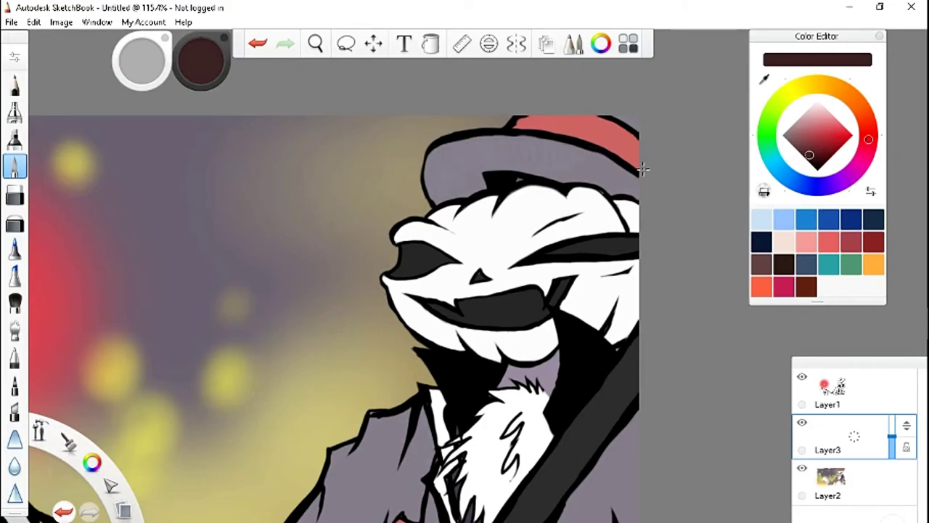
pyautogui.moveTo(571, 205)
pyautogui.mouseDown()
pyautogui.moveTo(603, 232)
pyautogui.moveTo(613, 305)
pyautogui.moveTo(566, 327)
pyautogui.mouseUp()
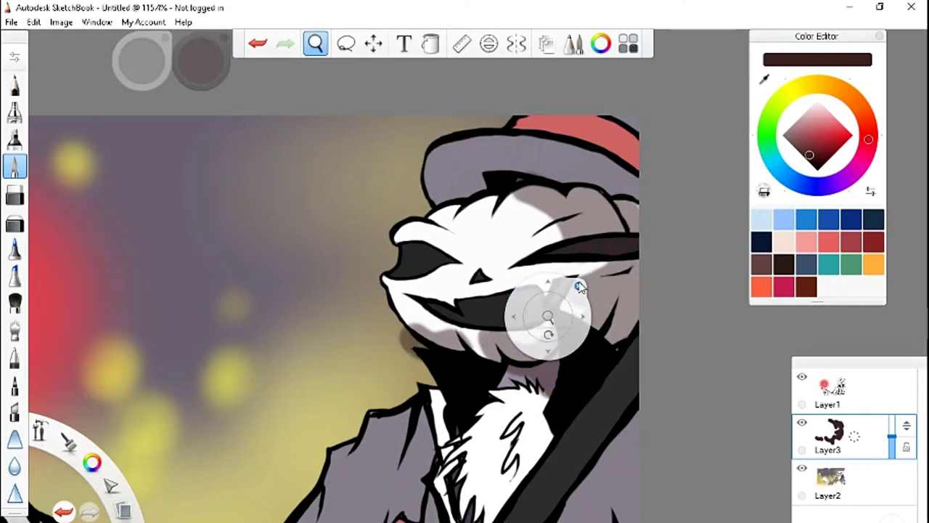
pyautogui.scroll(-3, 573, 197)
pyautogui.scroll(5, 574, 198)
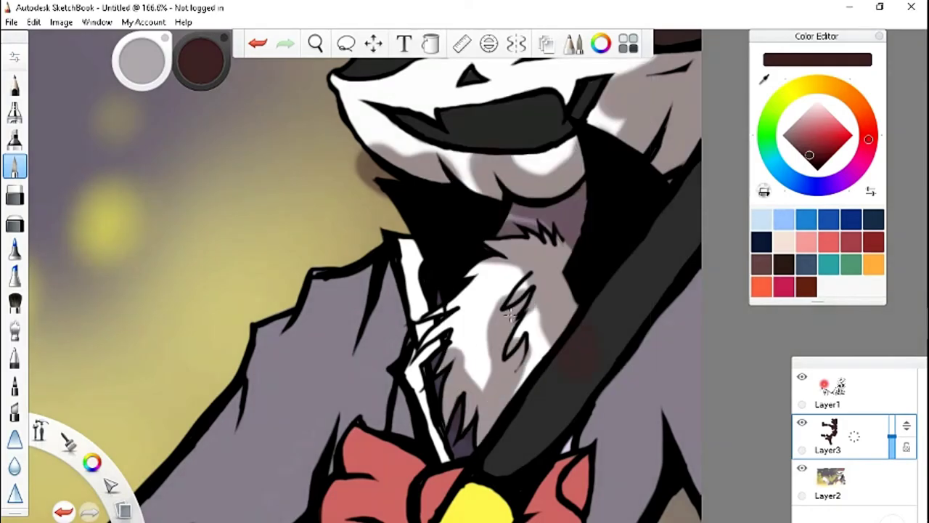
pyautogui.scroll(-2, 508, 201)
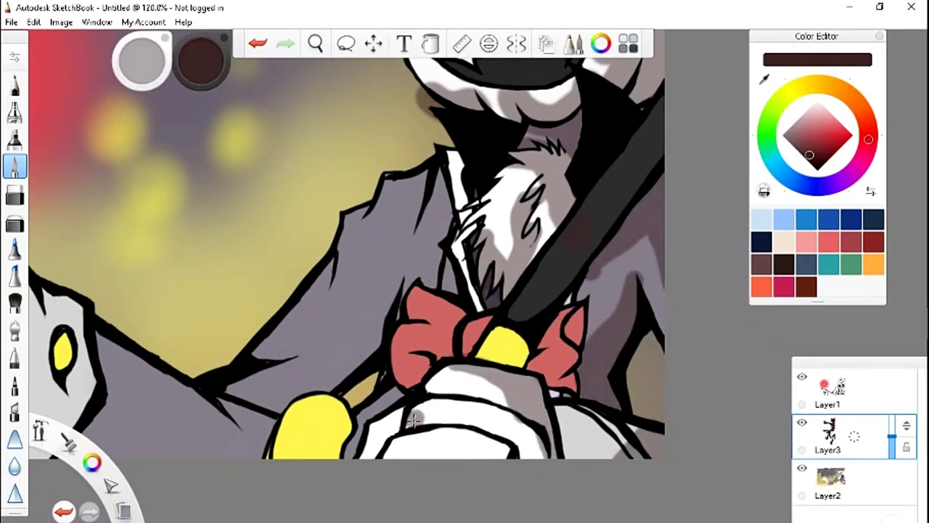
# Step: Paint grey shadow strokes across the coat and lapel
pyautogui.press('e')
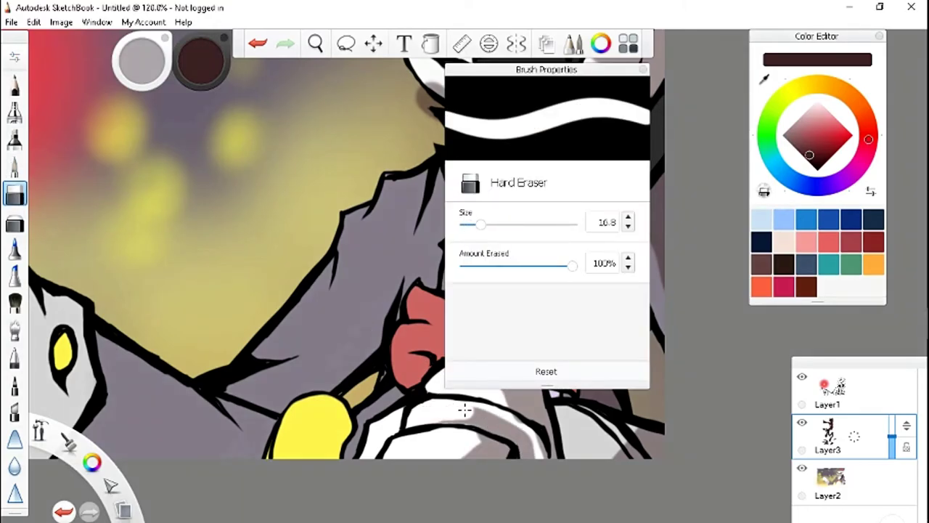
pyautogui.press('b')
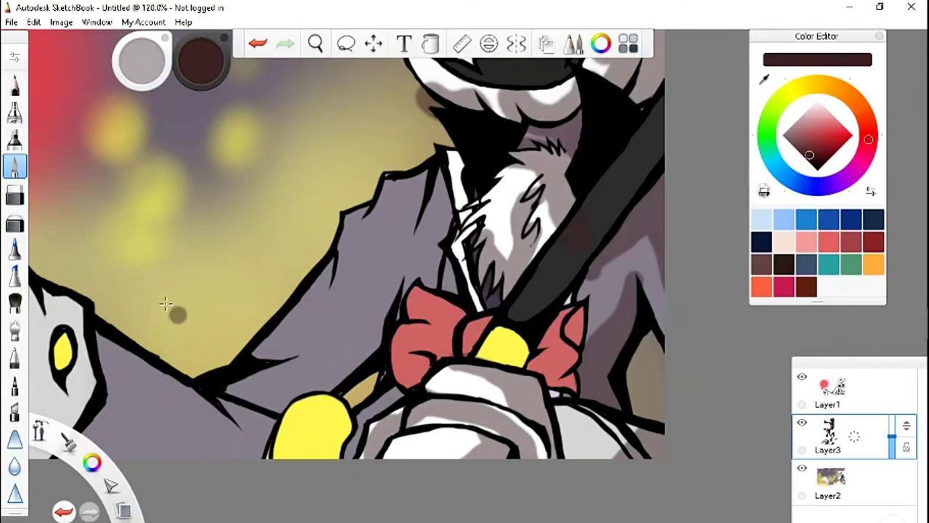
pyautogui.press('e')
pyautogui.press('b')
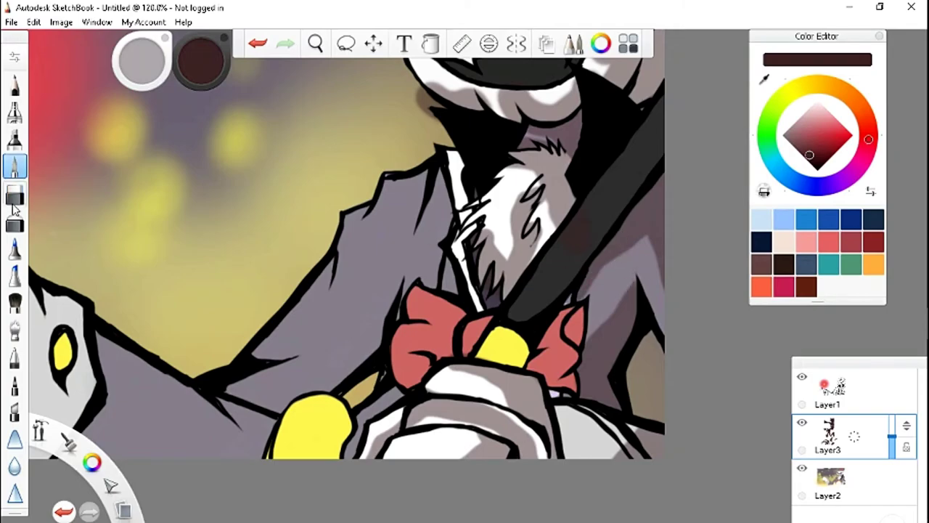
pyautogui.press('b')
pyautogui.moveTo(435, 196); pyautogui.dragTo(370, 283)
pyautogui.moveTo(446, 174); pyautogui.dragTo(392, 199)
pyautogui.moveTo(400, 283); pyautogui.dragTo(232, 406)
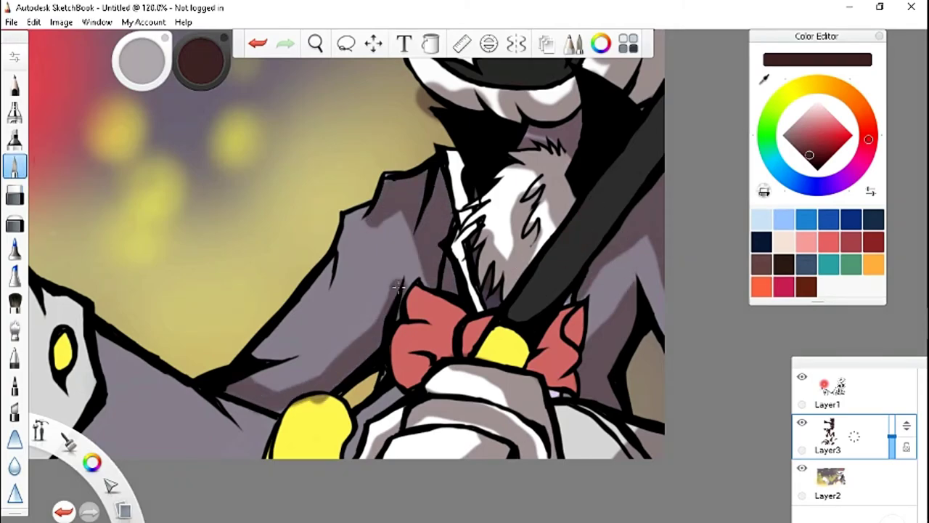
pyautogui.moveTo(330, 261); pyautogui.dragTo(283, 351)
pyautogui.press('e')
pyautogui.press('b')
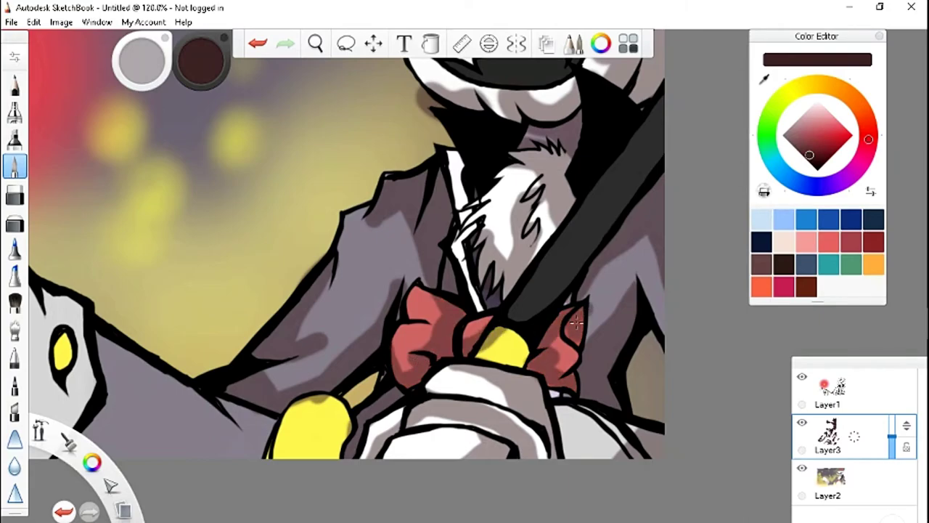
pyautogui.scroll(3, 508, 283)
# Step: Shade the glove's fingers, cuff and lower edge in darker grey
pyautogui.scroll(-4, 436, 268)
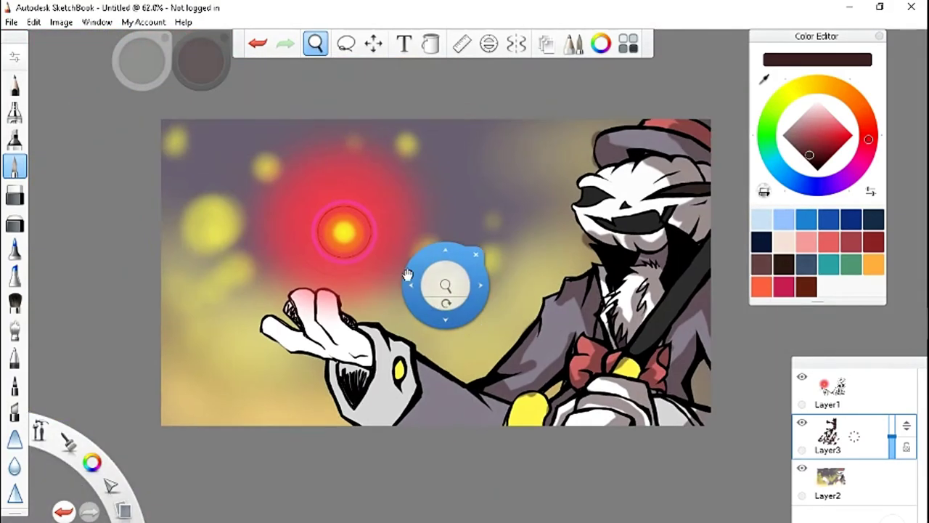
pyautogui.scroll(3, 328, 291)
pyautogui.moveTo(328, 287); pyautogui.dragTo(276, 377)
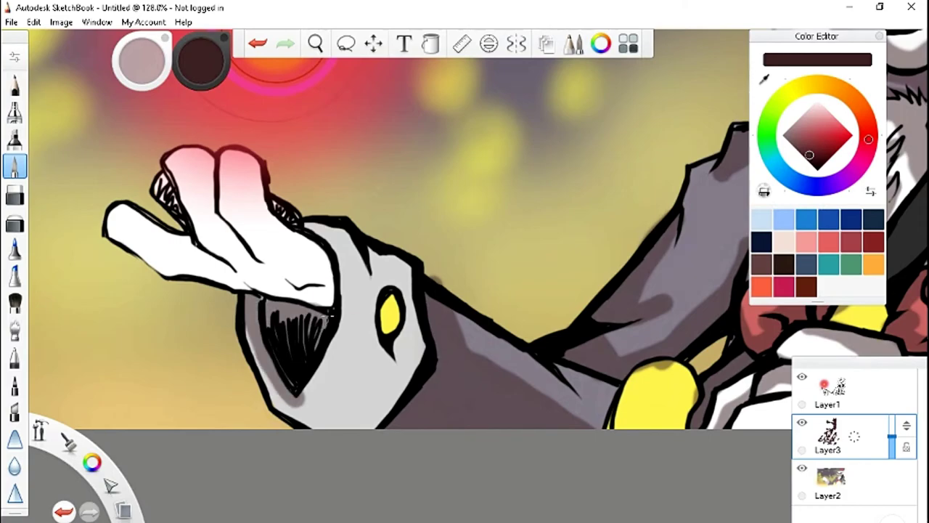
pyautogui.moveTo(363, 276); pyautogui.dragTo(377, 407)
pyautogui.moveTo(319, 334); pyautogui.dragTo(261, 413)
pyautogui.moveTo(116, 218); pyautogui.dragTo(239, 291)
pyautogui.moveTo(171, 159); pyautogui.dragTo(247, 276)
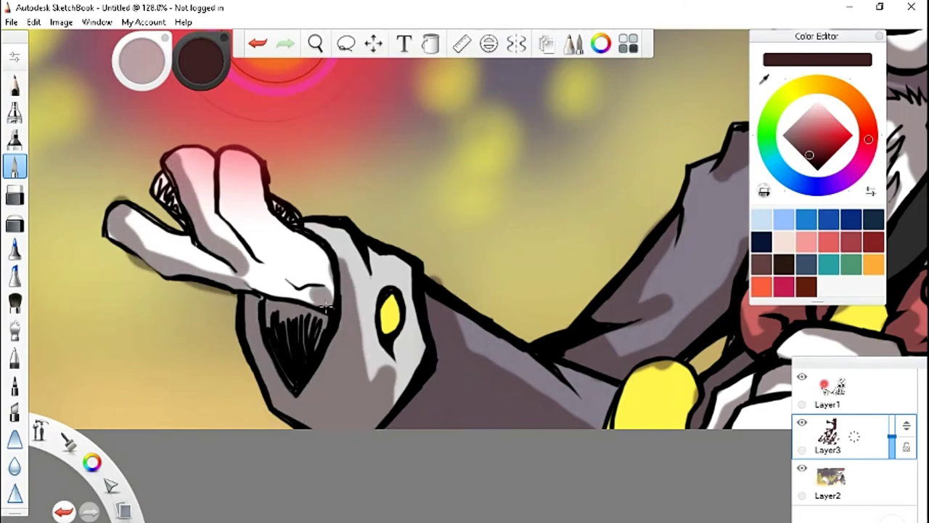
pyautogui.moveTo(316, 297); pyautogui.dragTo(234, 260)
pyautogui.moveTo(234, 156); pyautogui.dragTo(261, 247)
pyautogui.moveTo(174, 174); pyautogui.dragTo(164, 214)
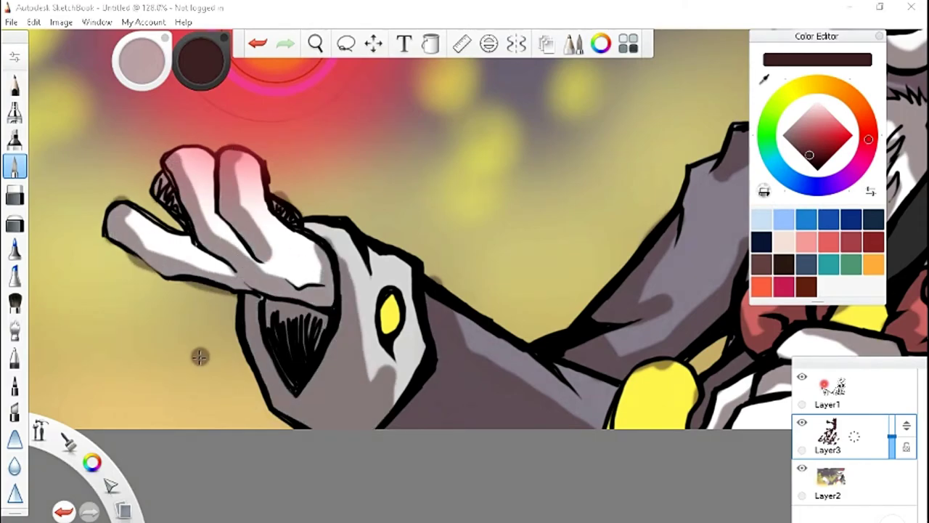
pyautogui.scroll(3, 199, 357)
# Step: Undo the last stroke and erase stray shading from the glove
pyautogui.press('e')
pyautogui.hotkey('ctrl', 'z')
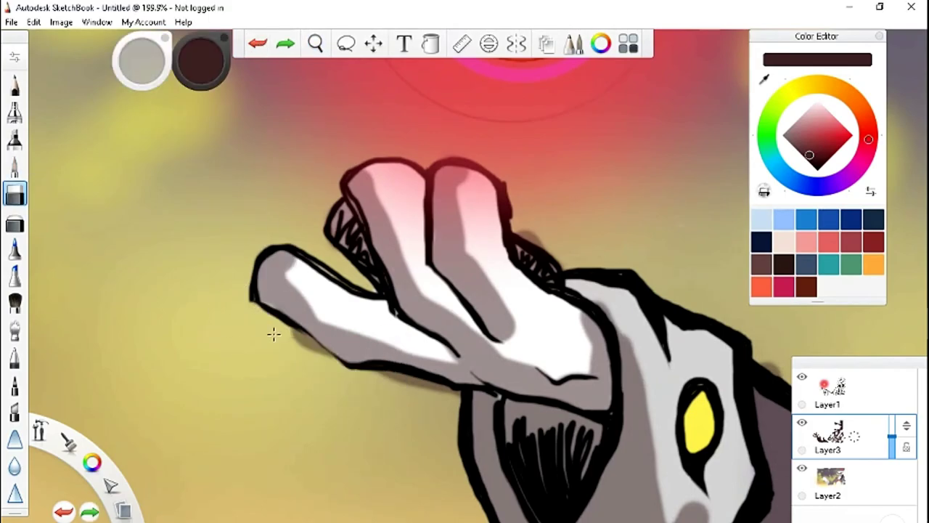
pyautogui.moveTo(312, 312); pyautogui.dragTo(533, 346)
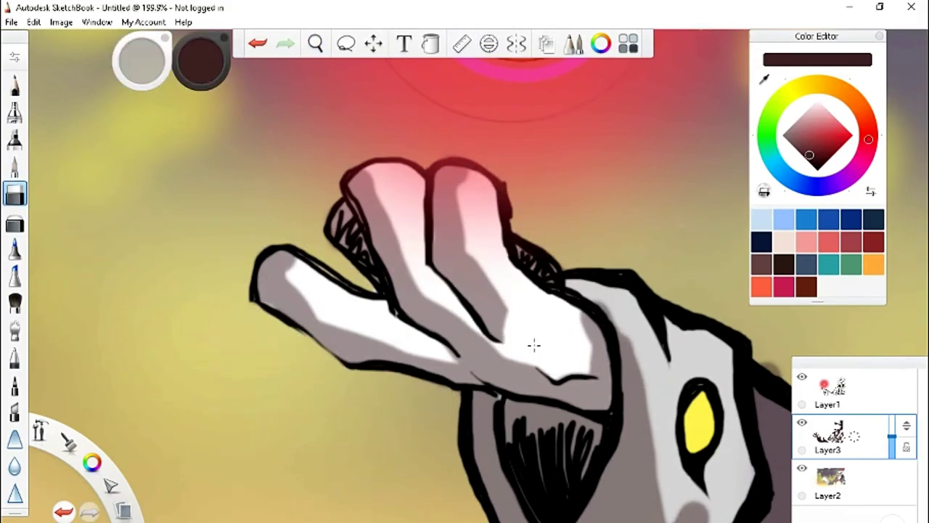
pyautogui.moveTo(594, 275); pyautogui.dragTo(563, 252)
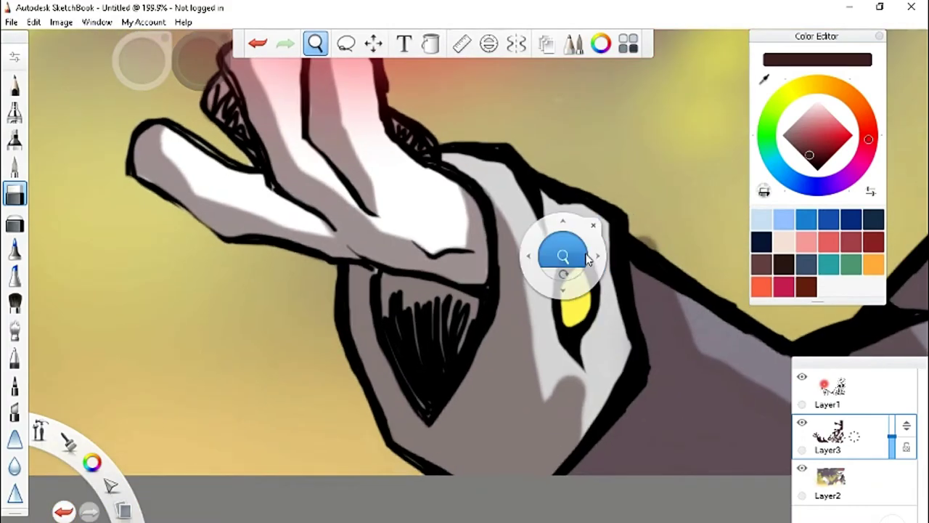
pyautogui.moveTo(643, 380); pyautogui.dragTo(583, 412)
pyautogui.press('space')
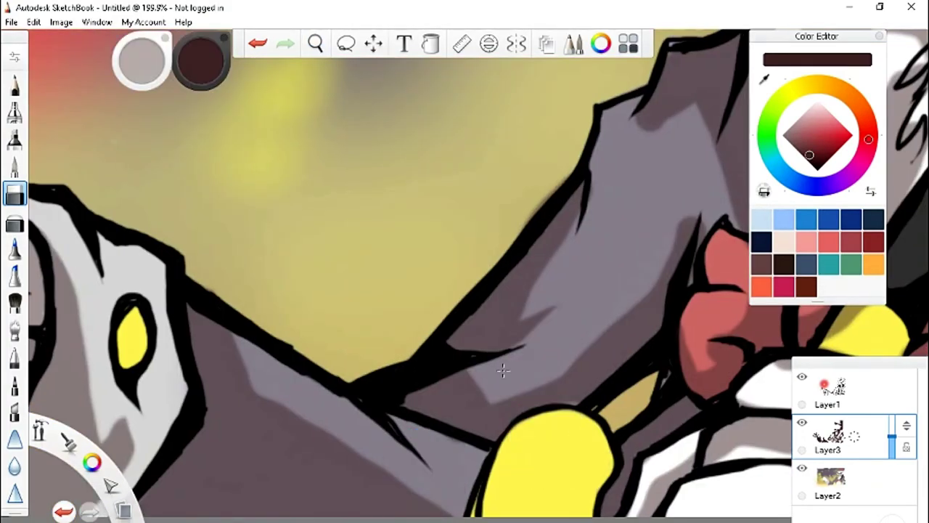
# Step: Erase part of the shading around the chin and jaw to lighten it
pyautogui.moveTo(690, 165); pyautogui.dragTo(493, 328)
pyautogui.hotkey('ctrl', 'alt', 'b')
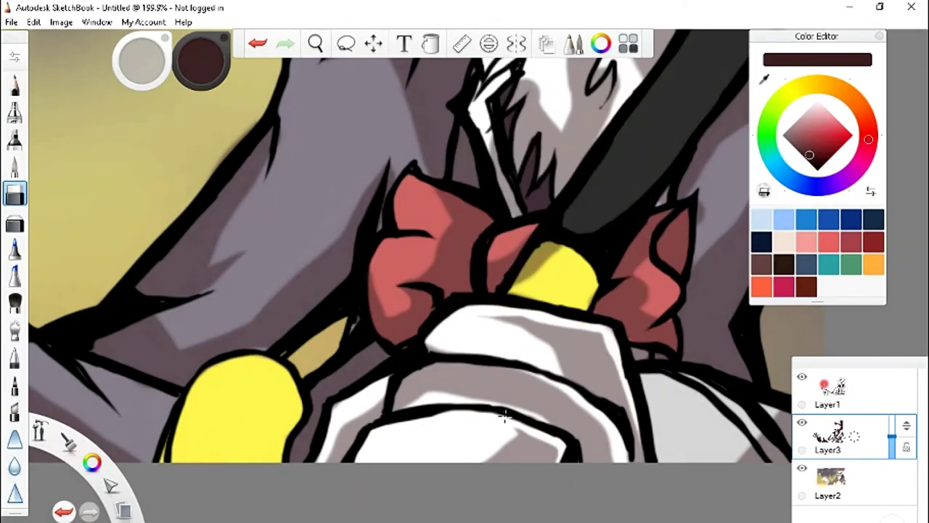
pyautogui.moveTo(505, 415); pyautogui.dragTo(405, 254)
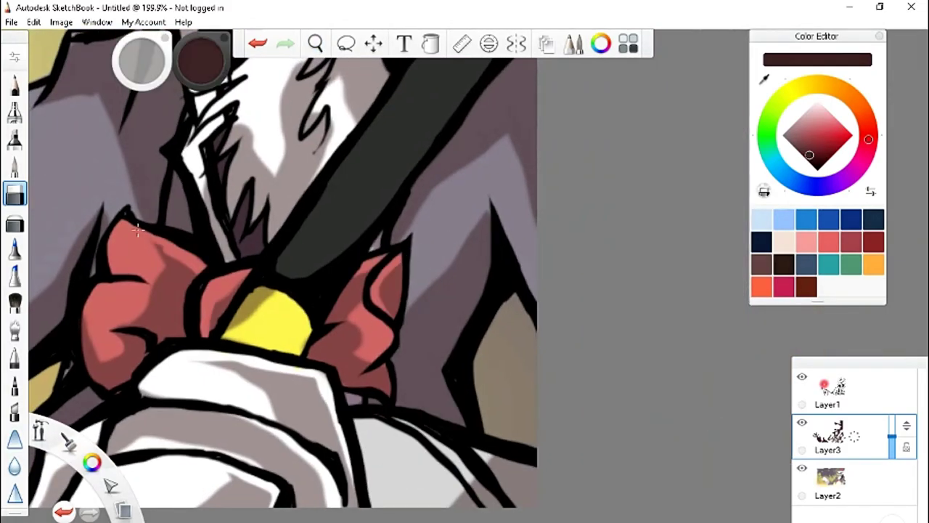
pyautogui.scroll(-2, 138, 229)
pyautogui.scroll(4, 281, 285)
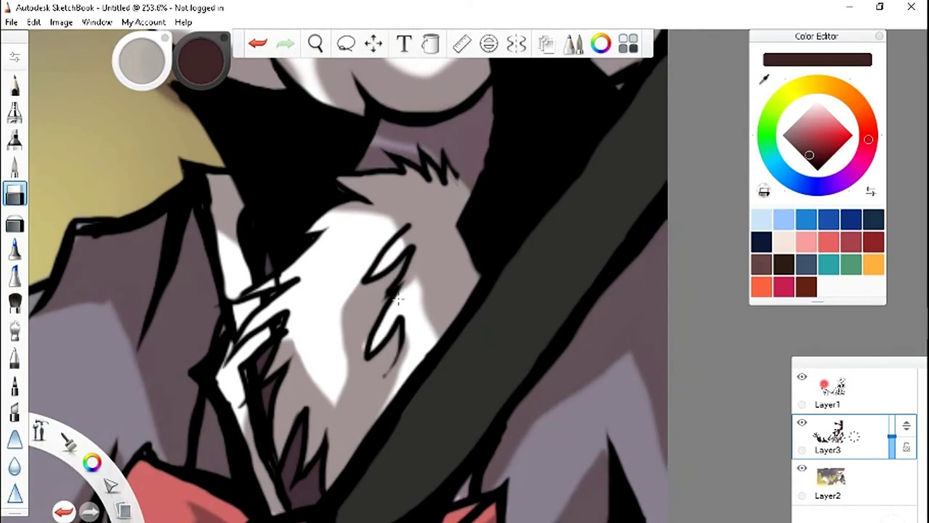
pyautogui.scroll(-3, 397, 298)
pyautogui.scroll(2, 424, 271)
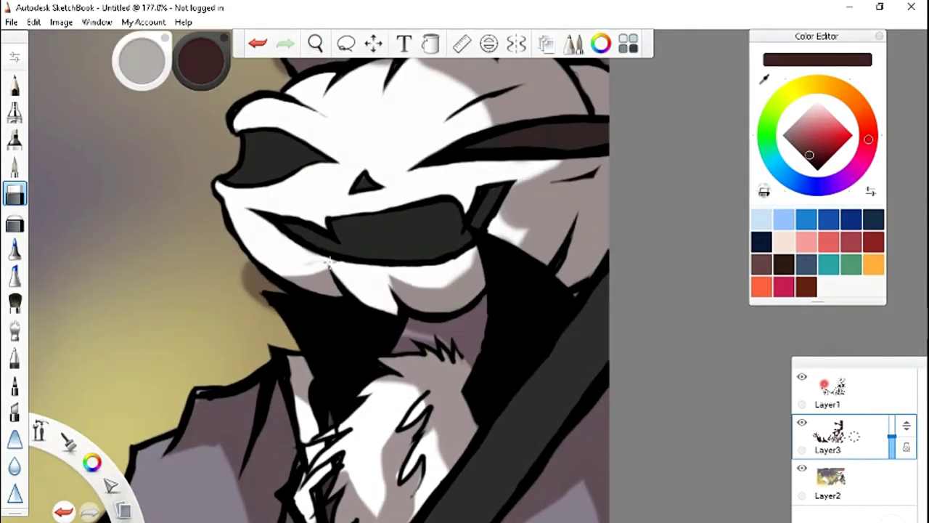
pyautogui.moveTo(328, 263)
pyautogui.mouseDown()
pyautogui.moveTo(382, 272)
pyautogui.moveTo(529, 243)
pyautogui.mouseUp()
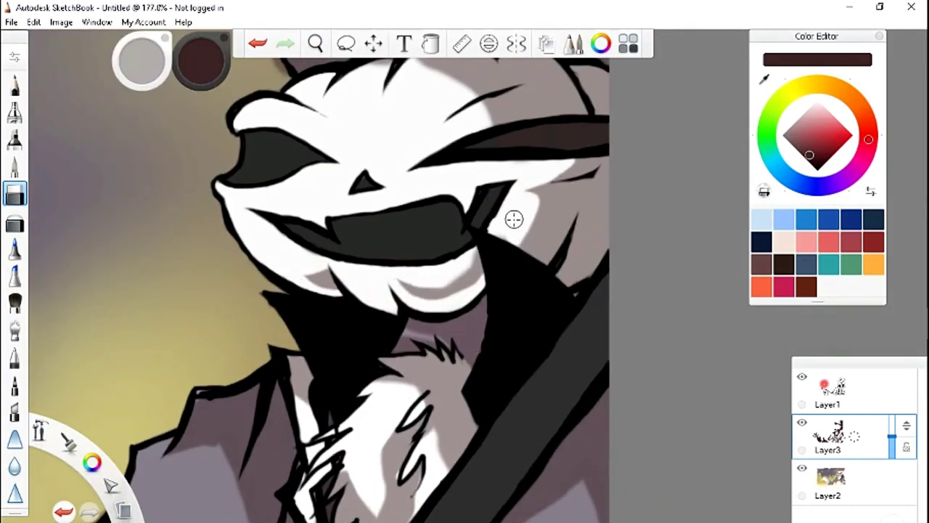
pyautogui.moveTo(576, 218); pyautogui.dragTo(571, 381)
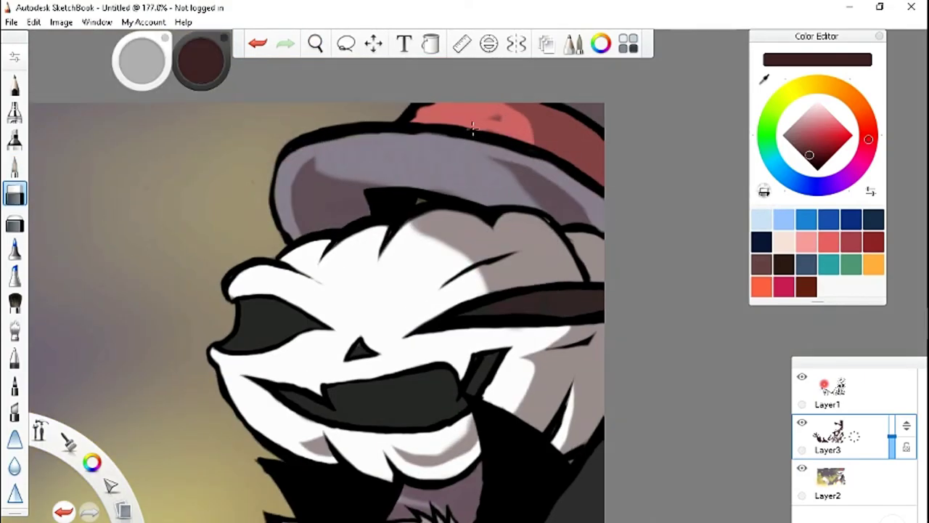
# Step: Paint a lighter grey patch inside the character's eye
pyautogui.press('space')
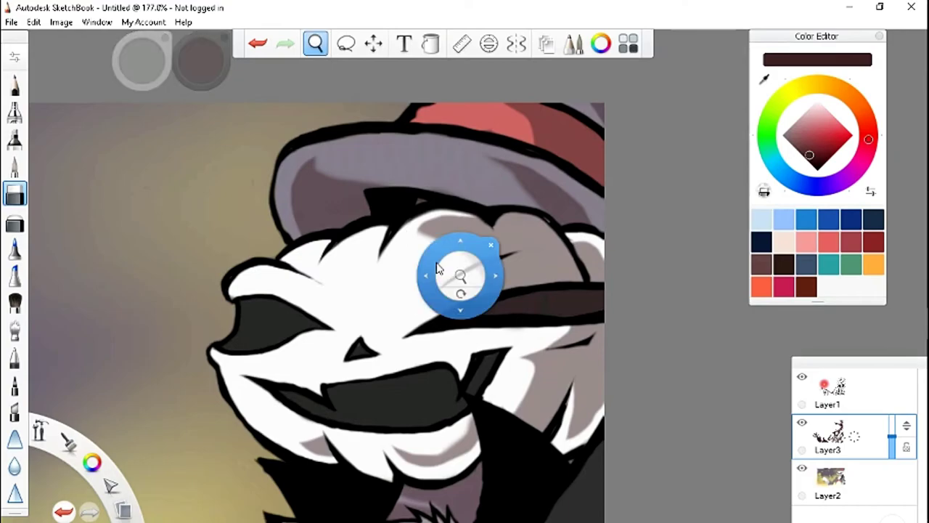
pyautogui.moveTo(461, 265); pyautogui.dragTo(551, 232)
pyautogui.click(818, 170)
pyautogui.click(15, 165)
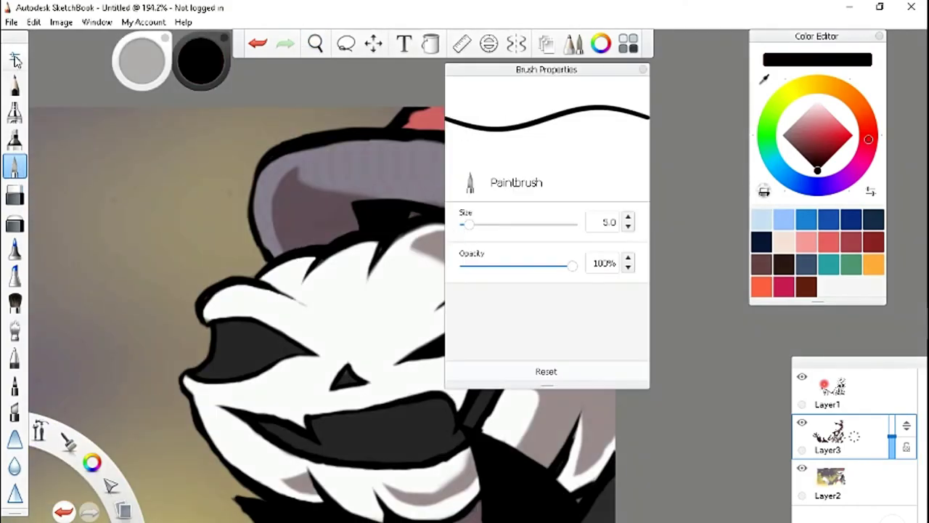
pyautogui.scroll(3, 494, 307)
pyautogui.scroll(2, 394, 344)
pyautogui.moveTo(256, 299); pyautogui.dragTo(369, 381)
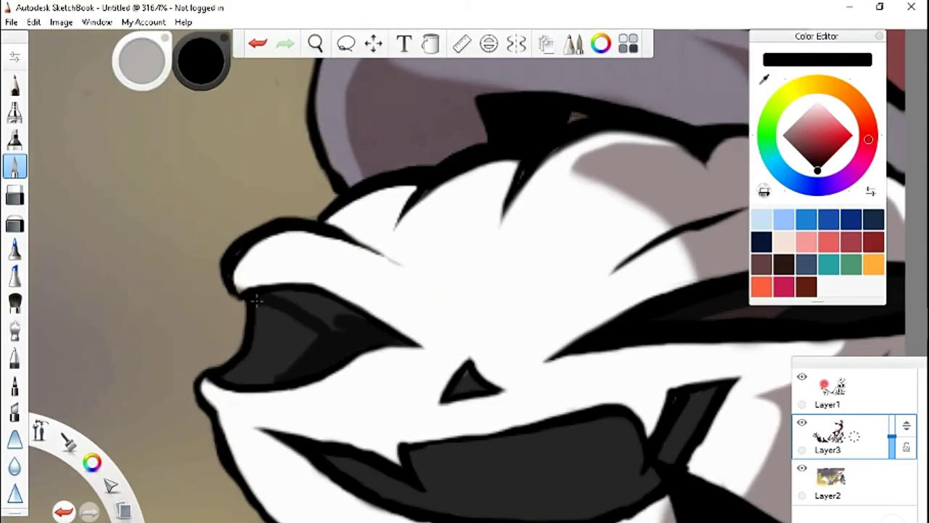
pyautogui.hotkey('ctrl', 'b')
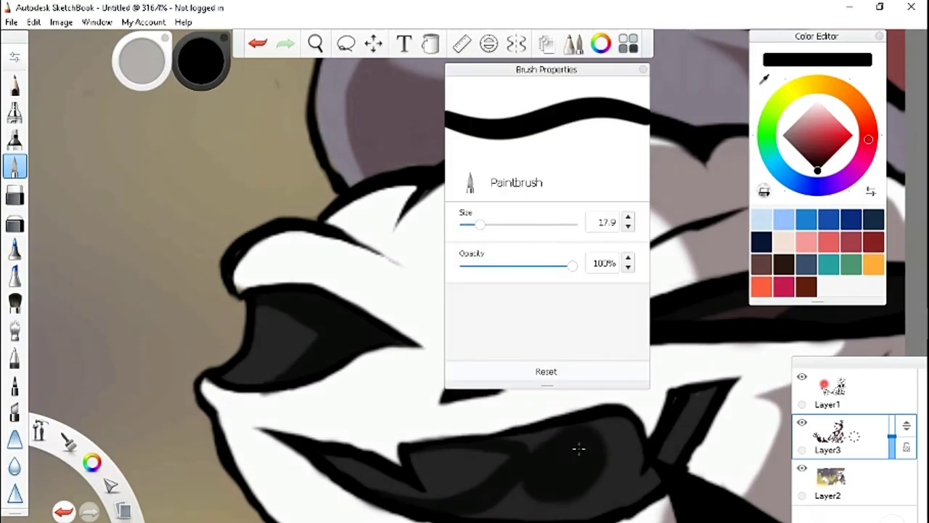
pyautogui.click(643, 68)
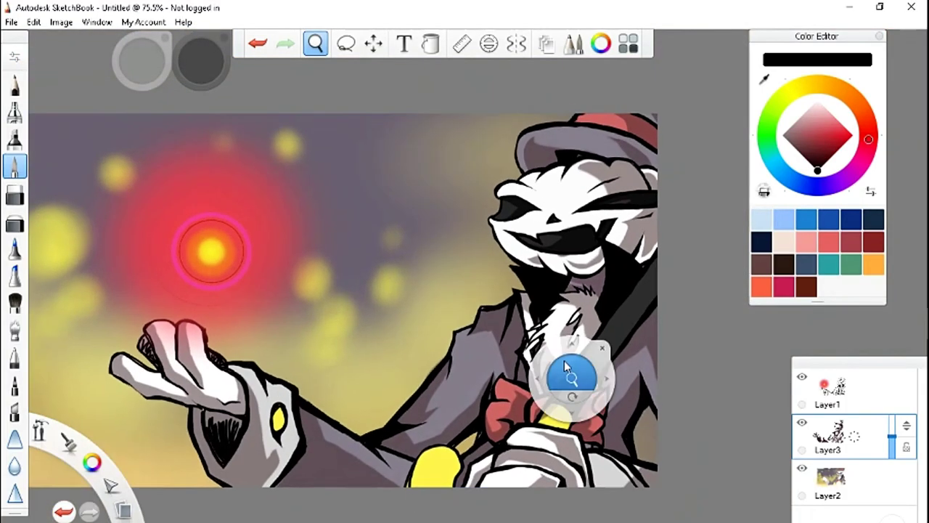
# Step: Try grey and dark red-brown paint colours, undoing the last stroke
pyautogui.scroll(-5, 570, 373)
pyautogui.scroll(5, 508, 247)
pyautogui.scroll(-5, 508, 247)
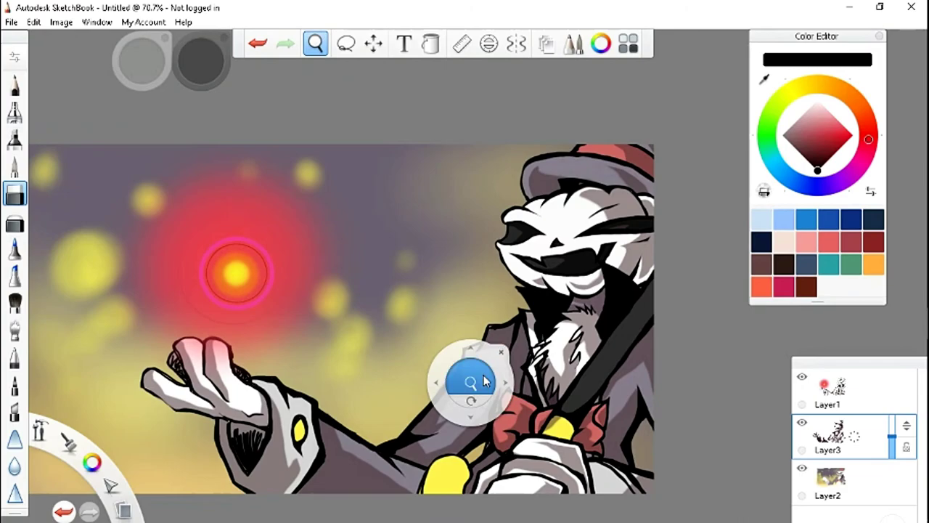
pyautogui.scroll(4, 471, 373)
pyautogui.keyDown('alt'); pyautogui.click(517, 309); pyautogui.keyUp('alt')
pyautogui.click(257, 44)
pyautogui.keyDown('alt'); pyautogui.click(461, 385); pyautogui.keyUp('alt')
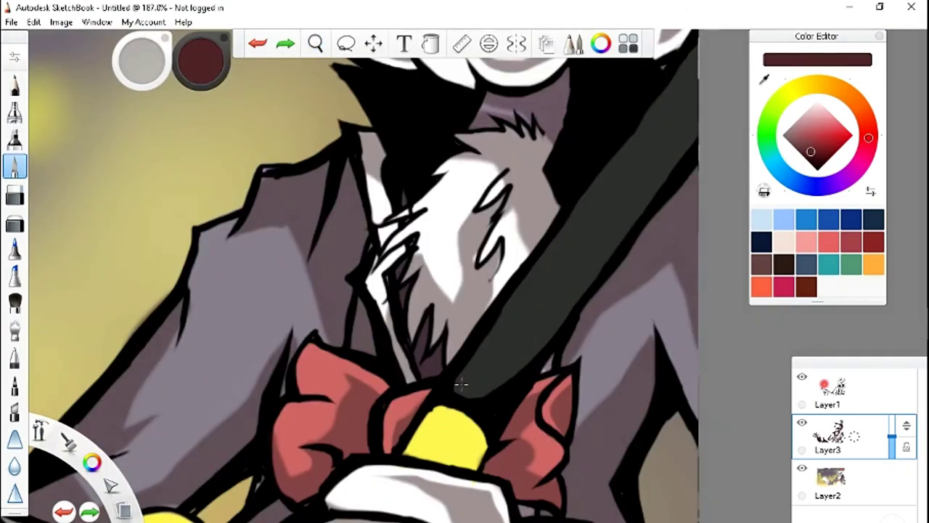
pyautogui.scroll(-3, 451, 385)
# Step: On Layer2, paint white highlights onto the yellow cane knob
pyautogui.click(842, 479)
pyautogui.keyDown('alt'); pyautogui.click(392, 387); pyautogui.keyUp('alt')
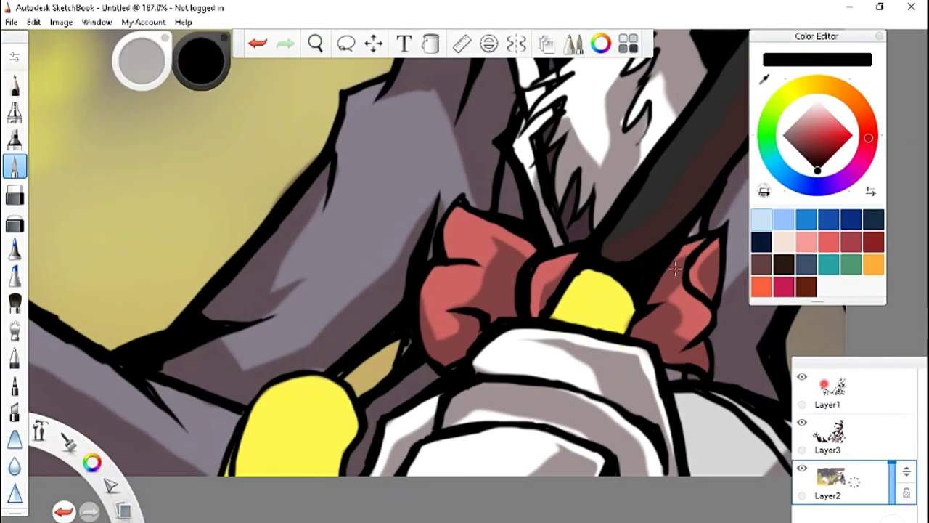
pyautogui.scroll(5, 391, 392)
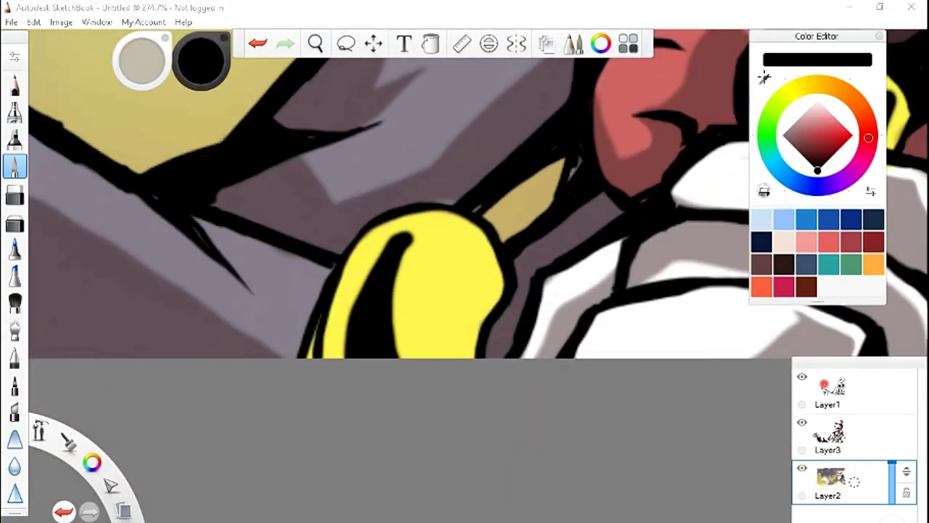
pyautogui.keyDown('alt'); pyautogui.click(435, 240); pyautogui.keyUp('alt')
pyautogui.scroll(-4, 436, 240)
pyautogui.scroll(6, 595, 214)
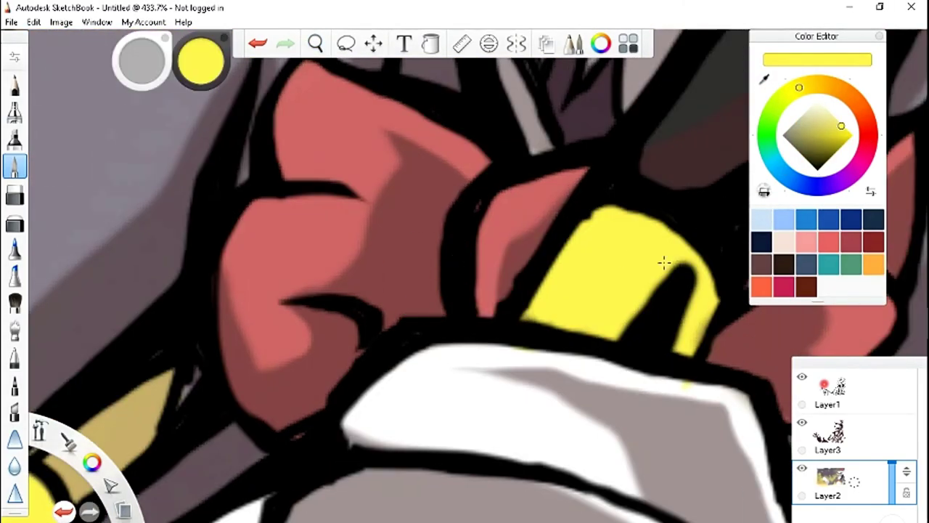
pyautogui.keyDown('alt'); pyautogui.click(678, 290); pyautogui.keyUp('alt')
pyautogui.moveTo(686, 261)
pyautogui.mouseDown()
pyautogui.moveTo(624, 276)
pyautogui.moveTo(559, 312)
pyautogui.moveTo(212, 452)
pyautogui.moveTo(415, 249)
pyautogui.moveTo(430, 333)
pyautogui.mouseUp()
pyautogui.scroll(-5, 430, 333)
# Step: On Layer3, choose a pale pink colour for the rim light
pyautogui.click(828, 436)
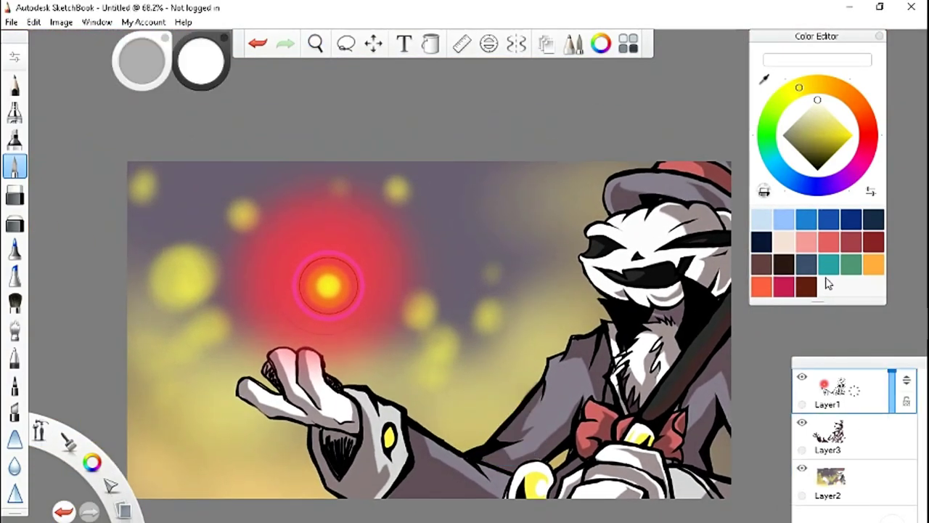
pyautogui.click(828, 264)
pyautogui.moveTo(838, 185); pyautogui.dragTo(862, 157)
pyautogui.click(813, 132)
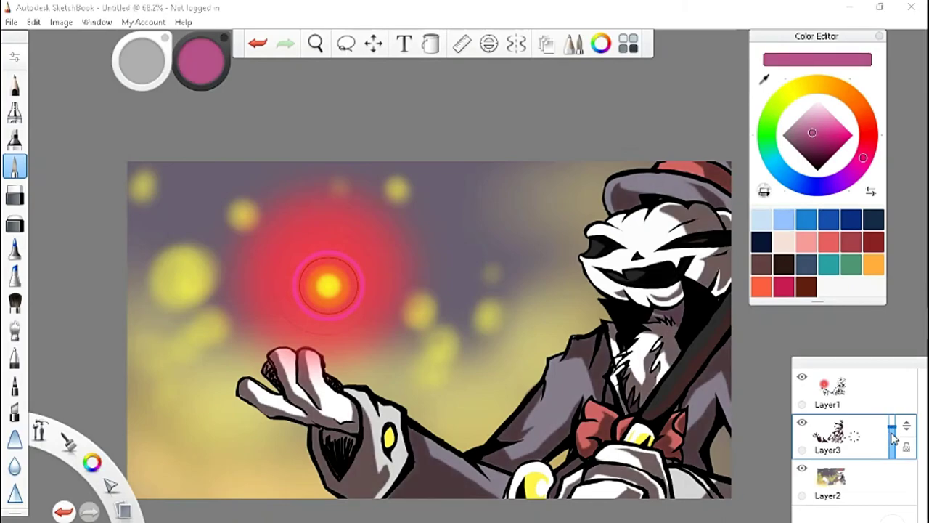
pyautogui.hotkey('ctrl', 'z')
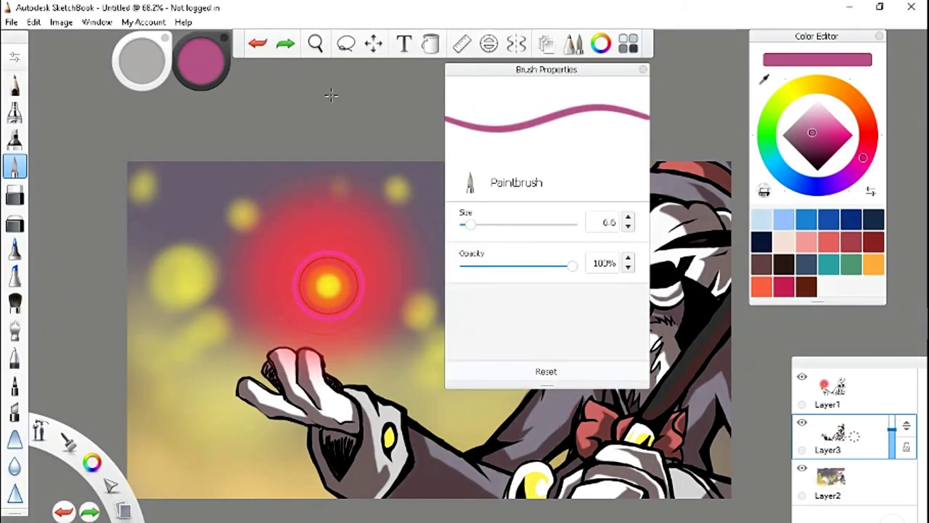
pyautogui.press('space')
pyautogui.moveTo(540, 397); pyautogui.dragTo(430, 180)
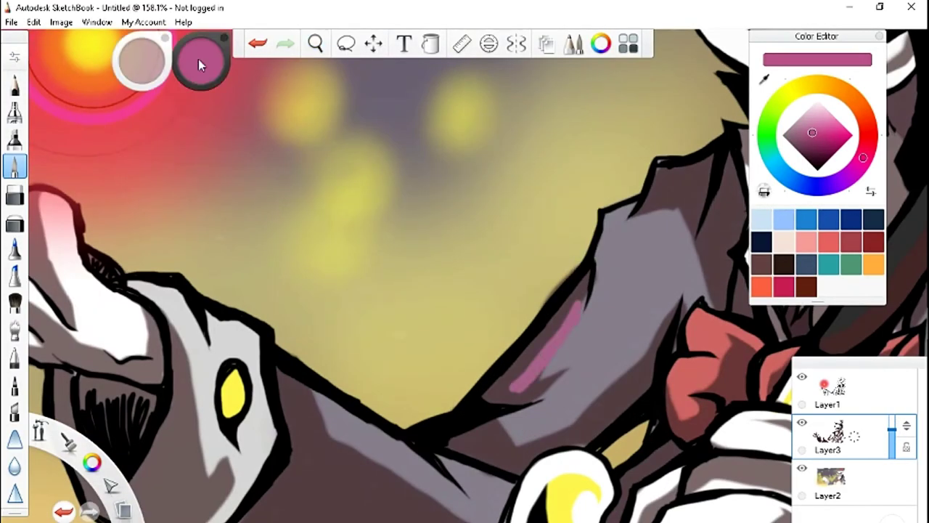
pyautogui.hotkey('ctrl', 'z')
pyautogui.moveTo(201, 65); pyautogui.dragTo(290, 66)
# Step: Paint pale pink rim-light strokes along the sleeve, coat edge and shoulder
pyautogui.moveTo(584, 283); pyautogui.dragTo(483, 395)
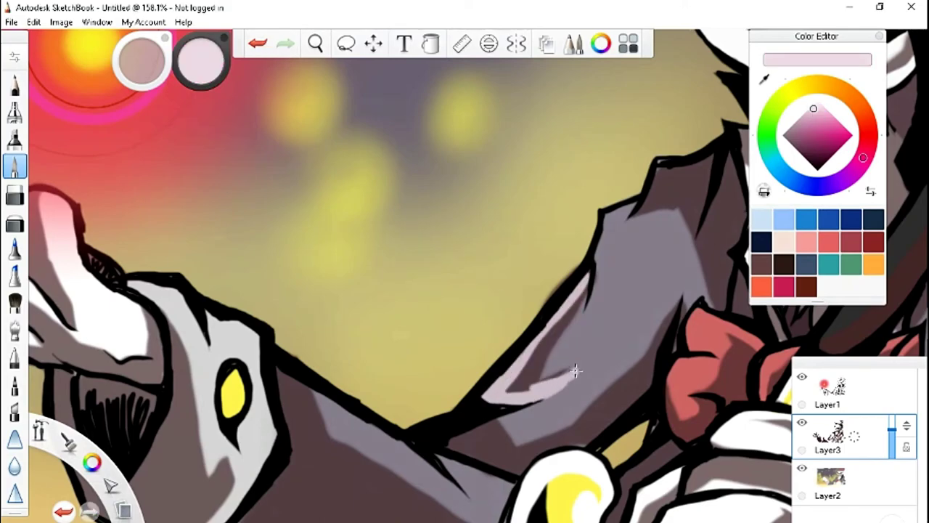
pyautogui.press('space')
pyautogui.moveTo(612, 280); pyautogui.dragTo(564, 243)
pyautogui.press('e')
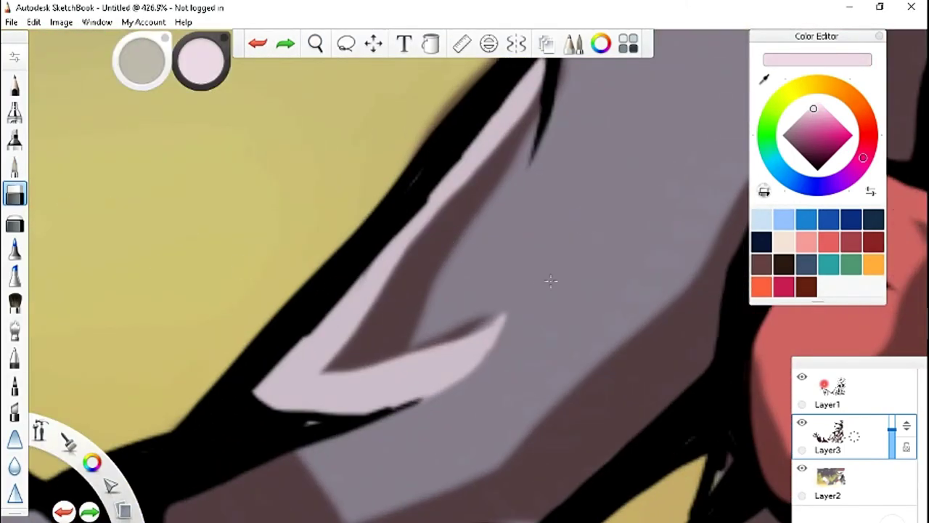
pyautogui.scroll(-2, 663, 188)
pyautogui.press('e')
pyautogui.moveTo(519, 174); pyautogui.dragTo(426, 394)
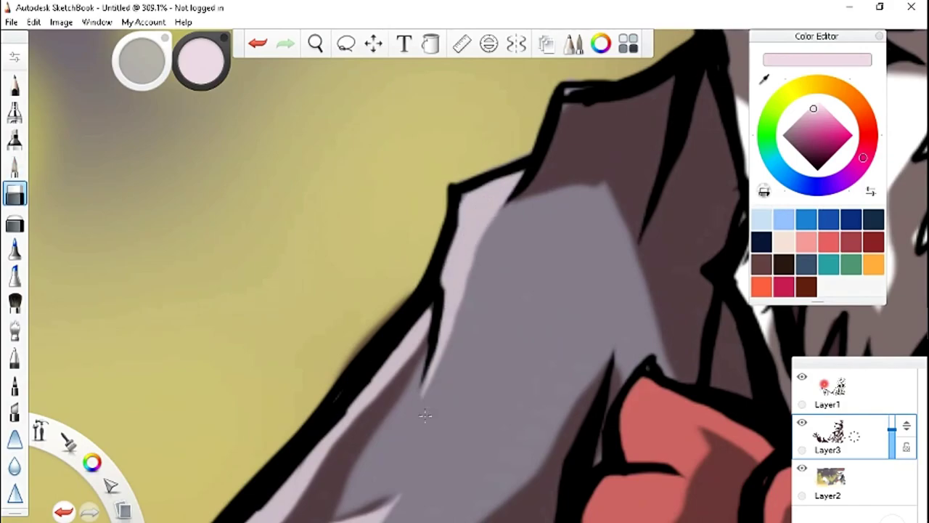
pyautogui.moveTo(664, 95); pyautogui.dragTo(517, 224)
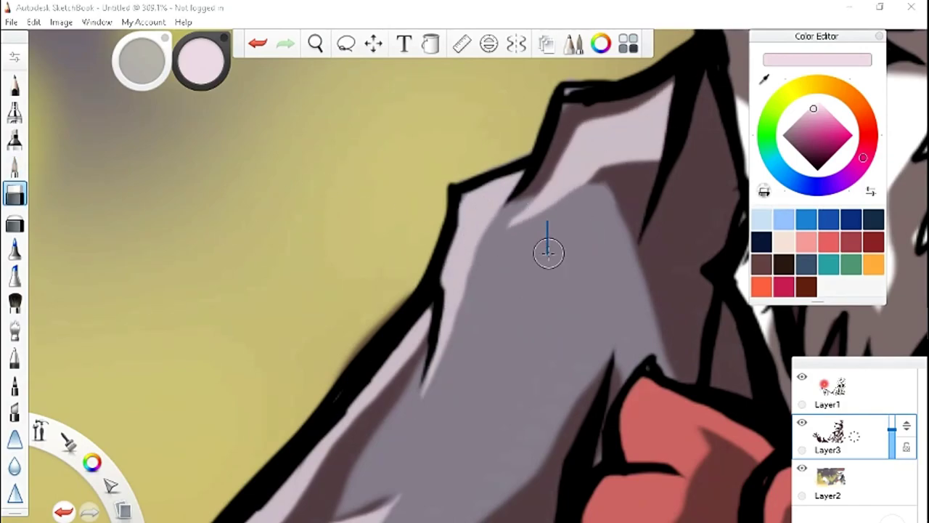
pyautogui.scroll(-2, 547, 251)
# Step: Add a pale highlight along the arm's upper edge and erase its excess
pyautogui.press('space')
pyautogui.moveTo(465, 197); pyautogui.dragTo(529, 301)
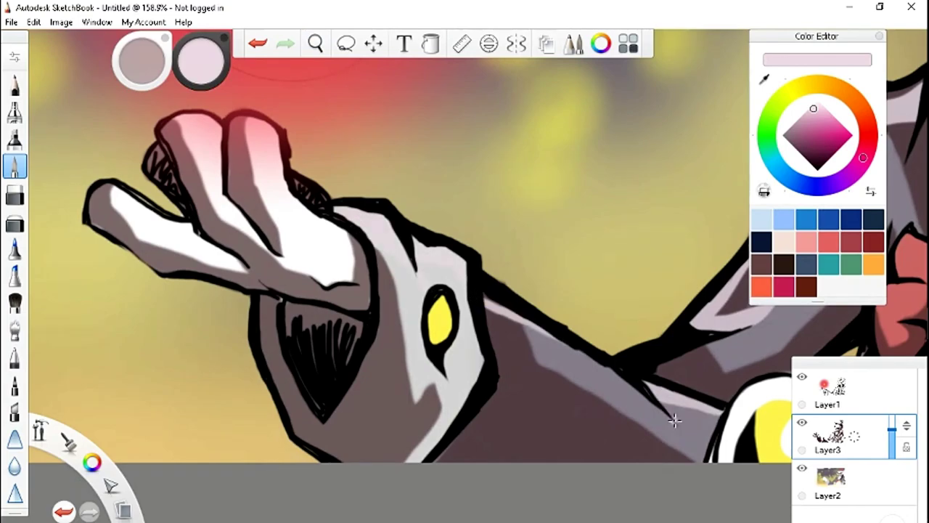
pyautogui.moveTo(674, 419); pyautogui.dragTo(487, 319)
pyautogui.click(15, 195)
pyautogui.moveTo(603, 385); pyautogui.dragTo(543, 353)
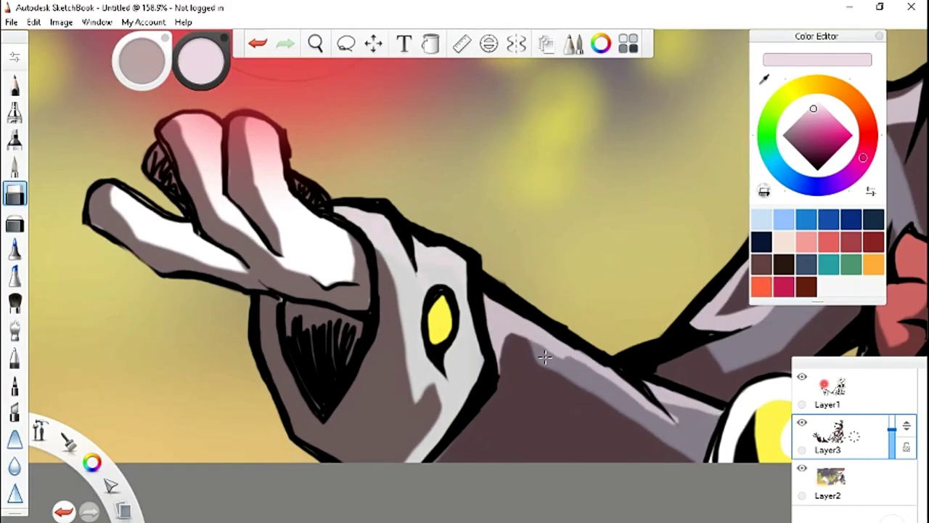
pyautogui.moveTo(653, 421); pyautogui.dragTo(552, 352)
pyautogui.scroll(-5, 518, 264)
pyautogui.scroll(5, 591, 185)
# Step: Refine the rim light around the hat and face, then fit the artwork in view
pyautogui.moveTo(590, 185); pyautogui.dragTo(508, 403)
pyautogui.click(14, 167)
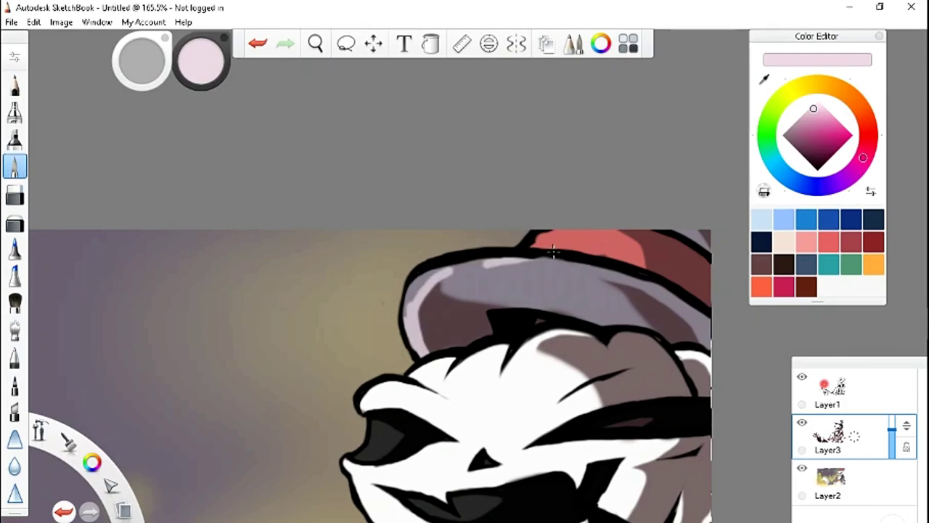
pyautogui.scroll(-2, 566, 210)
pyautogui.scroll(2, 452, 413)
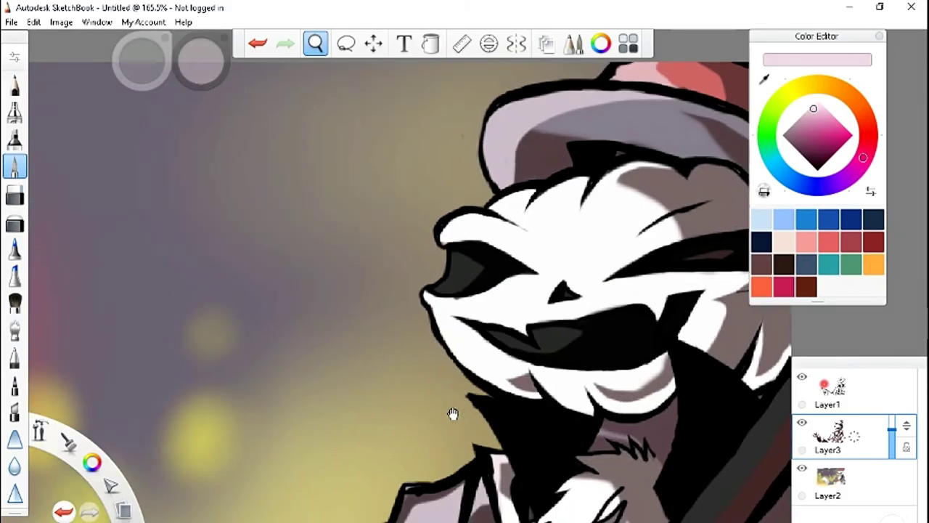
pyautogui.scroll(2, 477, 215)
pyautogui.press('e')
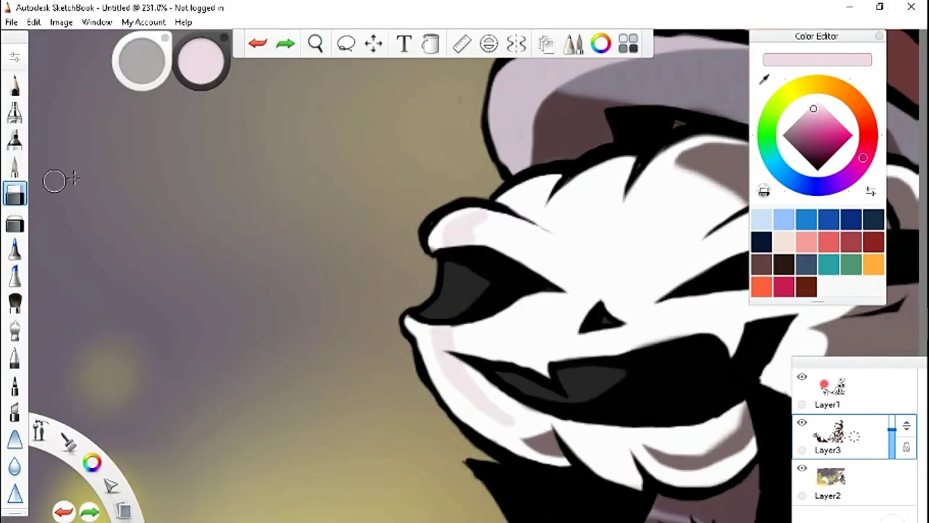
pyautogui.moveTo(457, 332); pyautogui.dragTo(415, 369)
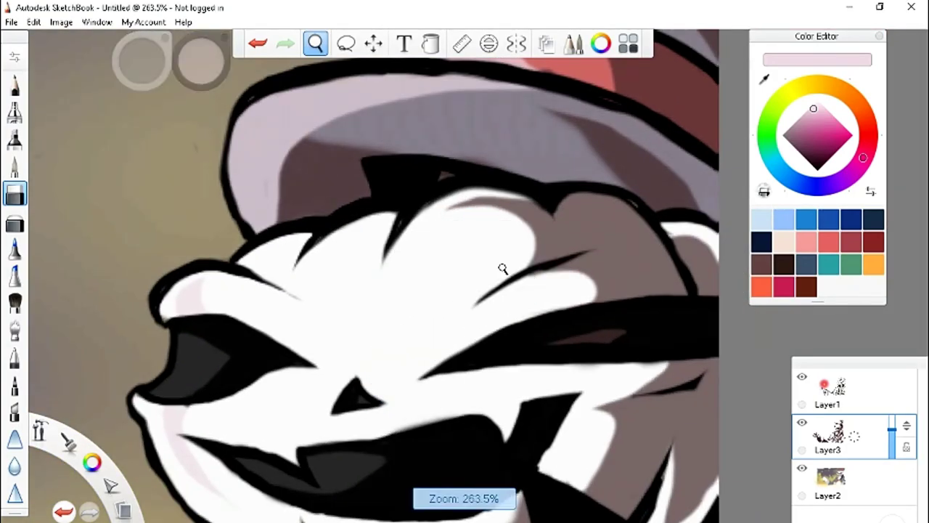
pyautogui.press('Home')
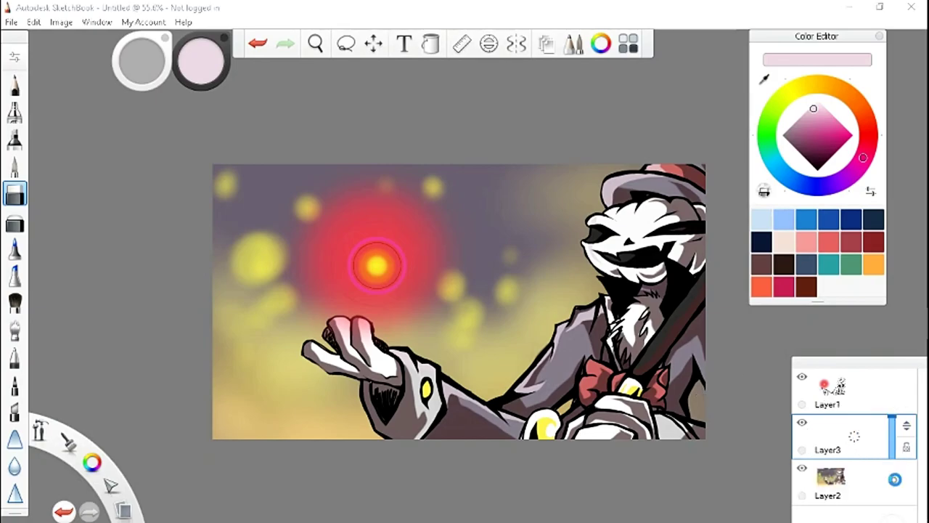
# Step: Paint black silhouette shapes into the background with the soft brush
pyautogui.click(14, 165)
pyautogui.click(813, 161)
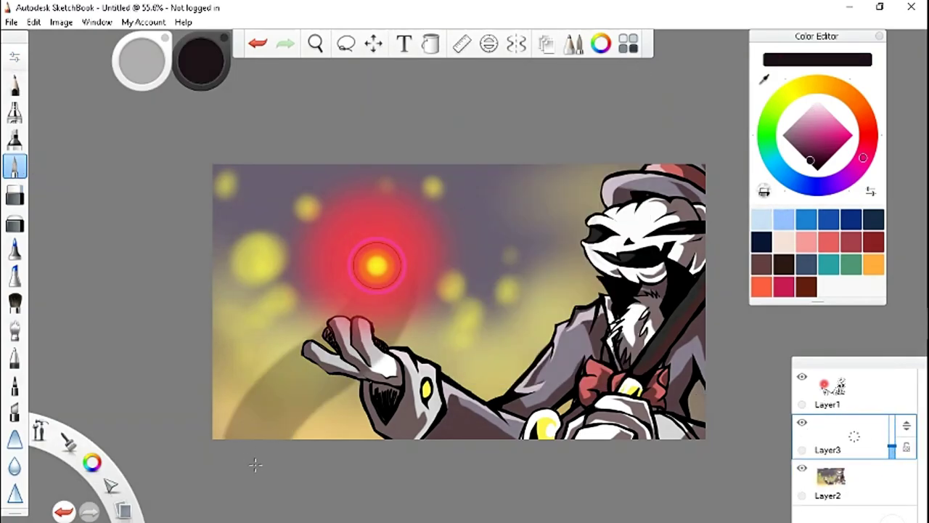
pyautogui.moveTo(319, 435); pyautogui.dragTo(508, 218)
pyautogui.moveTo(581, 196)
pyautogui.mouseDown()
pyautogui.moveTo(232, 305)
pyautogui.moveTo(275, 435)
pyautogui.mouseUp()
pyautogui.scroll(-2, 514, 243)
pyautogui.scroll(4, 514, 244)
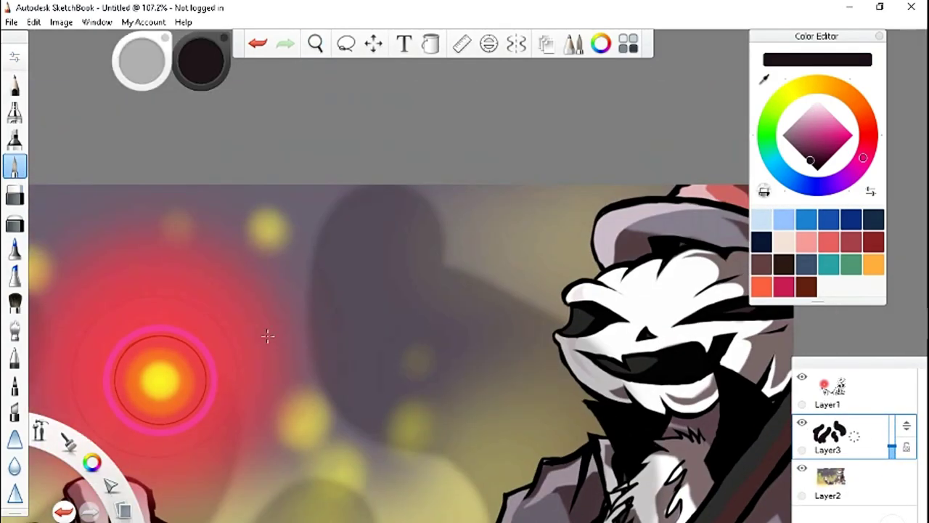
# Step: Switch to the eraser and shrink it to size 16.8
pyautogui.press('e')
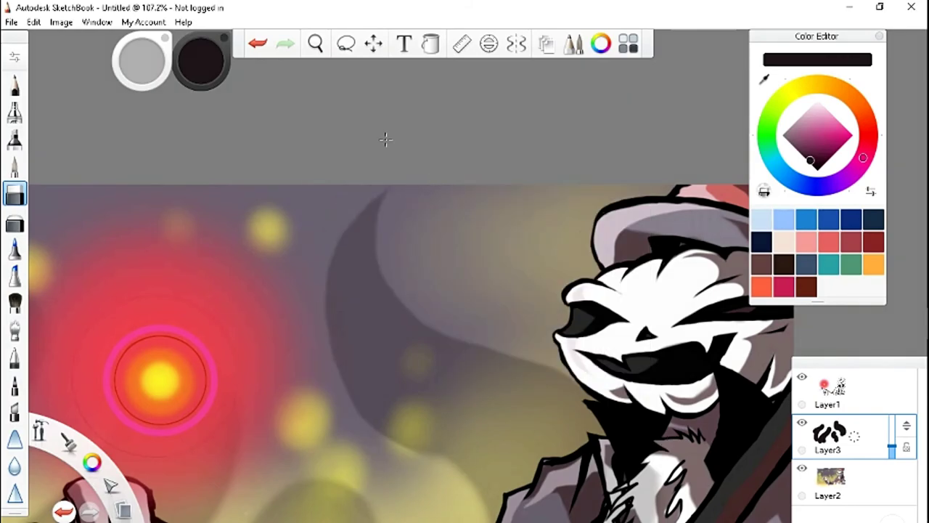
pyautogui.moveTo(634, 409); pyautogui.dragTo(511, 249)
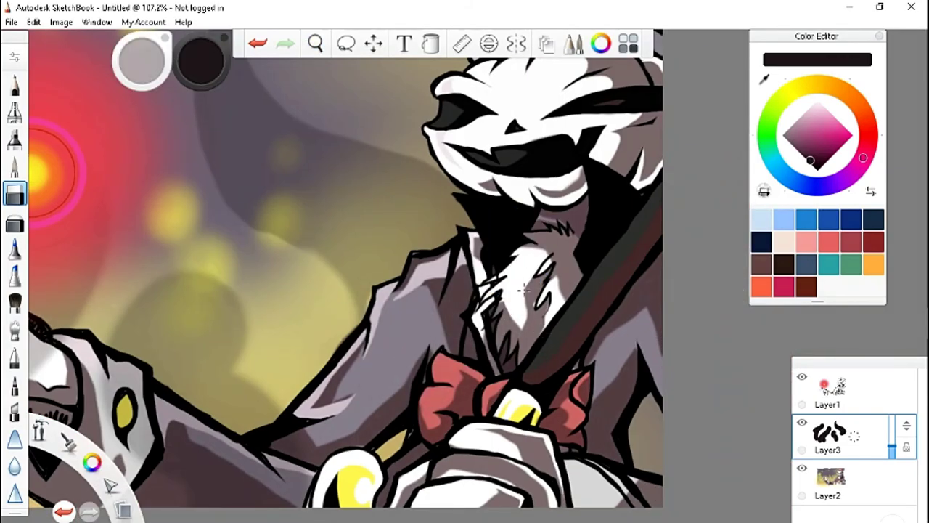
pyautogui.moveTo(257, 288); pyautogui.dragTo(477, 465)
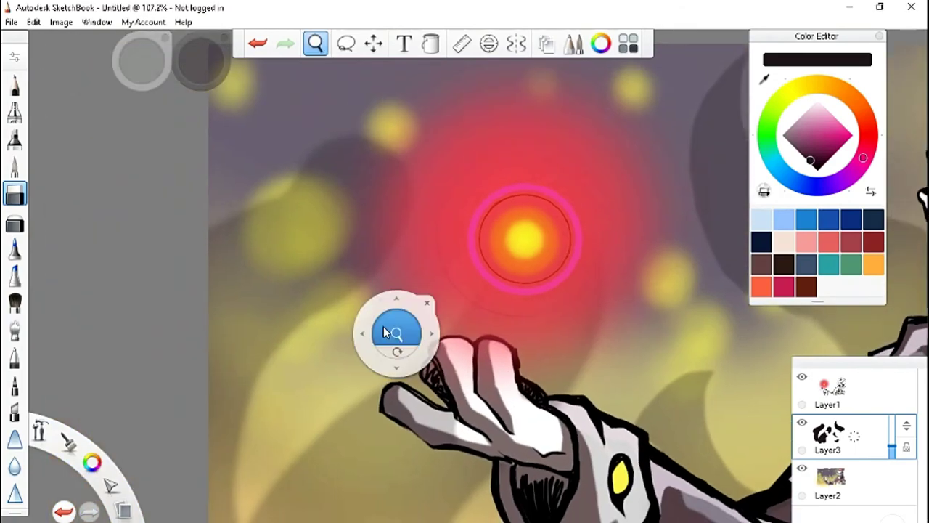
pyautogui.moveTo(383, 325); pyautogui.dragTo(362, 341)
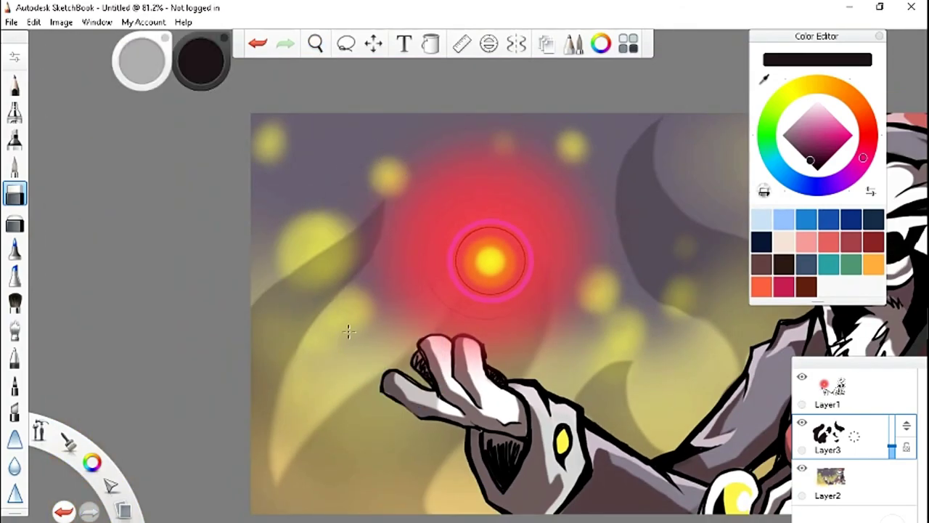
pyautogui.hotkey('ctrl', 'alt', 'b')
pyautogui.press('[')
pyautogui.scroll(-5, 468, 411)
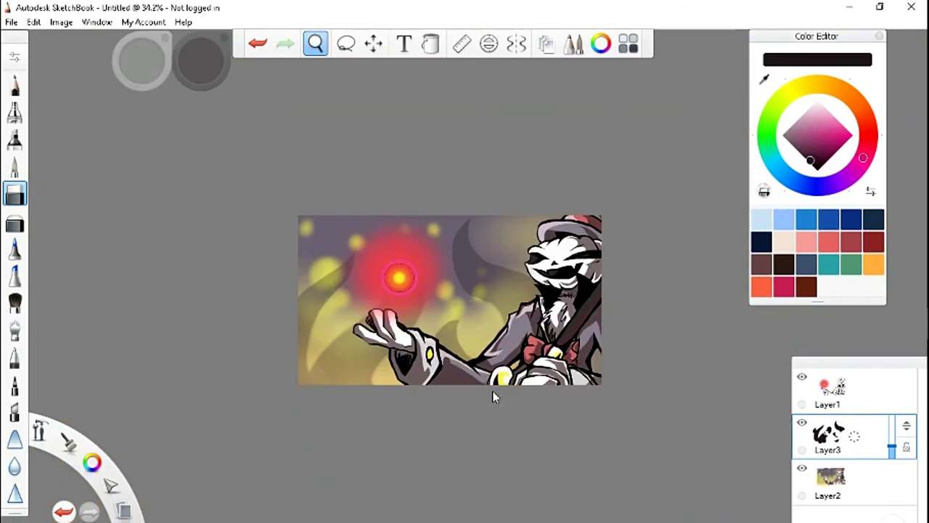
pyautogui.scroll(4, 492, 391)
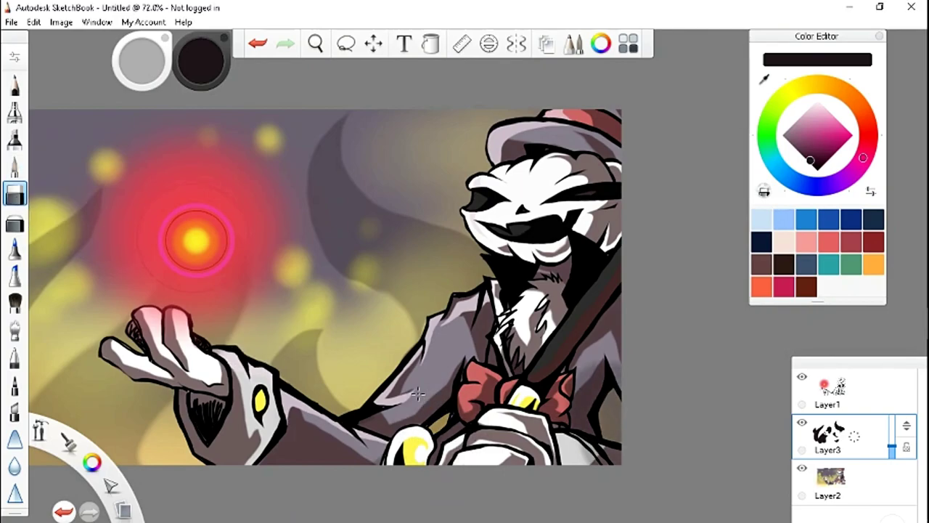
# Step: Paint a dark bat-like silhouette, clean it up, and fit the artwork in view
pyautogui.click(15, 165)
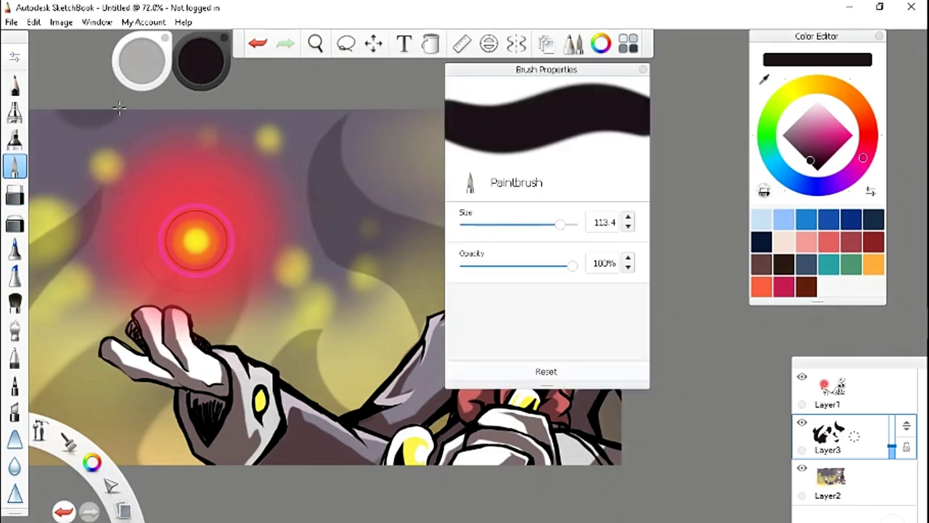
pyautogui.moveTo(374, 192)
pyautogui.mouseDown()
pyautogui.moveTo(400, 228)
pyautogui.moveTo(381, 270)
pyautogui.mouseUp()
pyautogui.moveTo(315, 396); pyautogui.dragTo(601, 432)
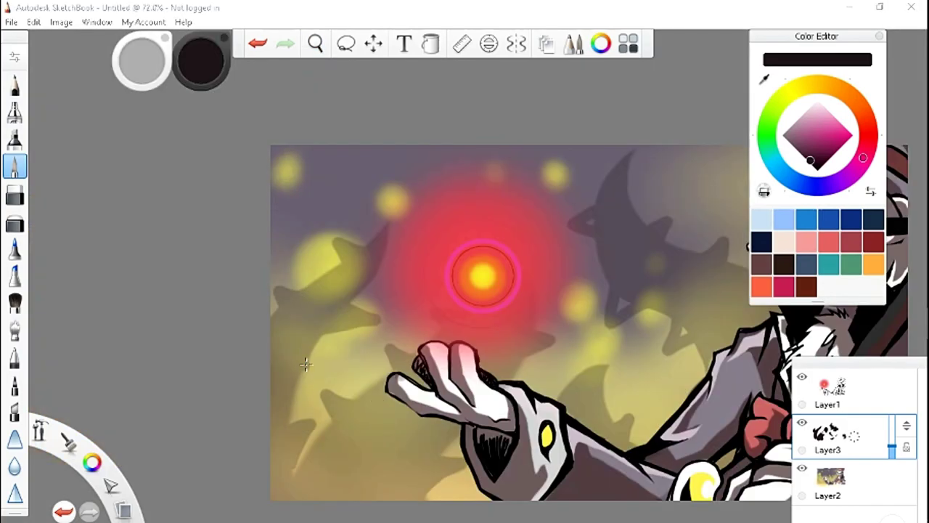
pyautogui.scroll(4, 307, 292)
pyautogui.press('e')
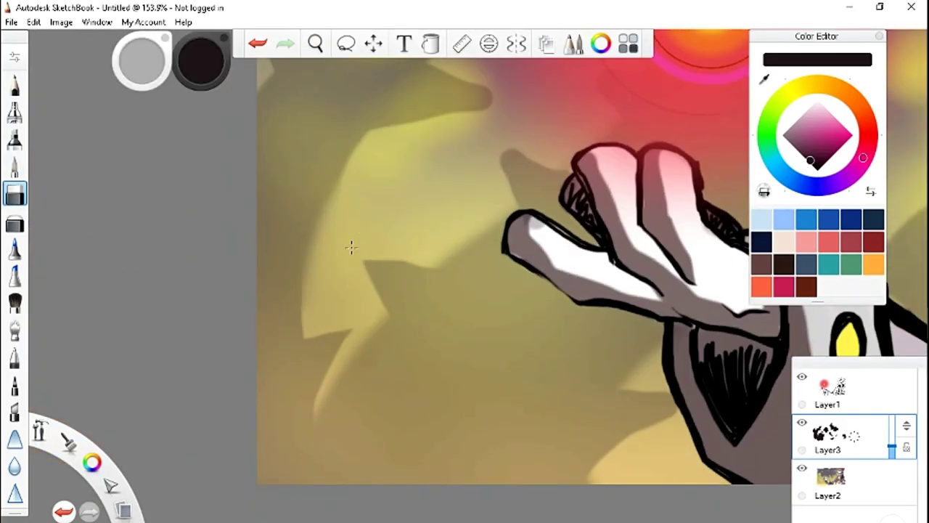
pyautogui.moveTo(510, 109)
pyautogui.mouseDown()
pyautogui.moveTo(521, 309)
pyautogui.moveTo(455, 164)
pyautogui.mouseUp()
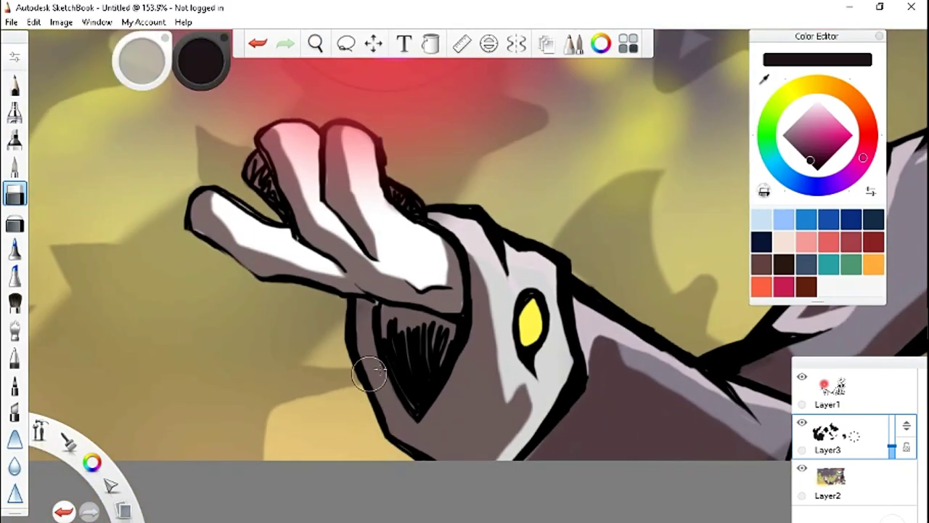
pyautogui.moveTo(730, 273)
pyautogui.mouseDown()
pyautogui.moveTo(453, 315)
pyautogui.moveTo(506, 331)
pyautogui.mouseUp()
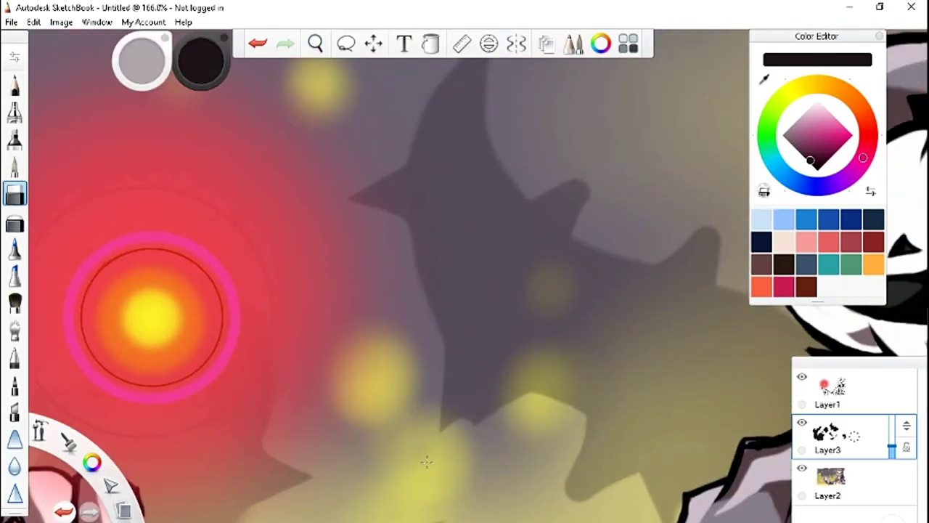
pyautogui.hotkey('ctrl', 'alt', '0')
pyautogui.click(608, 223)
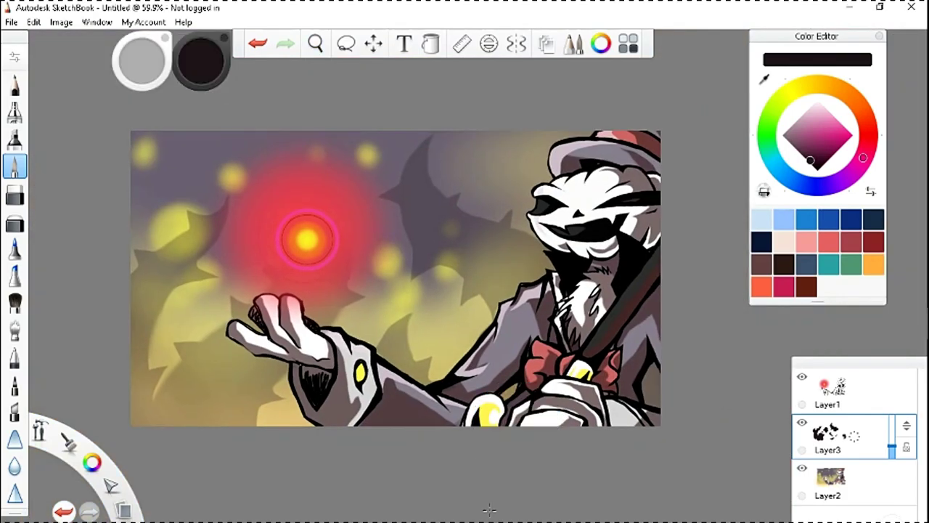